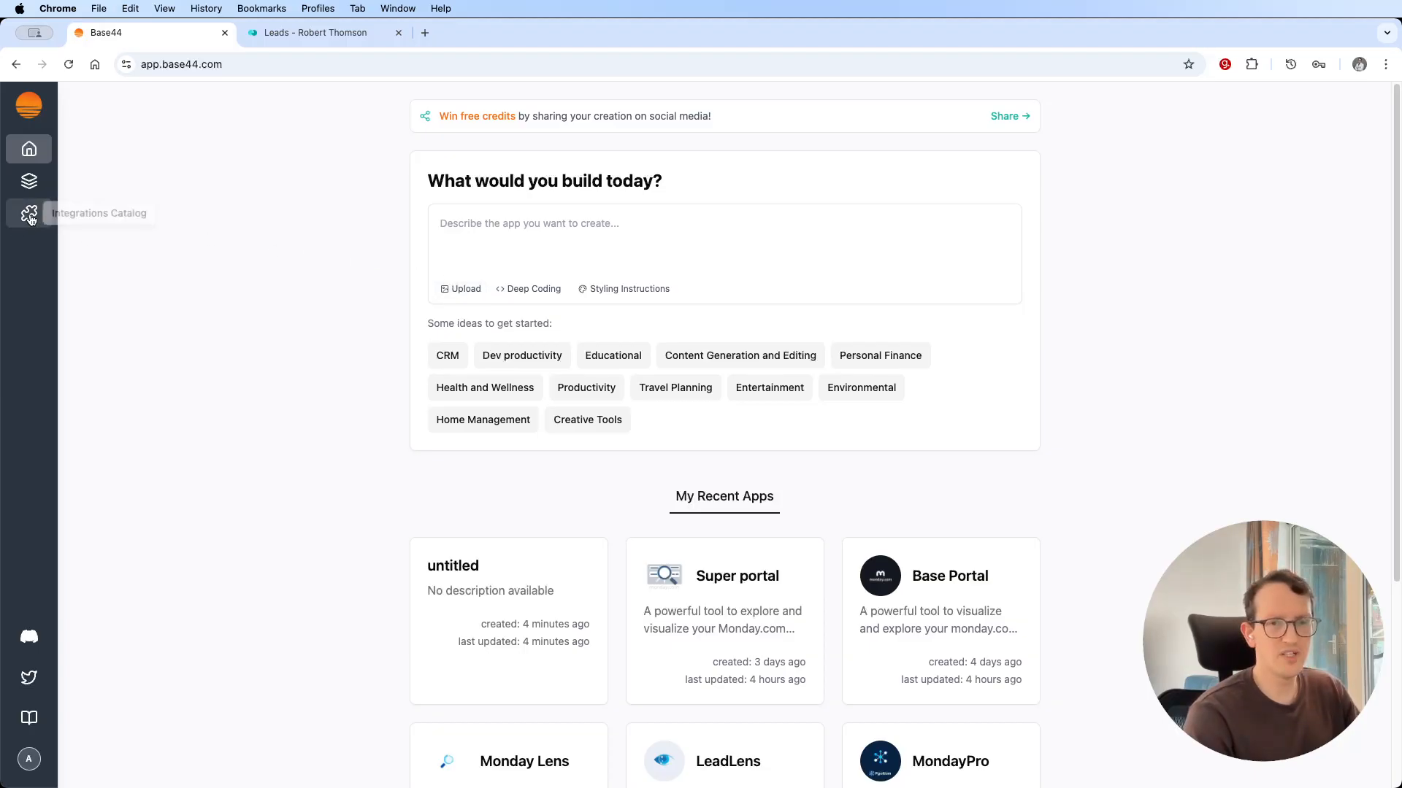
# Start a new app that uses the monday.com integration from the Integrations Catalog.
pyautogui.click(30, 218)
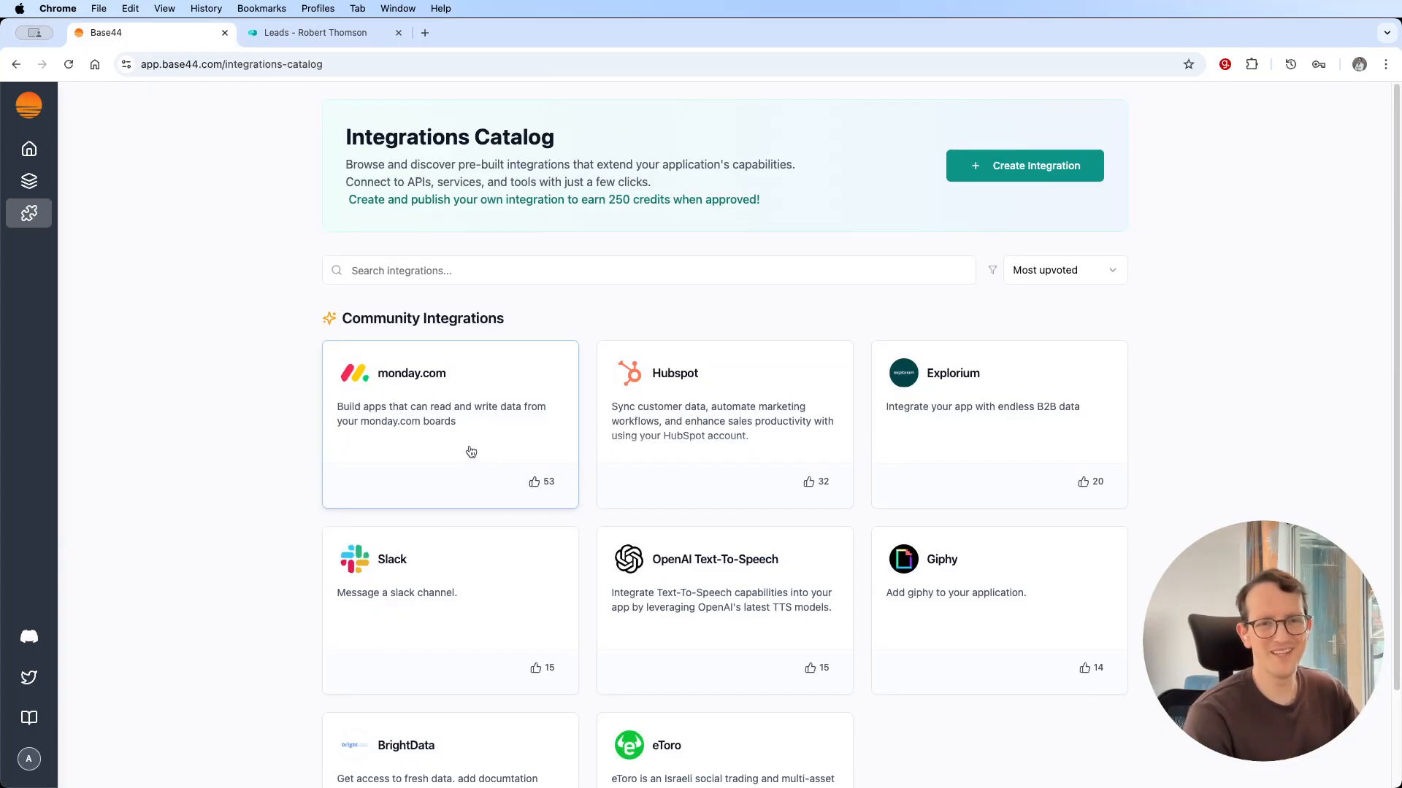
pyautogui.click(456, 428)
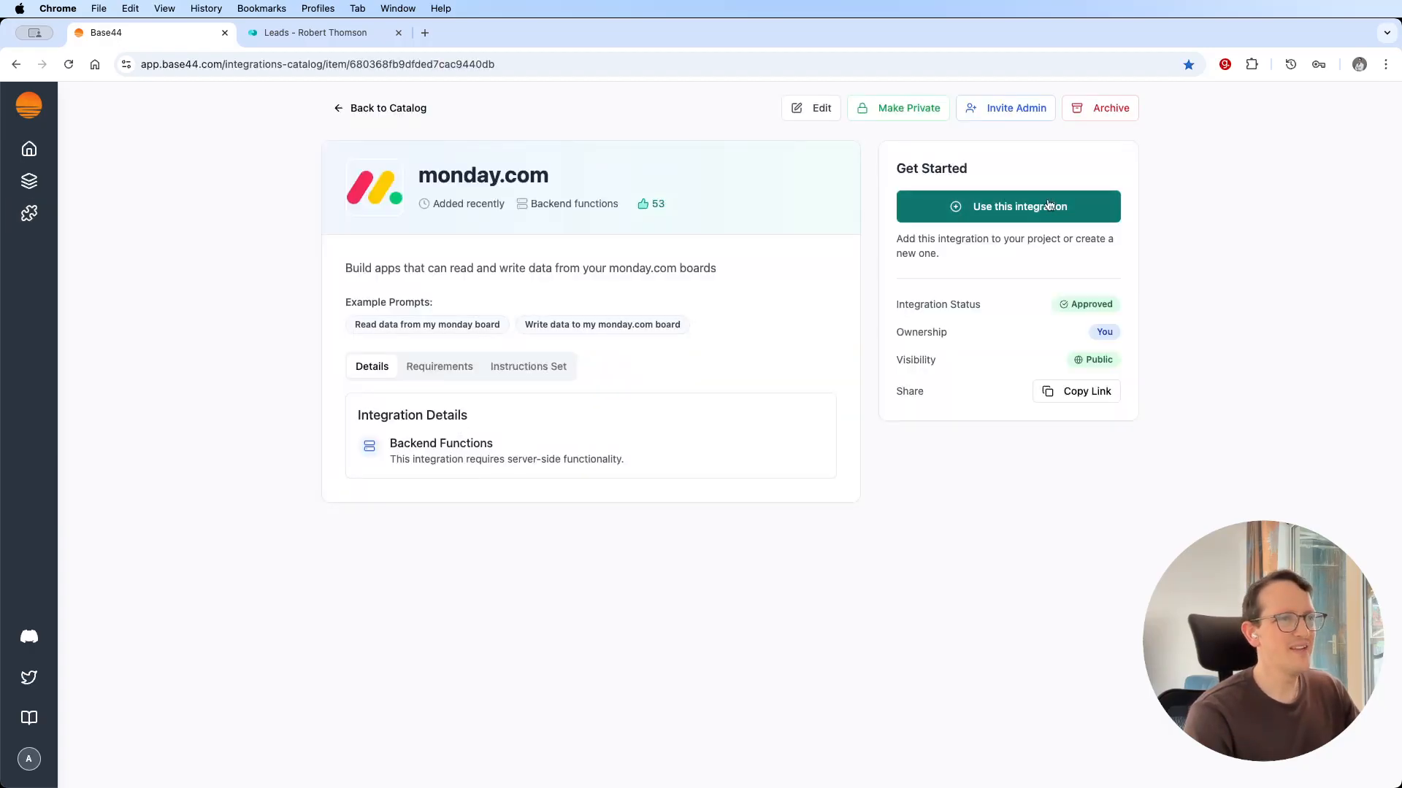
pyautogui.click(1047, 217)
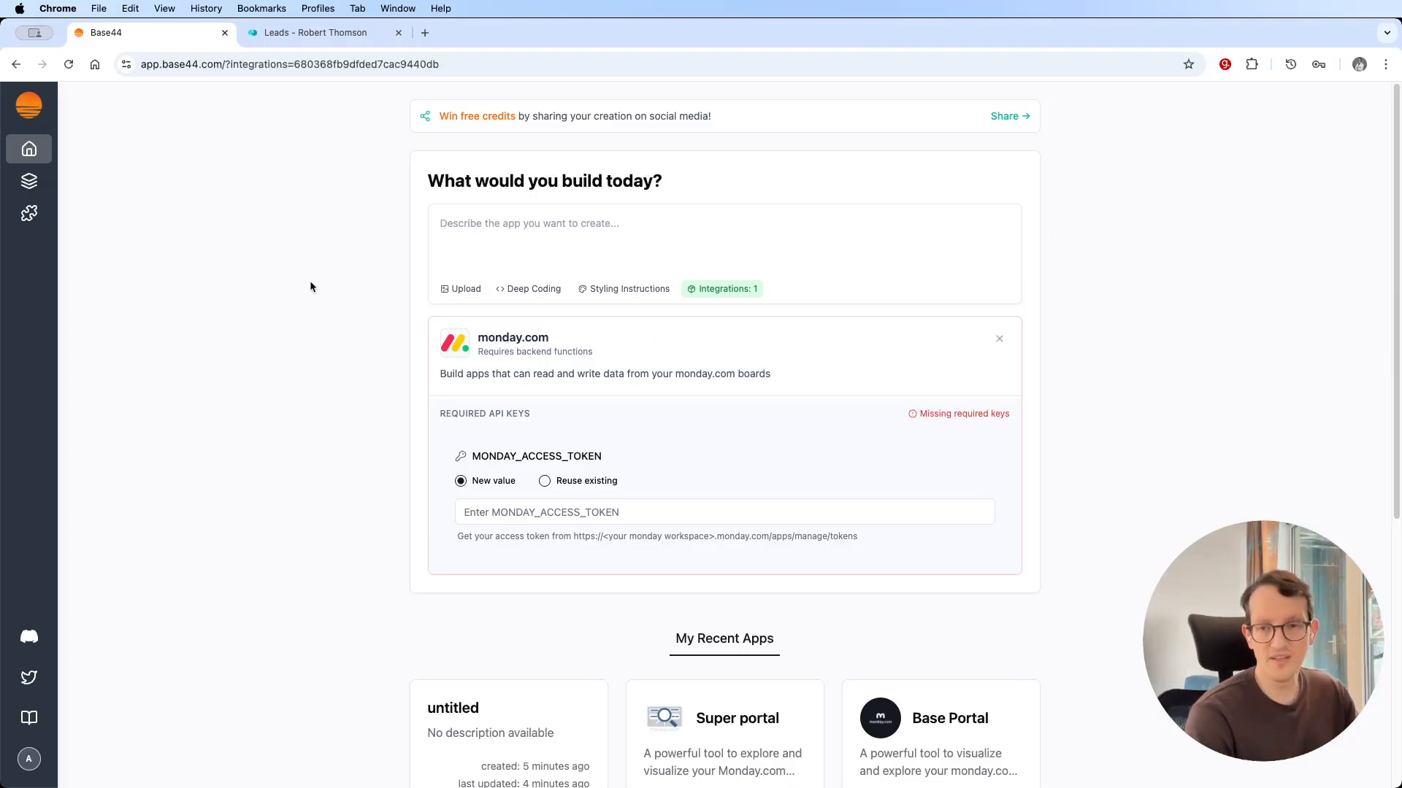
# Copy the personal API access token from the monday Developer Center and hide it again.
pyautogui.click(332, 32)
pyautogui.click(1354, 131)
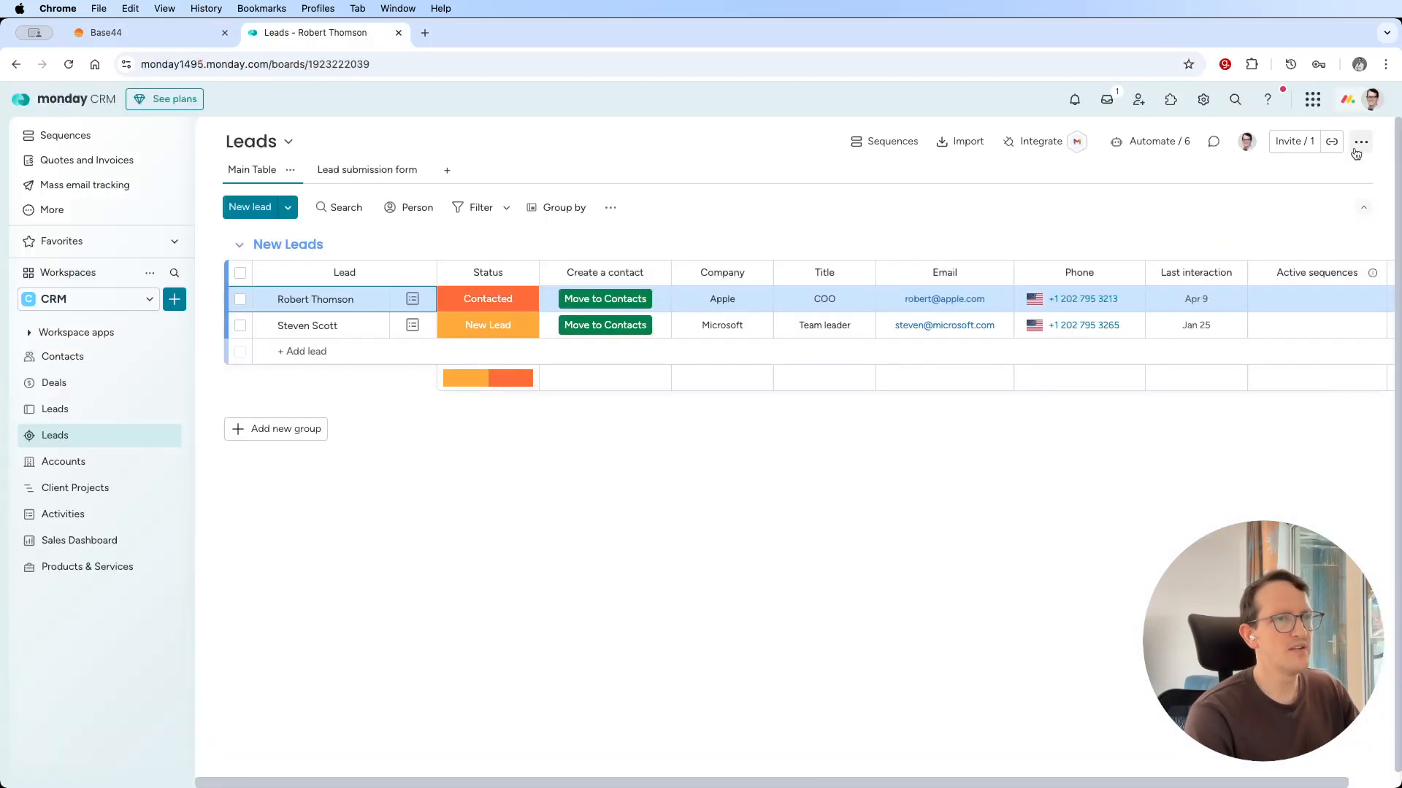
pyautogui.click(1375, 102)
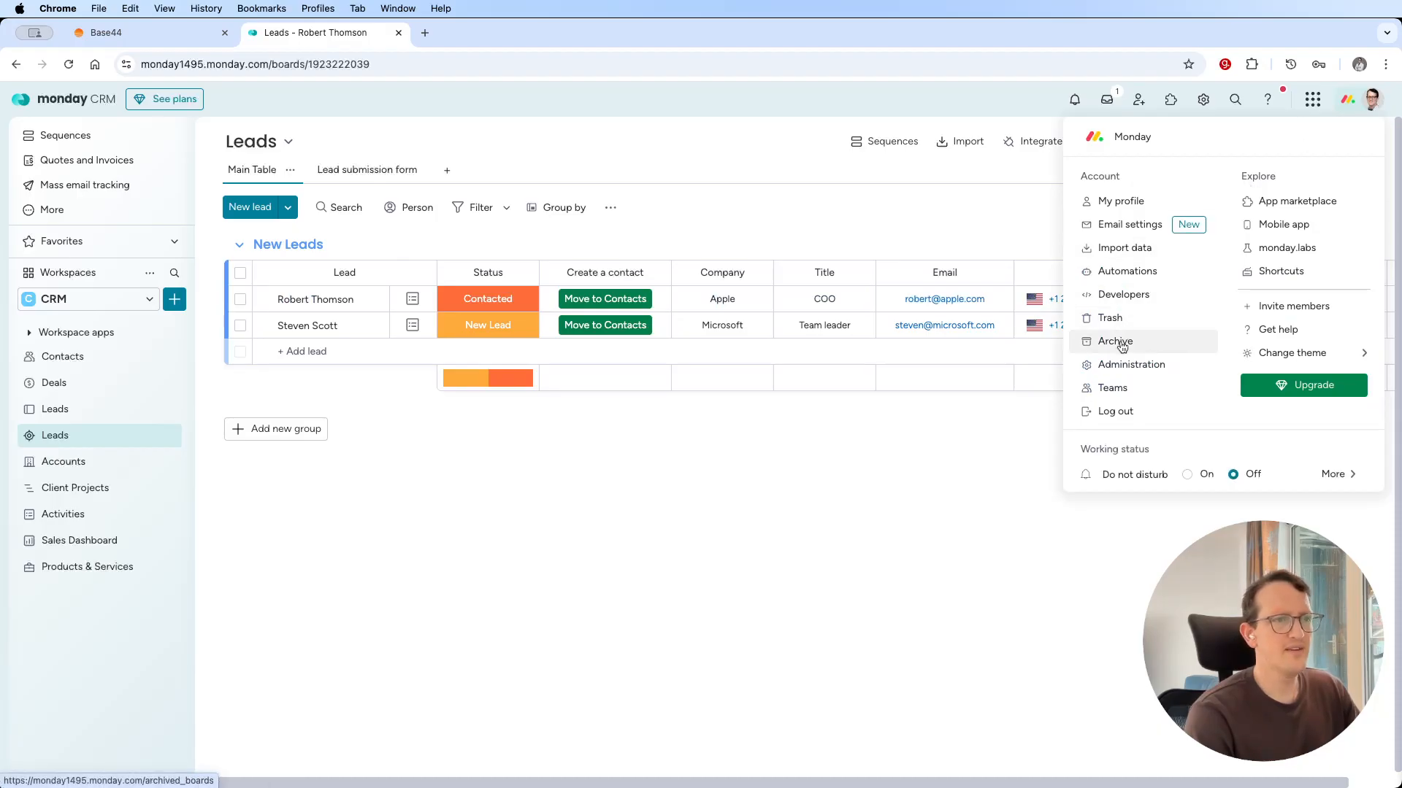
pyautogui.click(1122, 295)
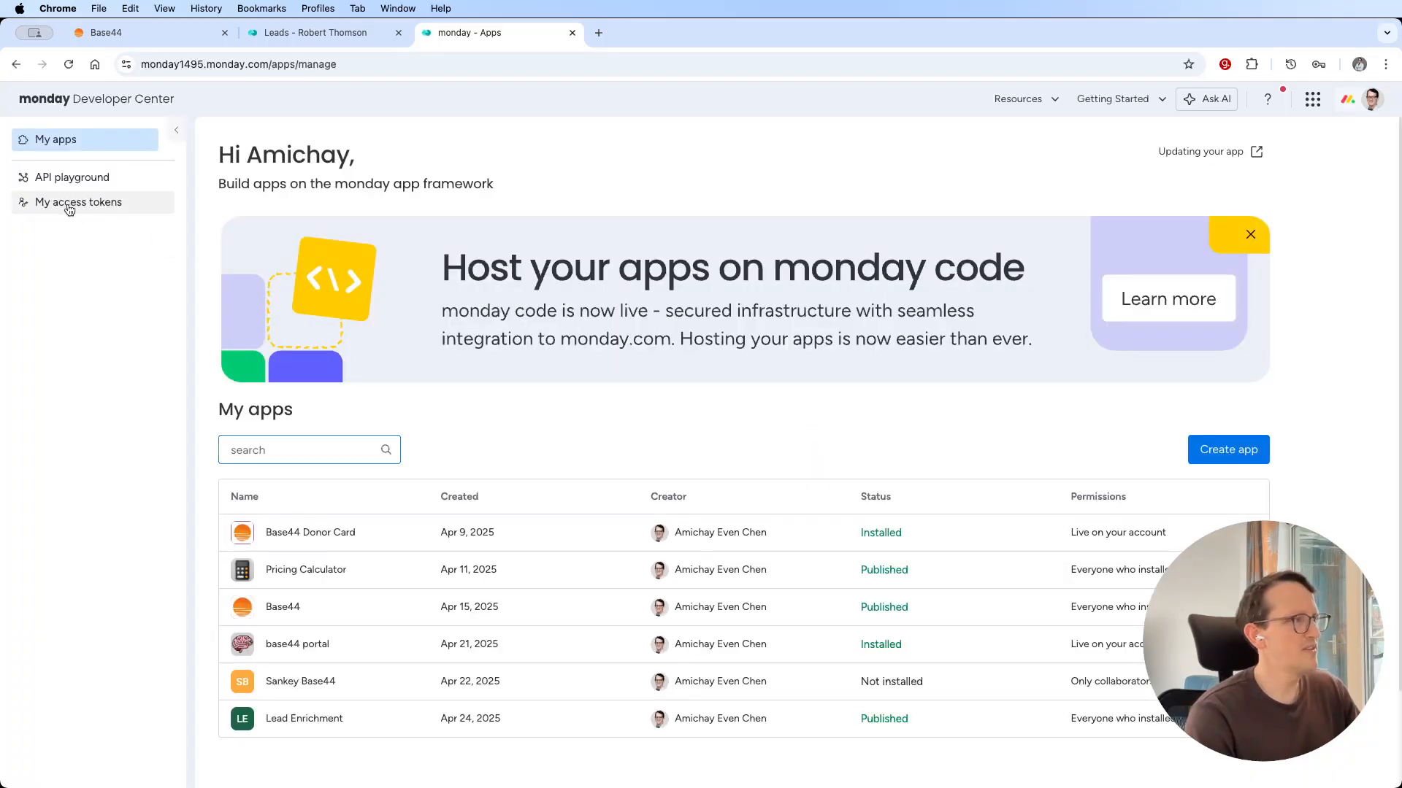
pyautogui.click(70, 209)
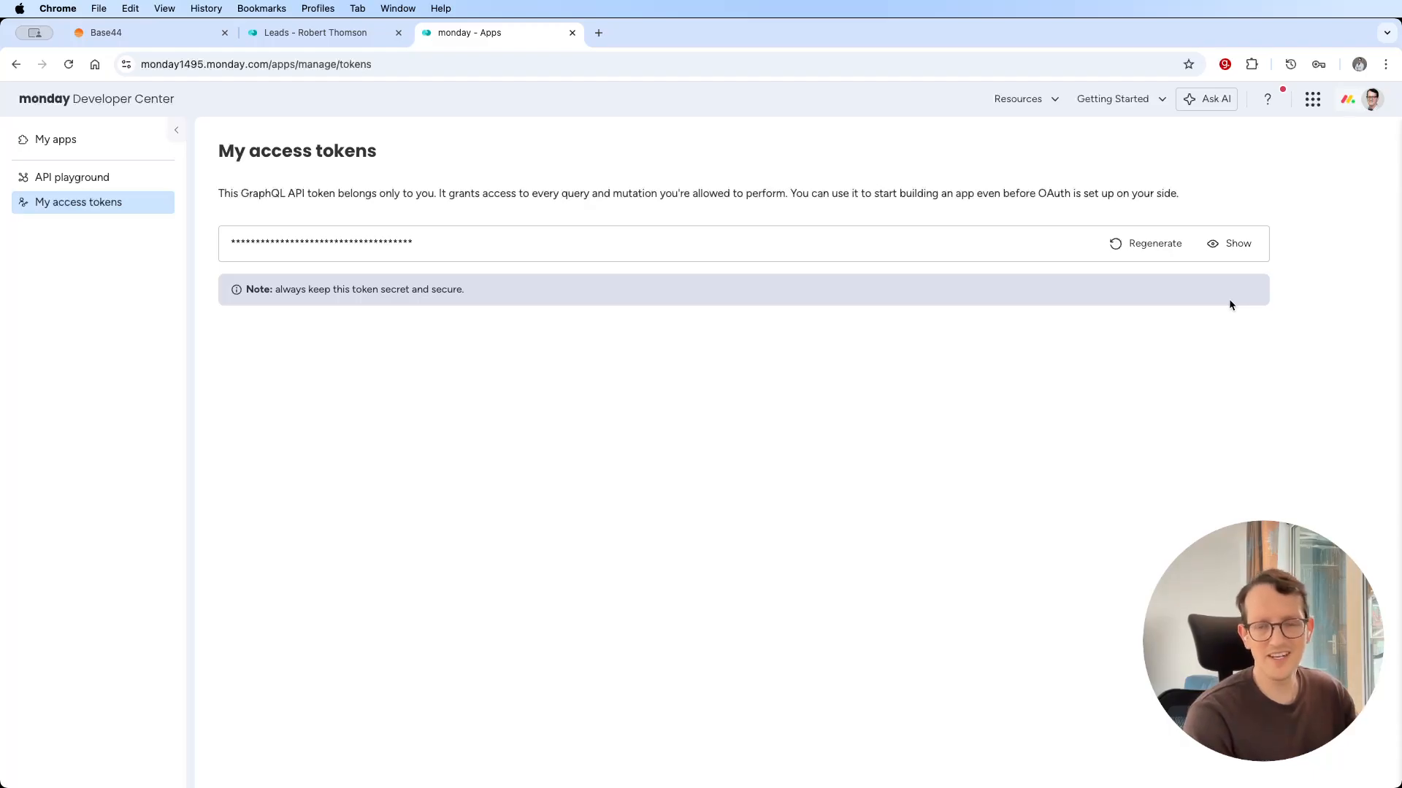
pyautogui.click(1241, 247)
pyautogui.click(1170, 251)
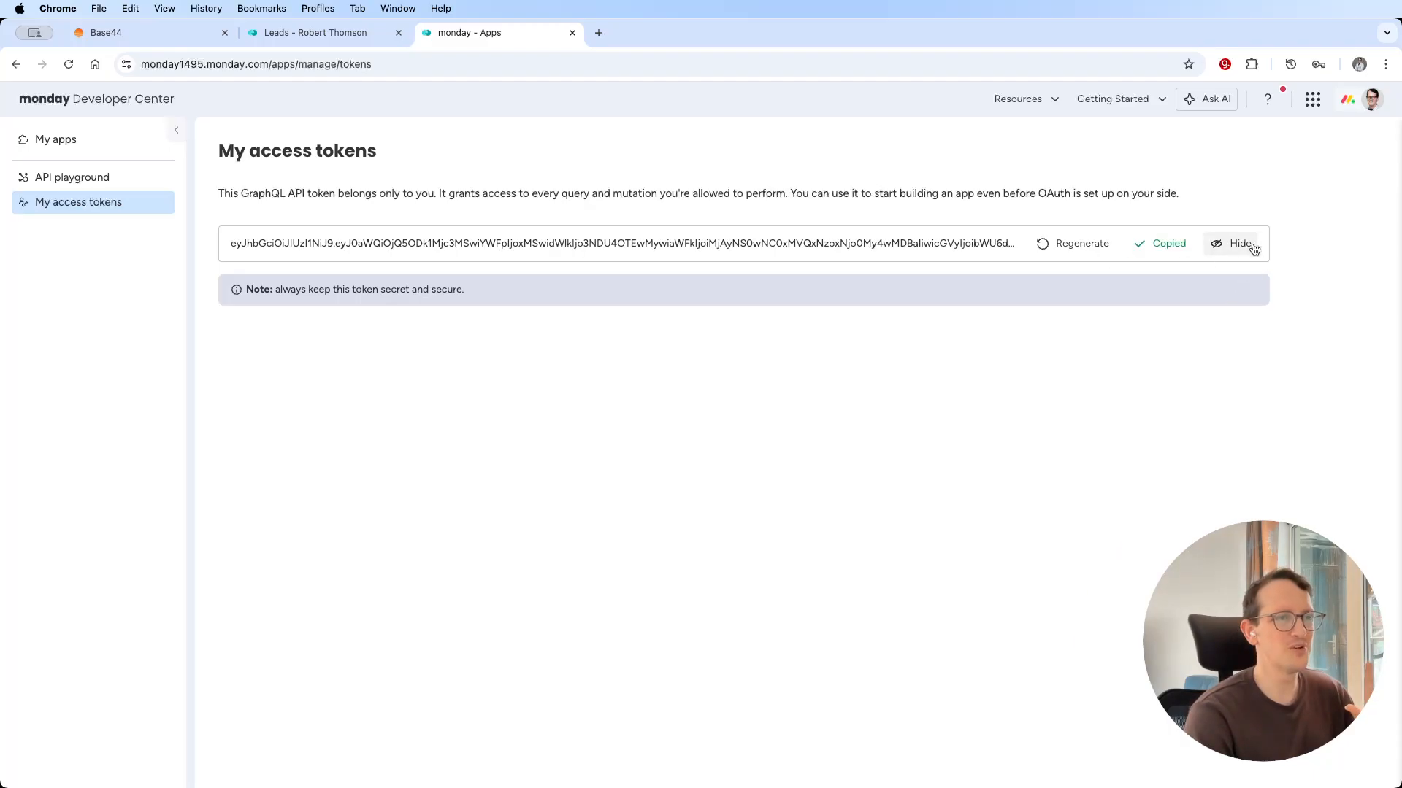
pyautogui.click(1238, 245)
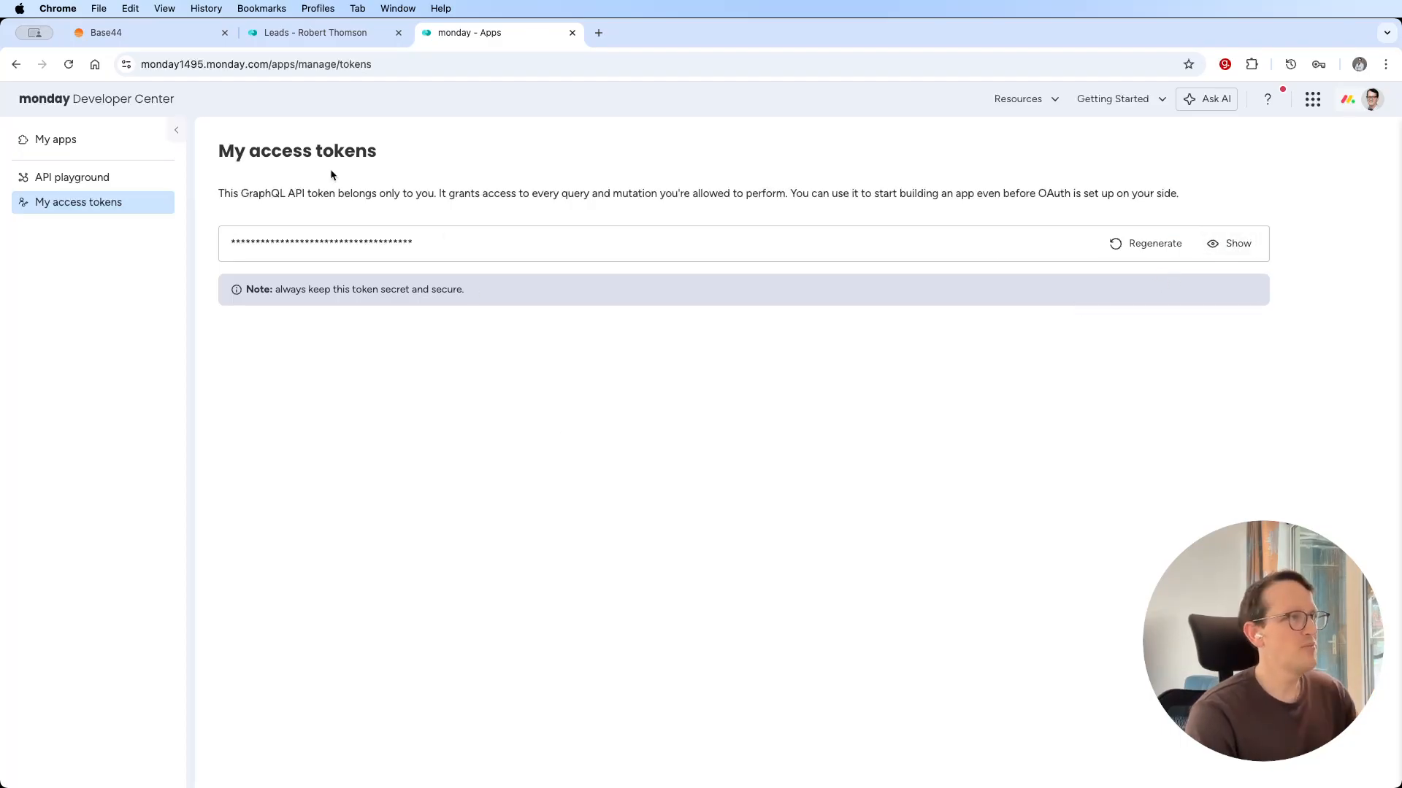
# Paste the access token as a new MONDAY_ACCESS_TOKEN value for the monday.com integration in Base44.
pyautogui.click(176, 37)
pyautogui.click(545, 513)
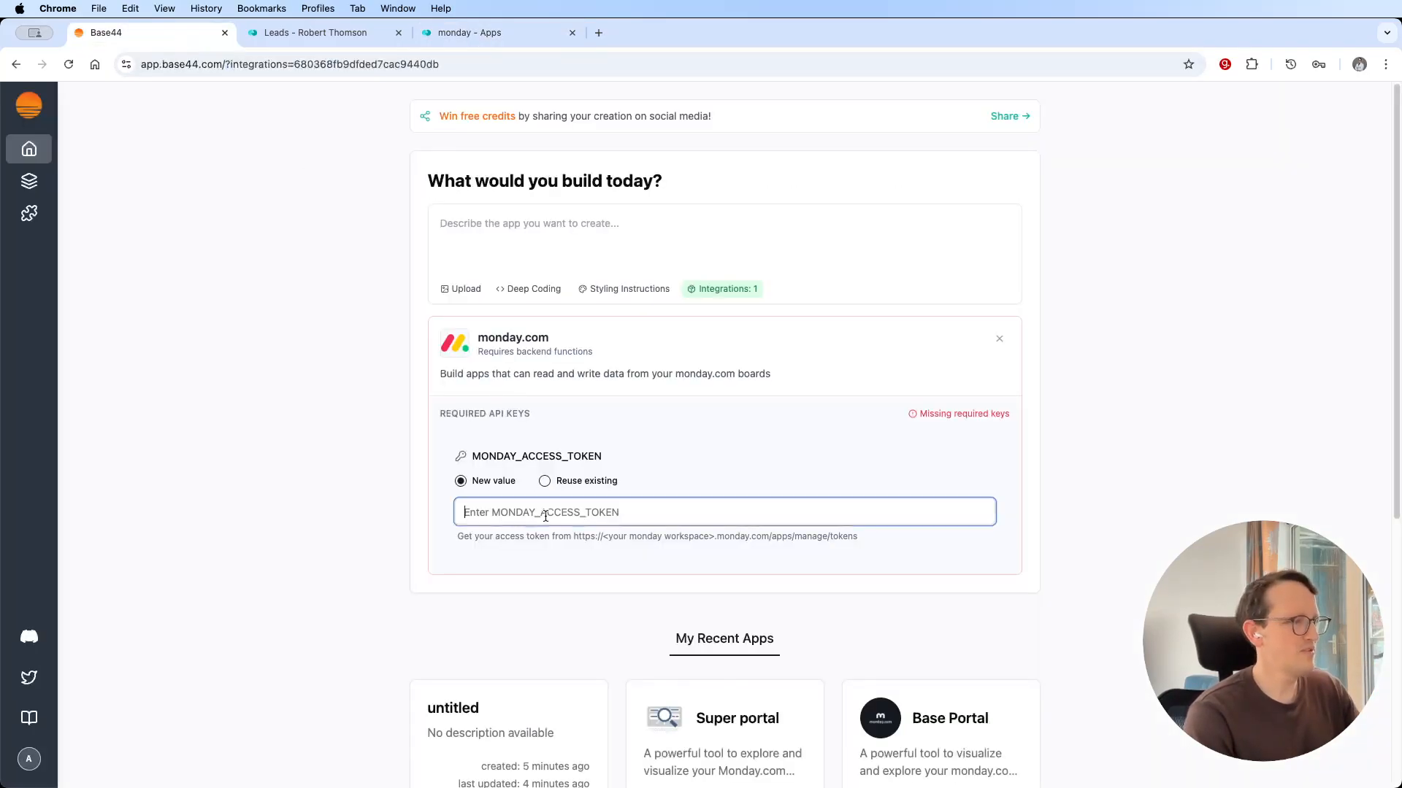
pyautogui.press('super+v')
pyautogui.click(1027, 473)
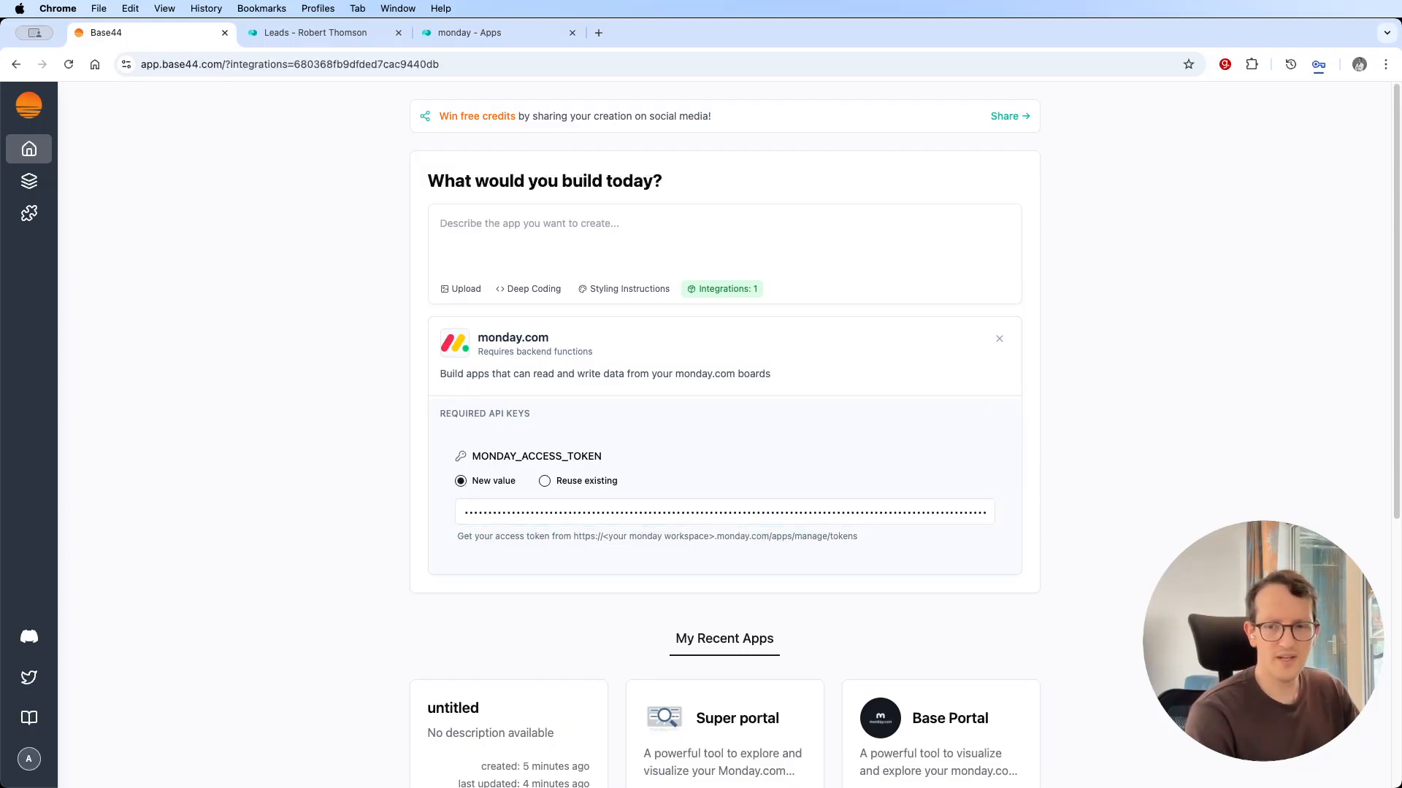
# Enter a prompt for a monday.com item view showing all fields of a single item, with an ItemID fallback, one sentence per line.
pyautogui.press('super+Tab')
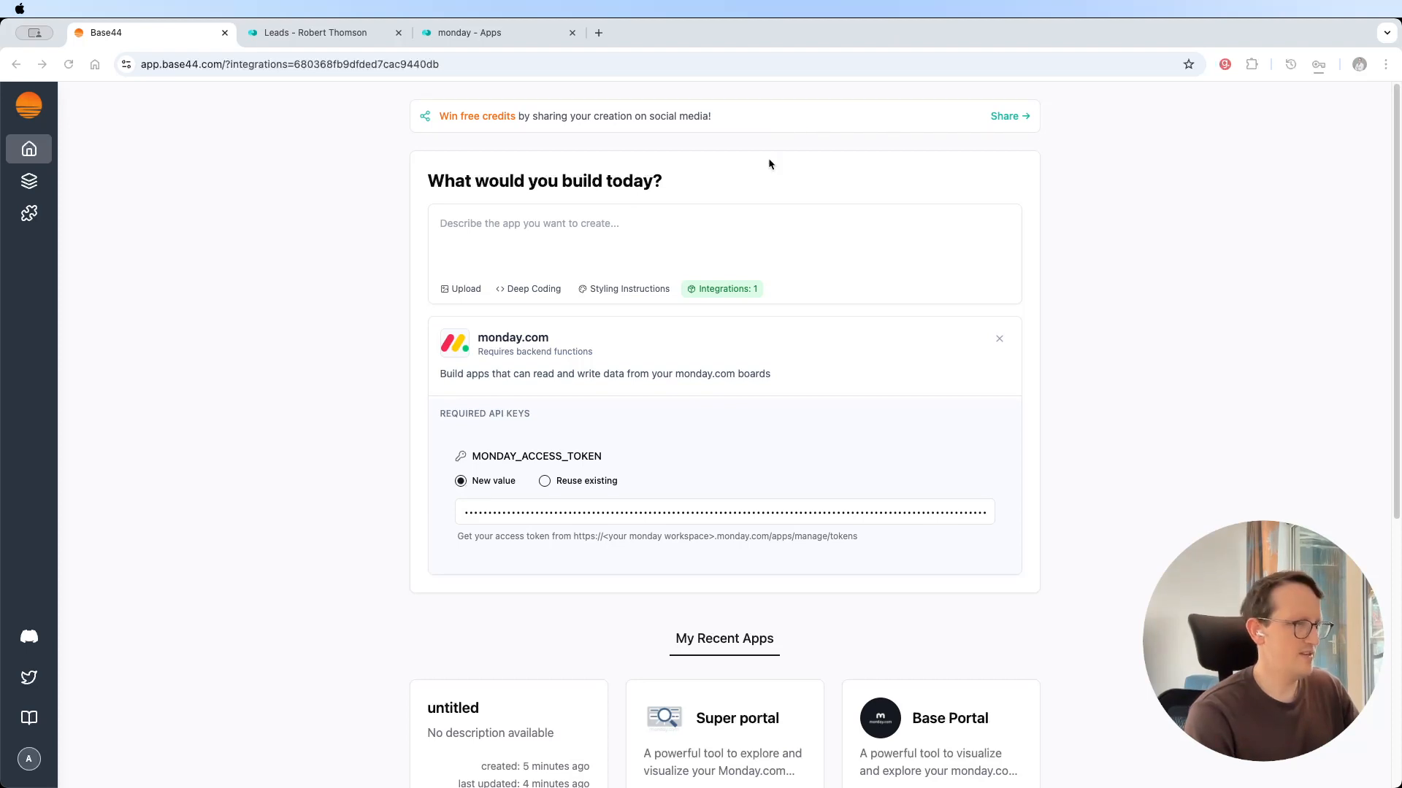
pyautogui.click(626, 236)
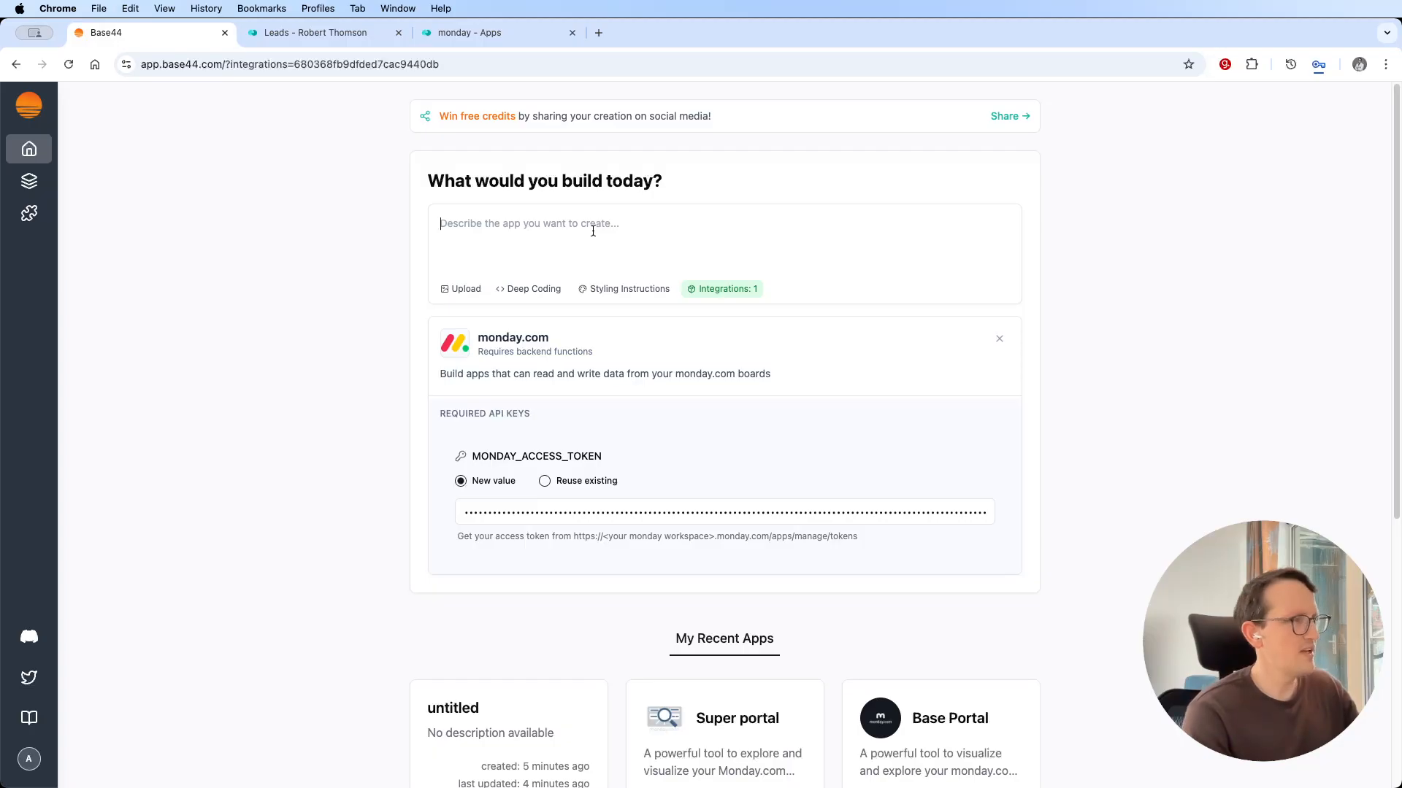
pyautogui.press('super+v')
pyautogui.click(592, 223)
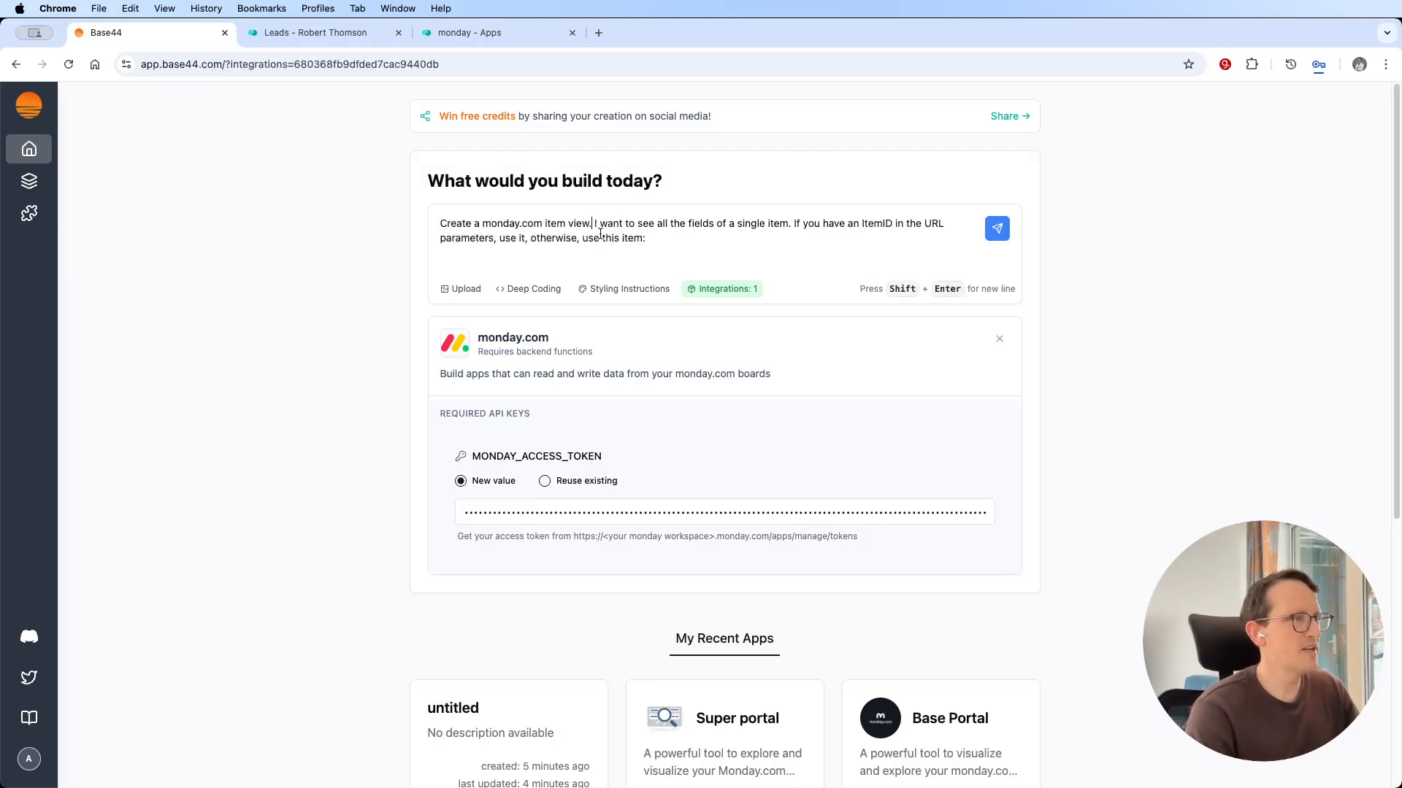
pyautogui.hotkey('shift', 'Right')
pyautogui.hotkey('shift', 'Return')
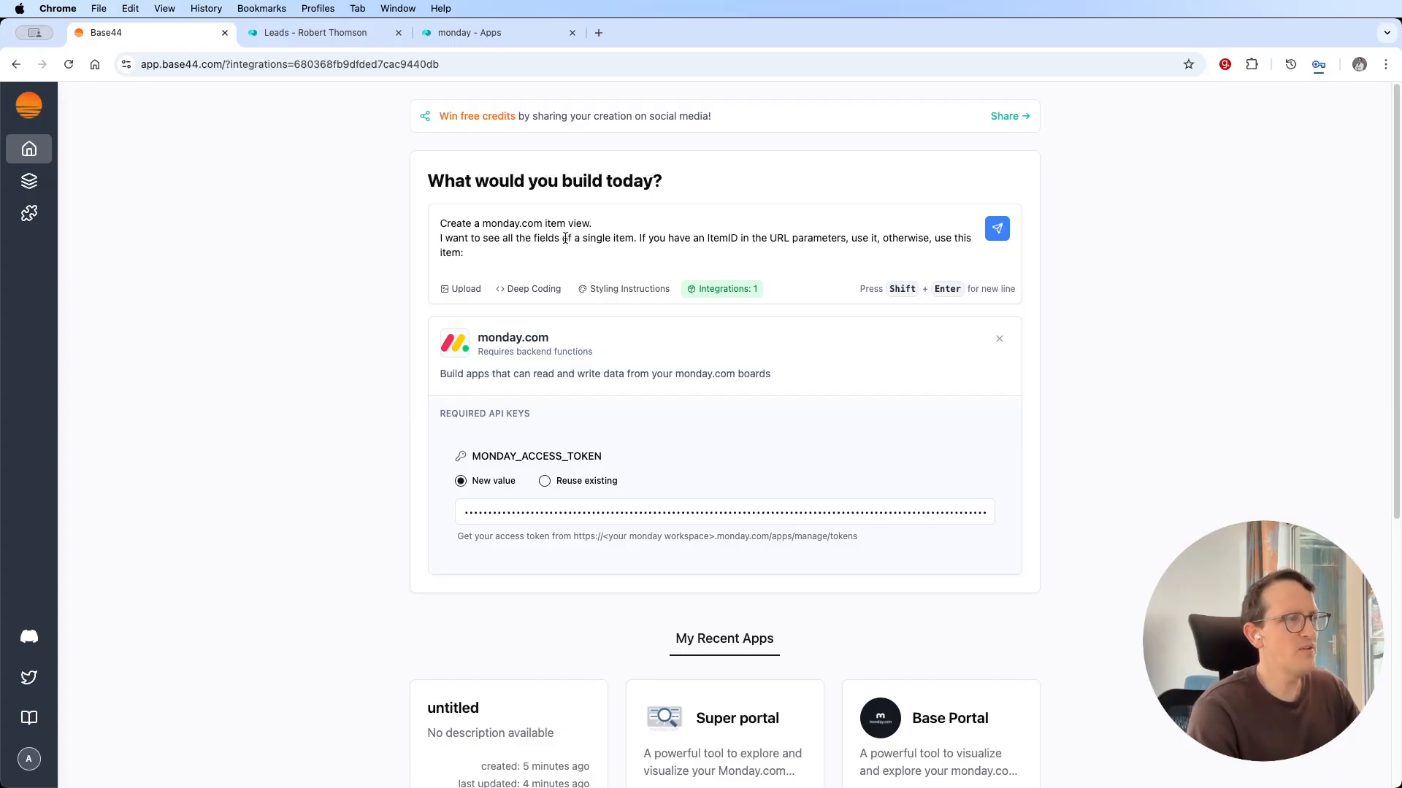
pyautogui.click(638, 238)
pyautogui.hotkey('shift', 'Return')
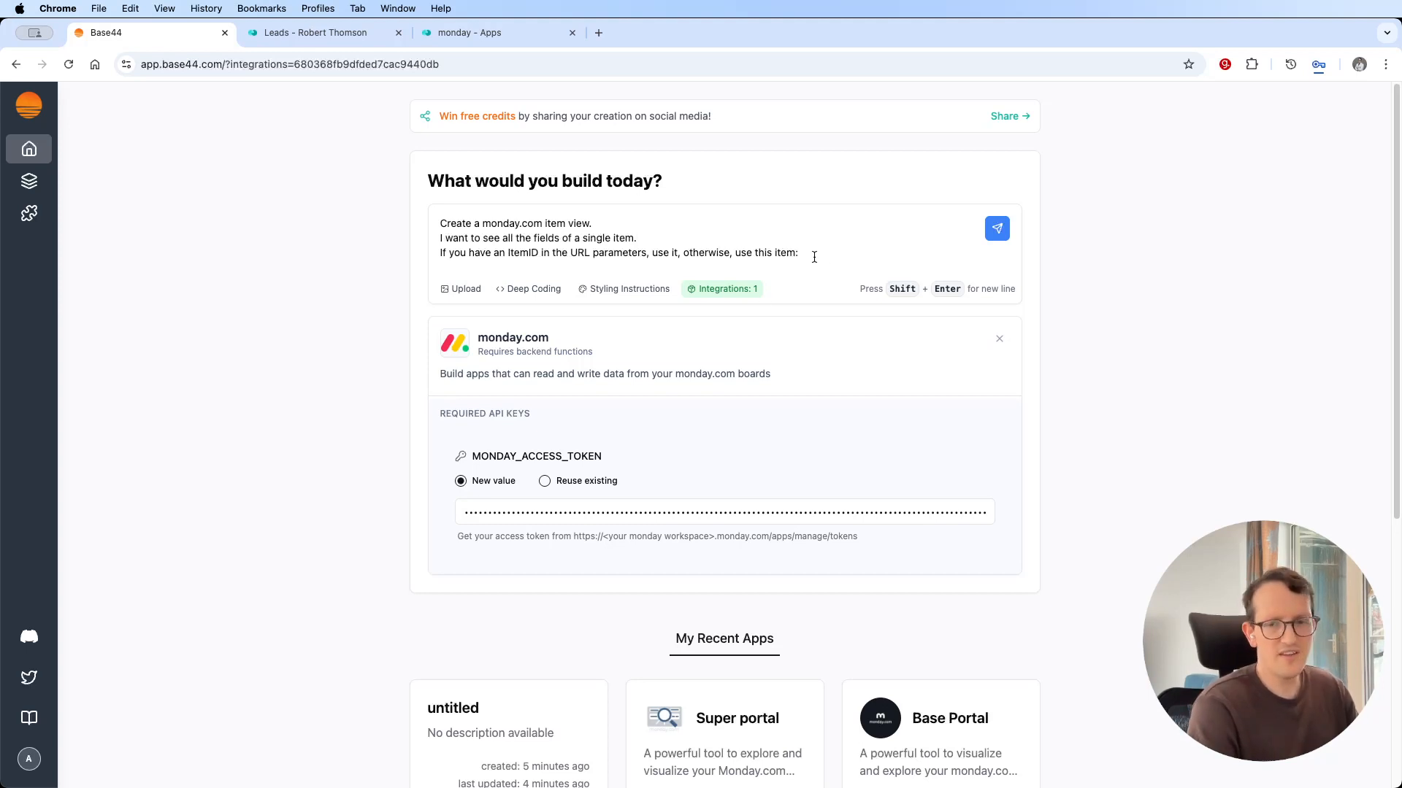
pyautogui.hotkey('shift', 'Return')
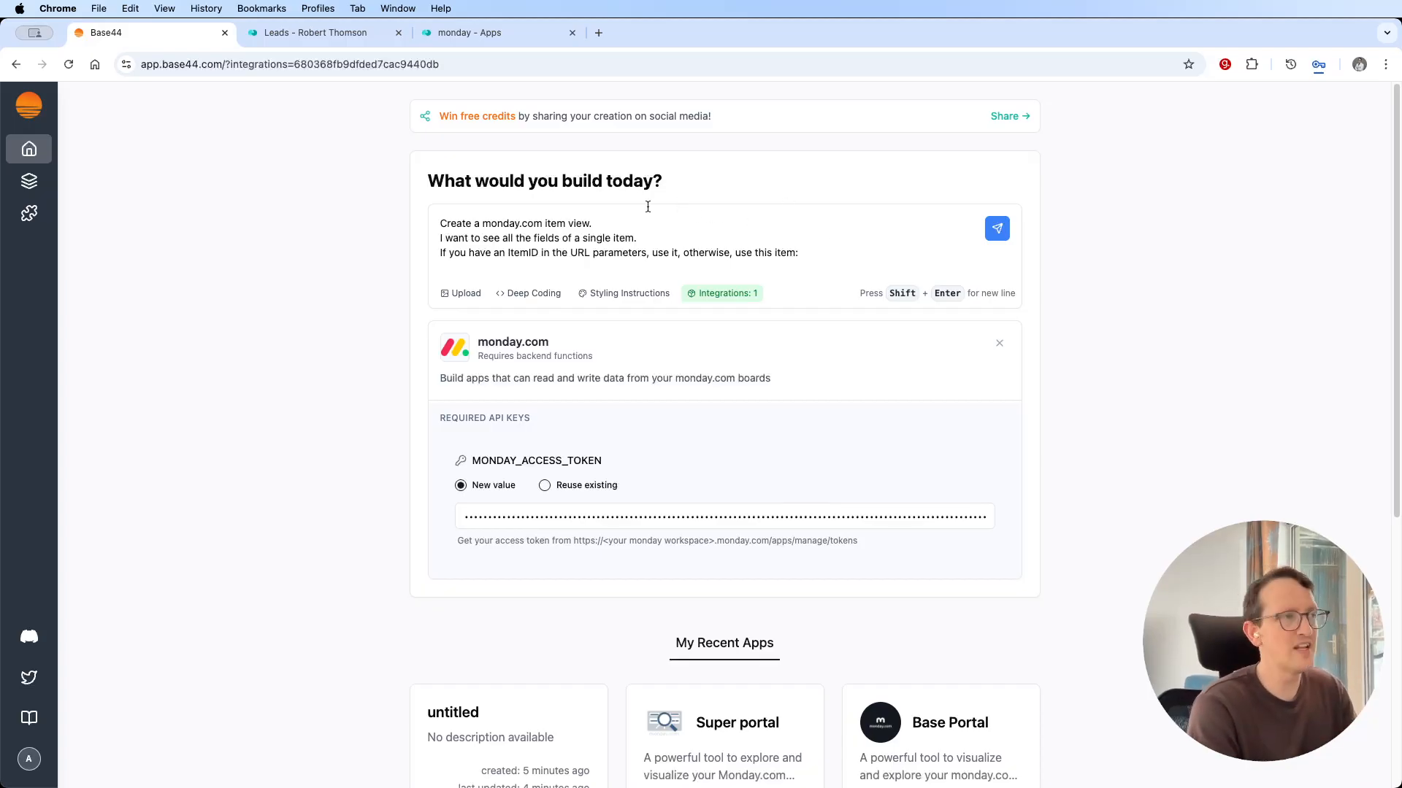
# Add the URL of the first lead on the monday.com Leads board as the prompt's fallback item, and submit the prompt.
pyautogui.click(318, 36)
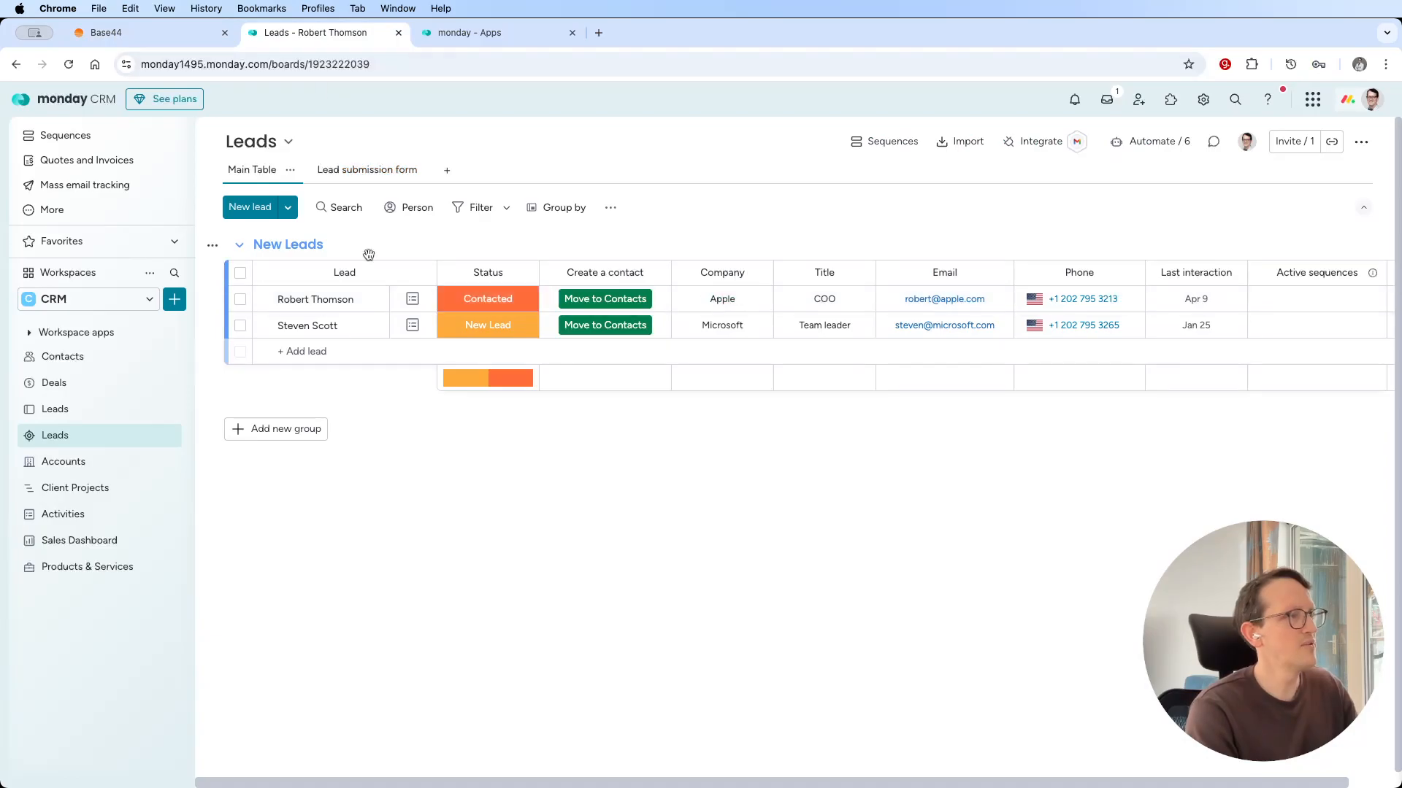
pyautogui.click(408, 301)
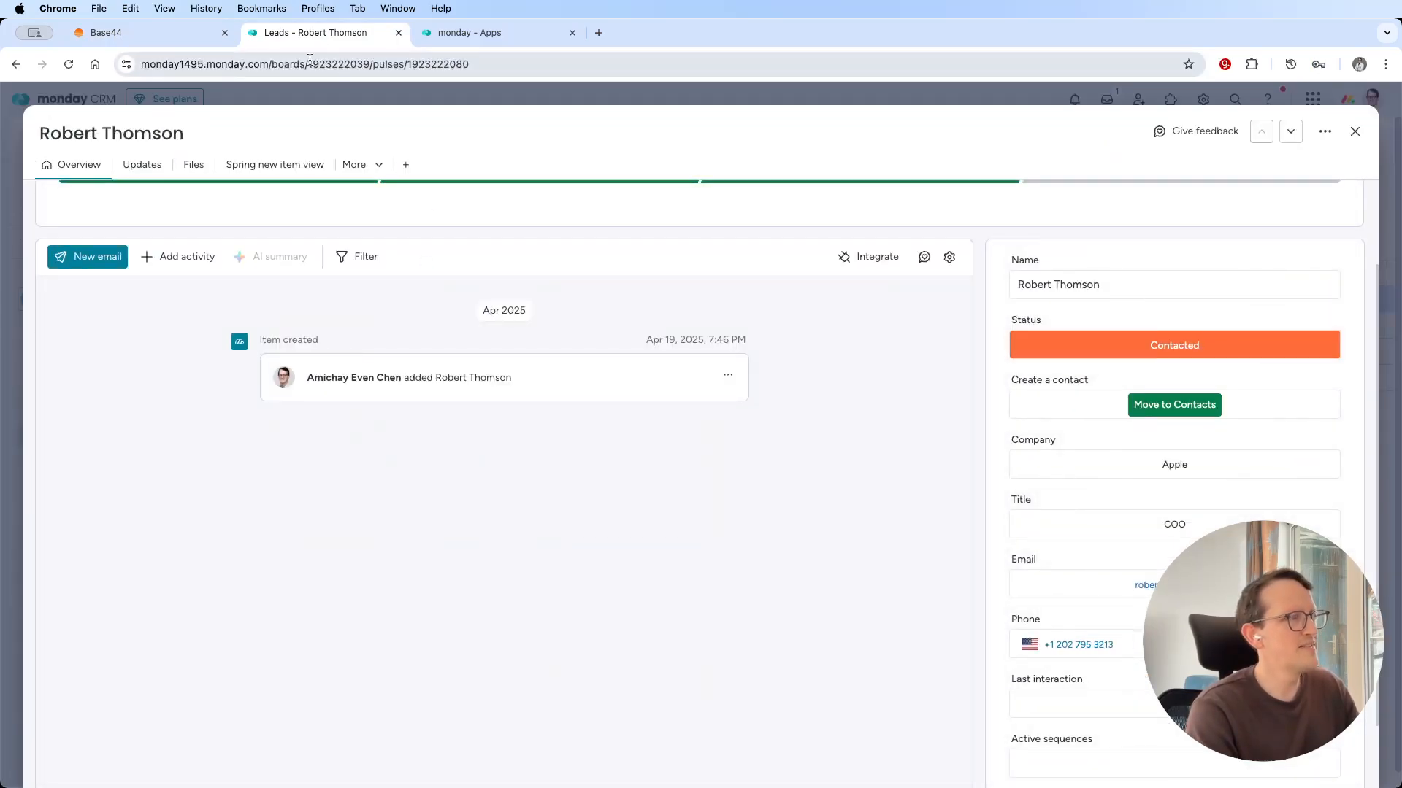
pyautogui.click(420, 66)
pyautogui.press('super+c')
pyautogui.press('super+c')
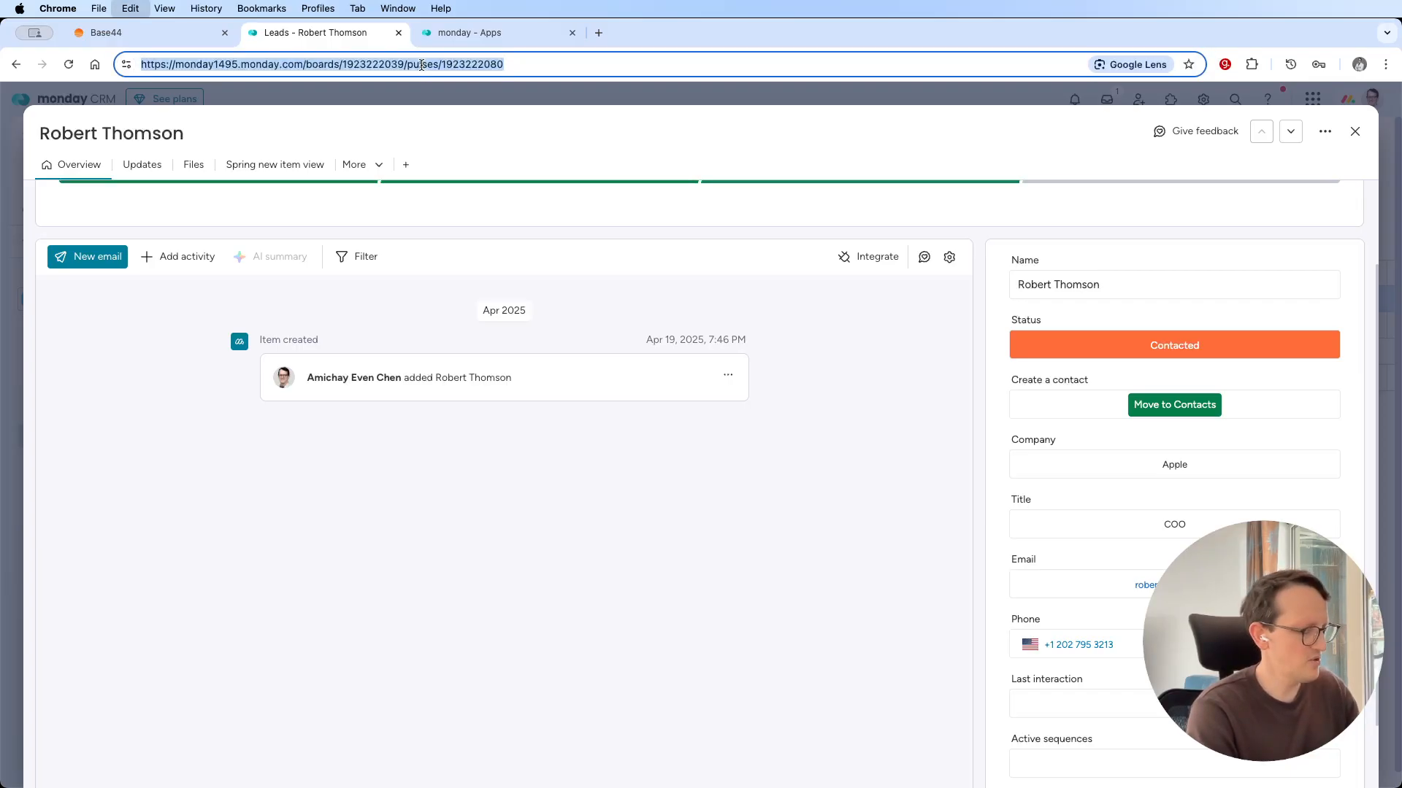
pyautogui.click(167, 35)
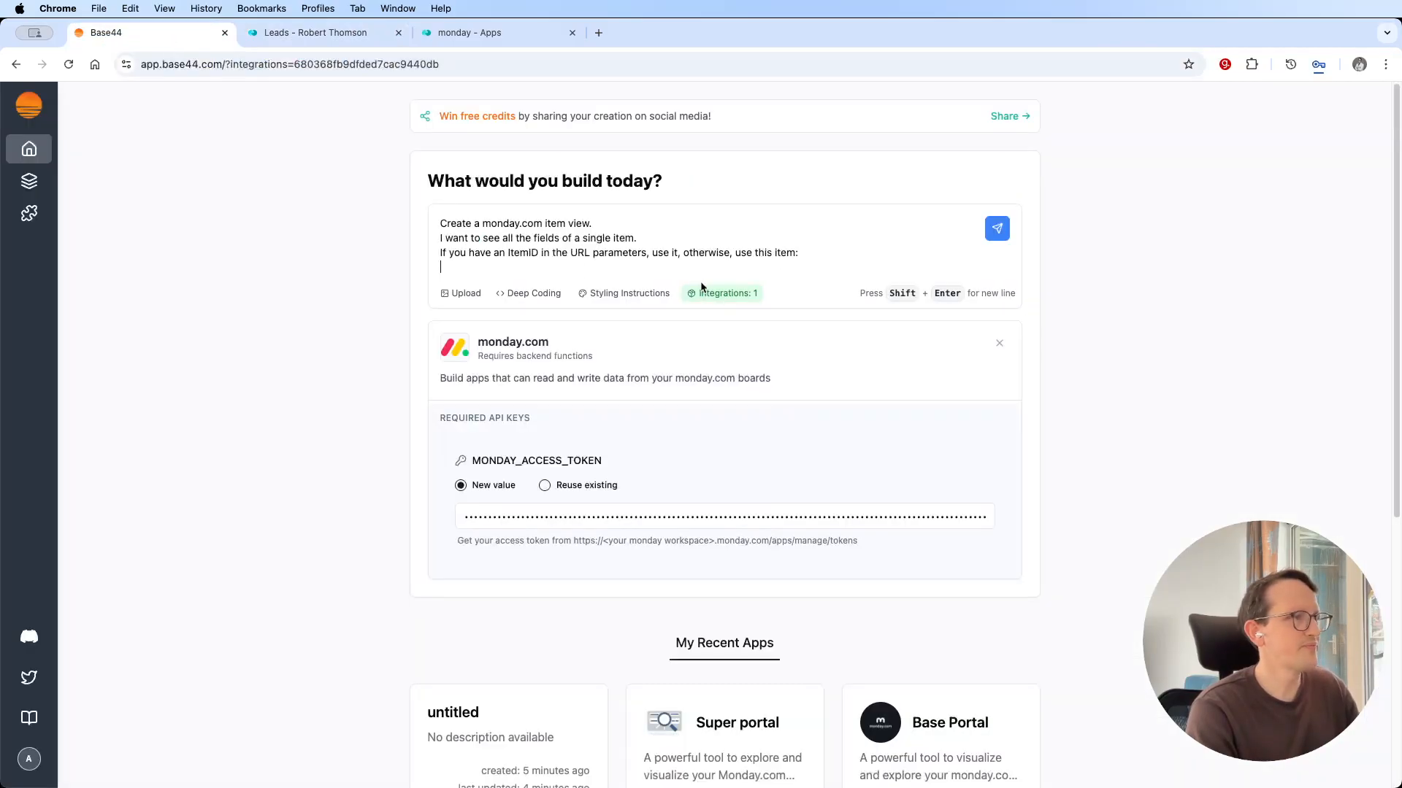
pyautogui.press('super+v')
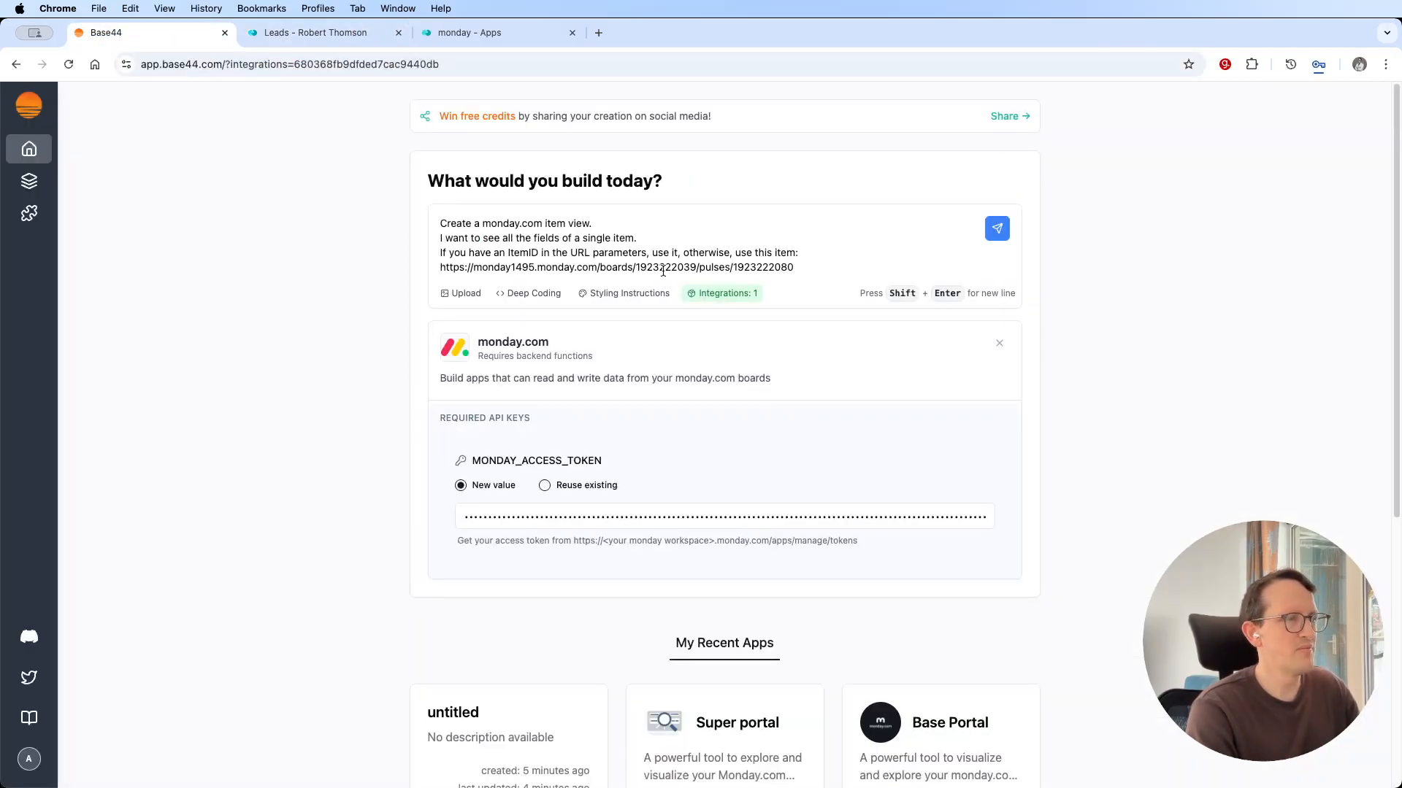
pyautogui.click(996, 232)
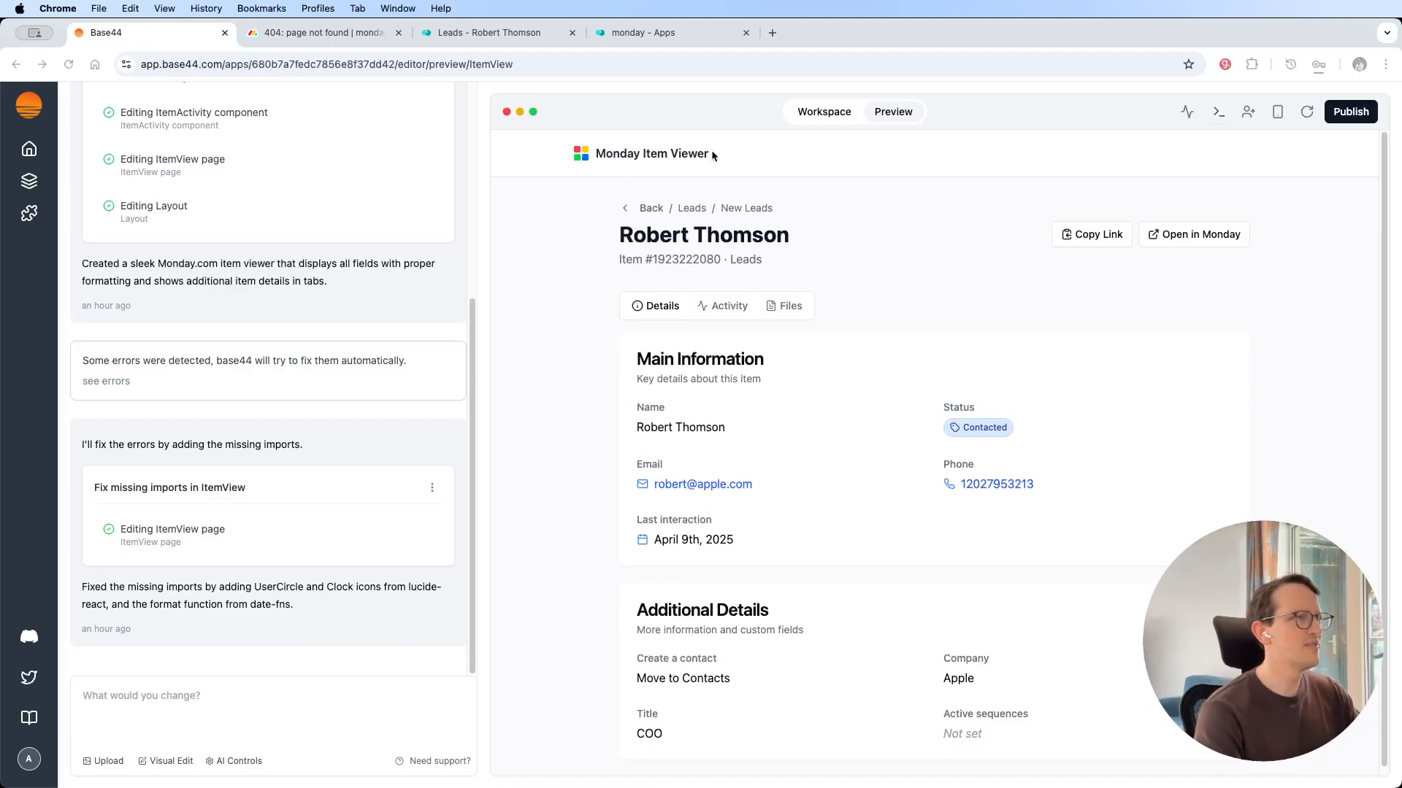
# Draft a change request reading "remove:" followed by the lines "the monday item viewer title and header" and "the back".
pyautogui.click(319, 714)
pyautogui.write('ren')
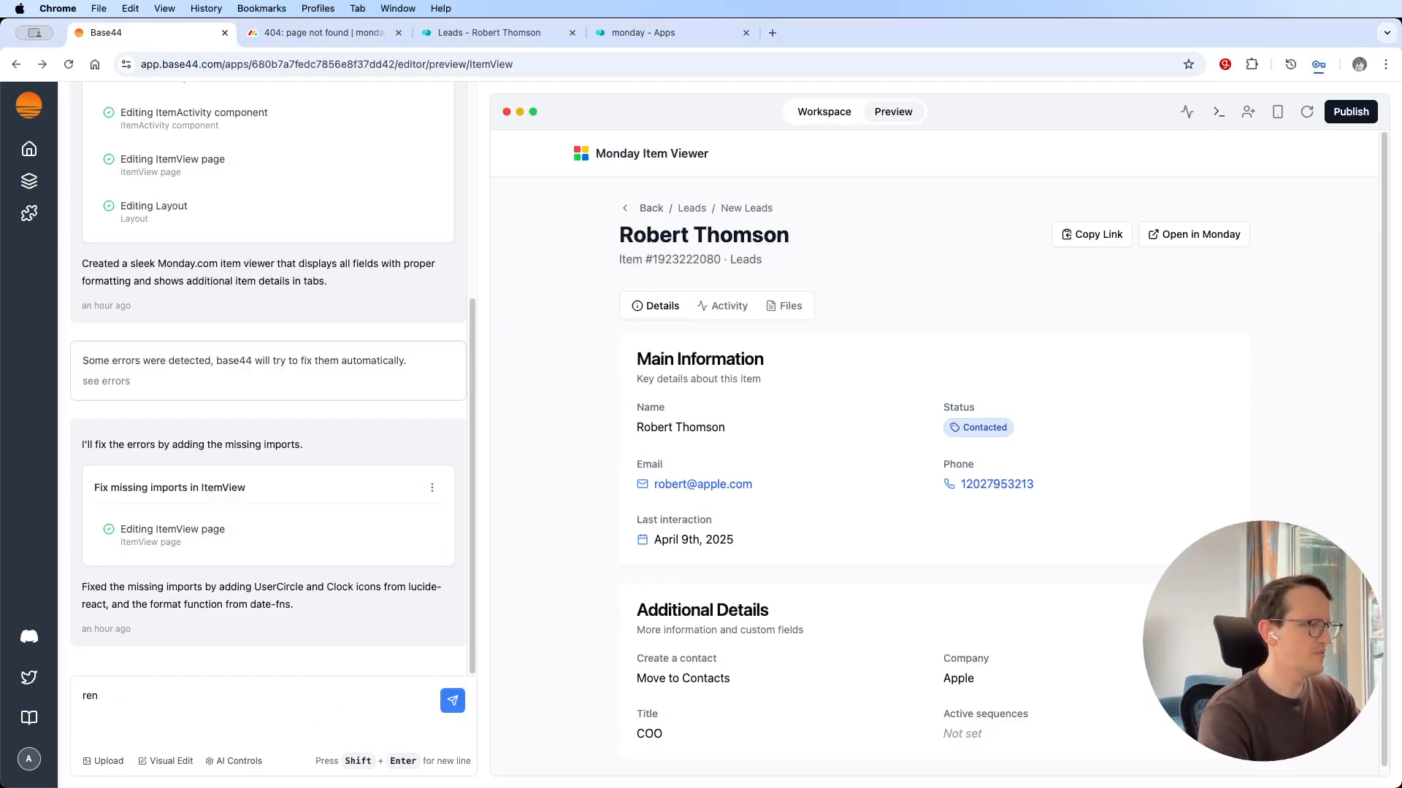
pyautogui.press('BackSpace')
pyautogui.write('m')
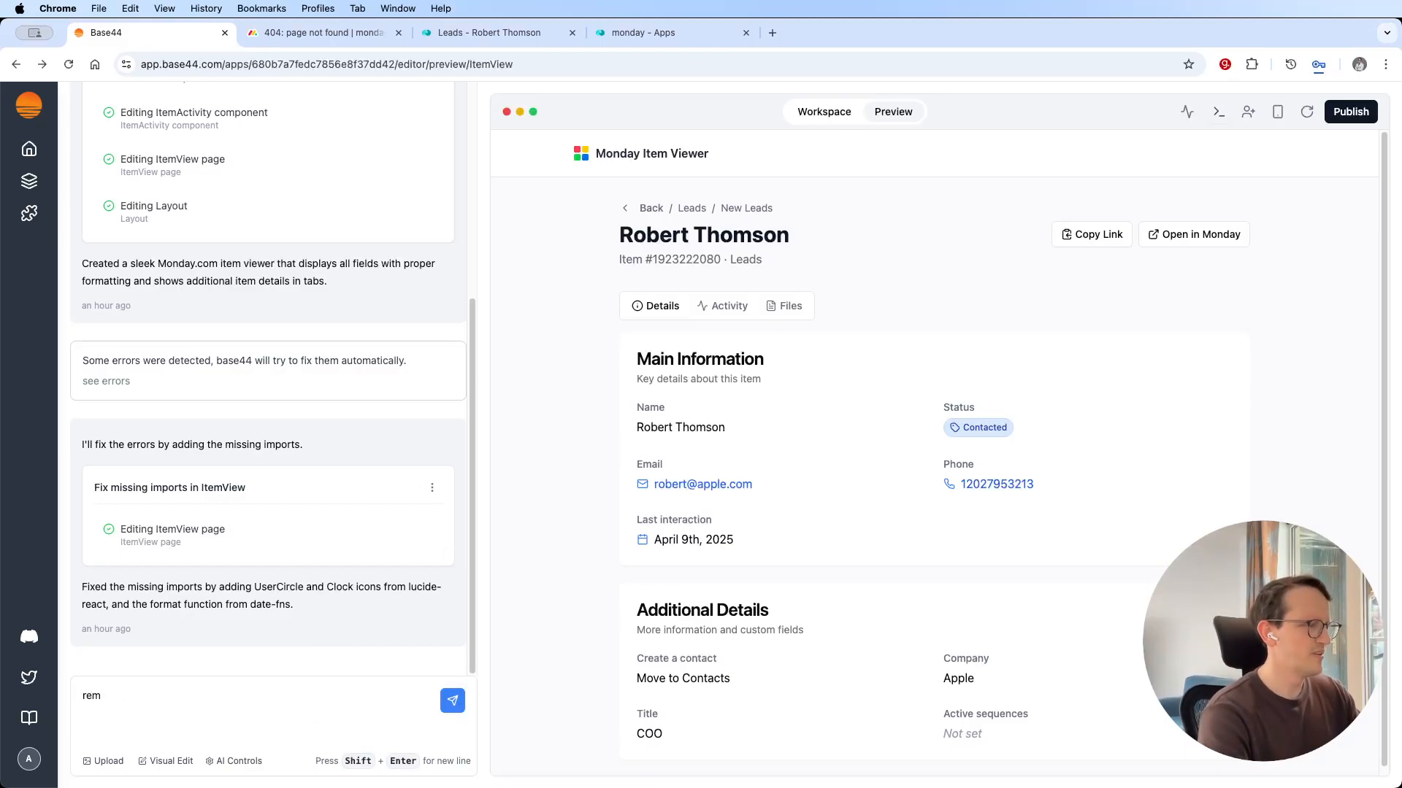
pyautogui.write('ove: ')
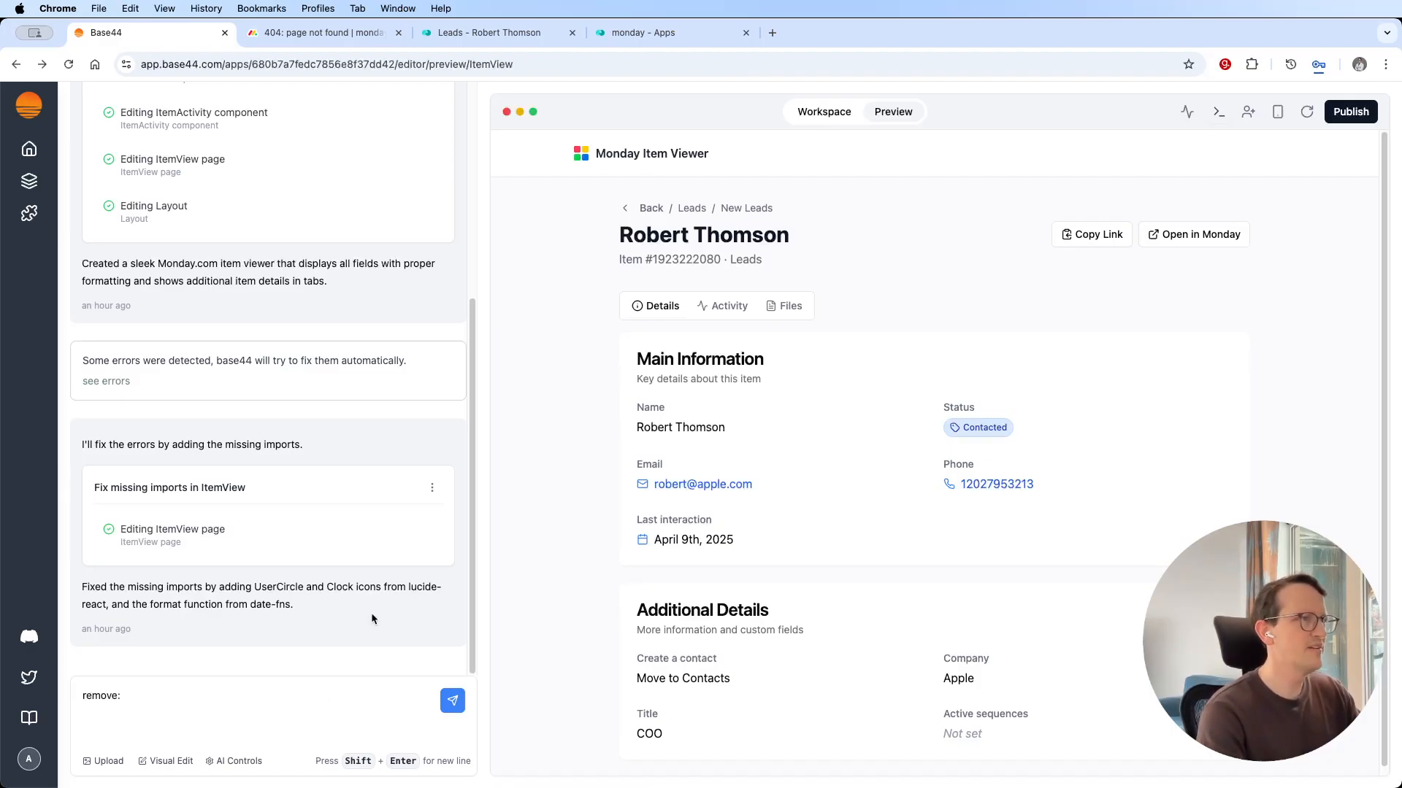
pyautogui.write('the ')
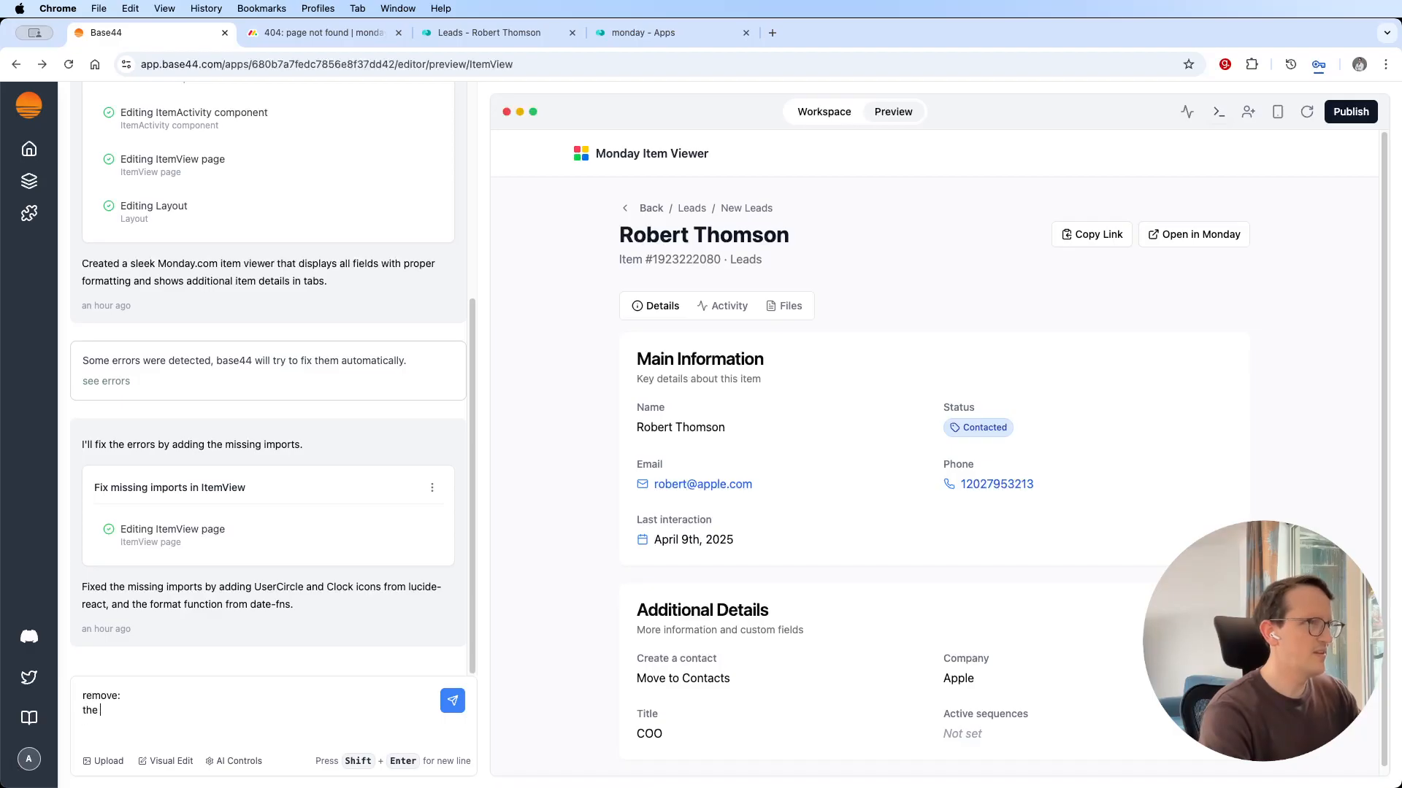
pyautogui.write('monday item ')
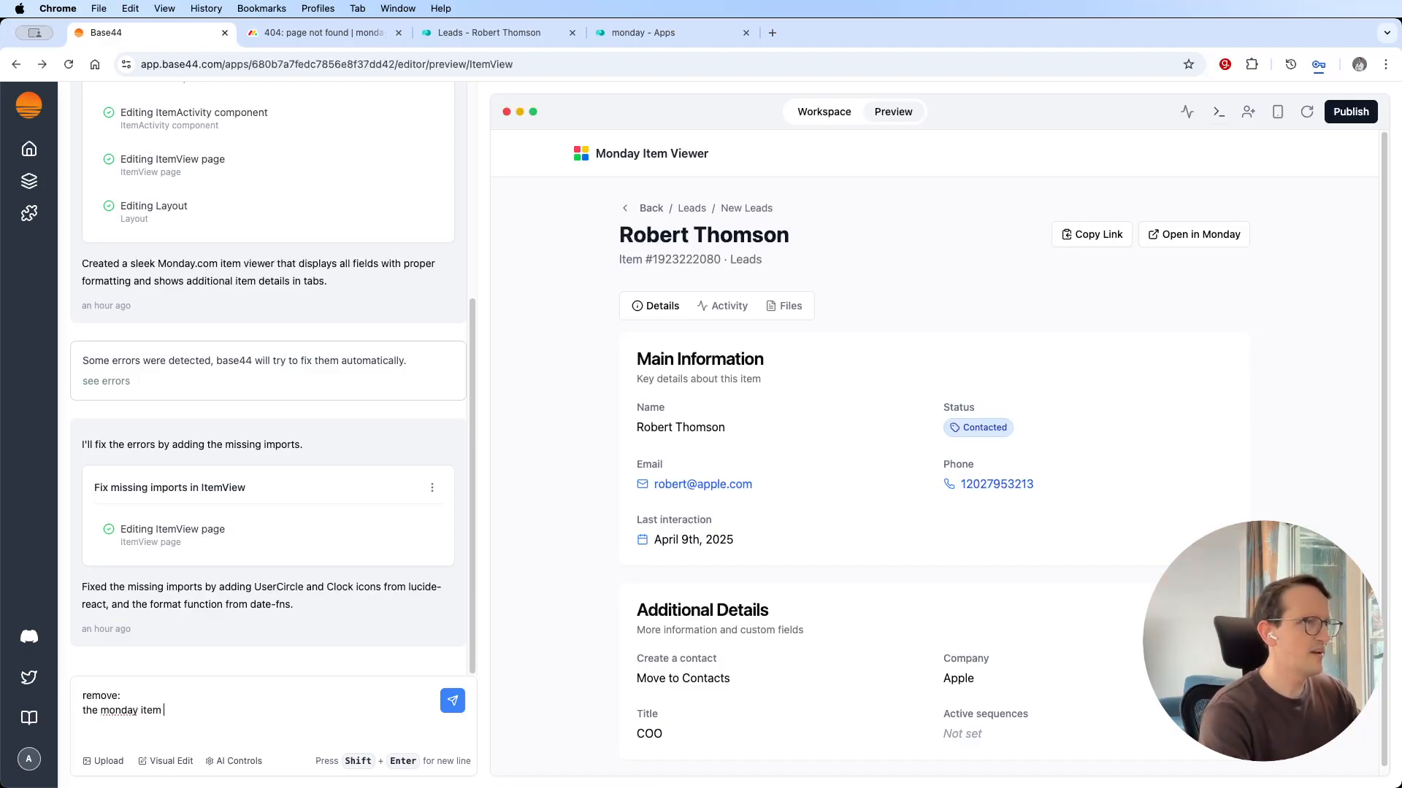
pyautogui.write('viewer title ')
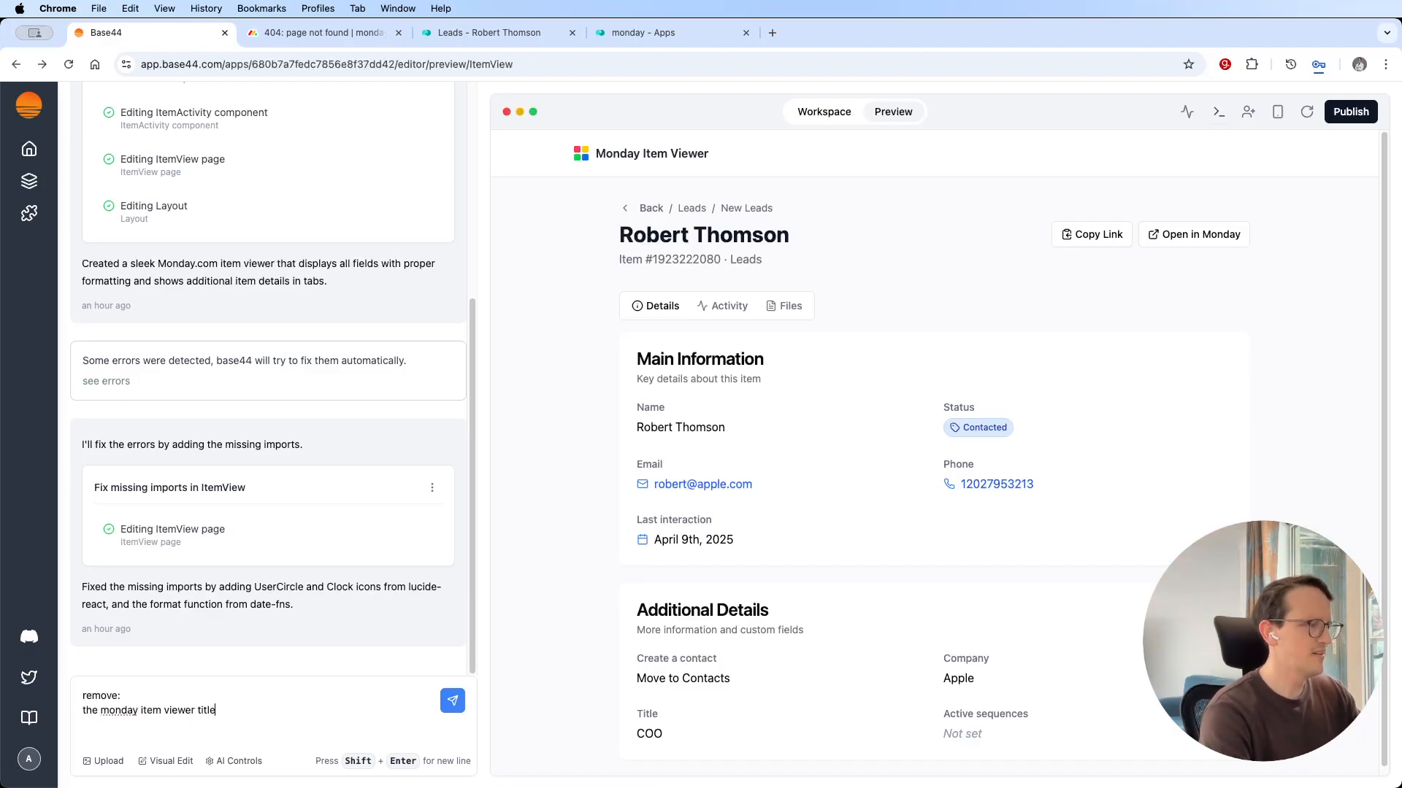
pyautogui.write('and header ')
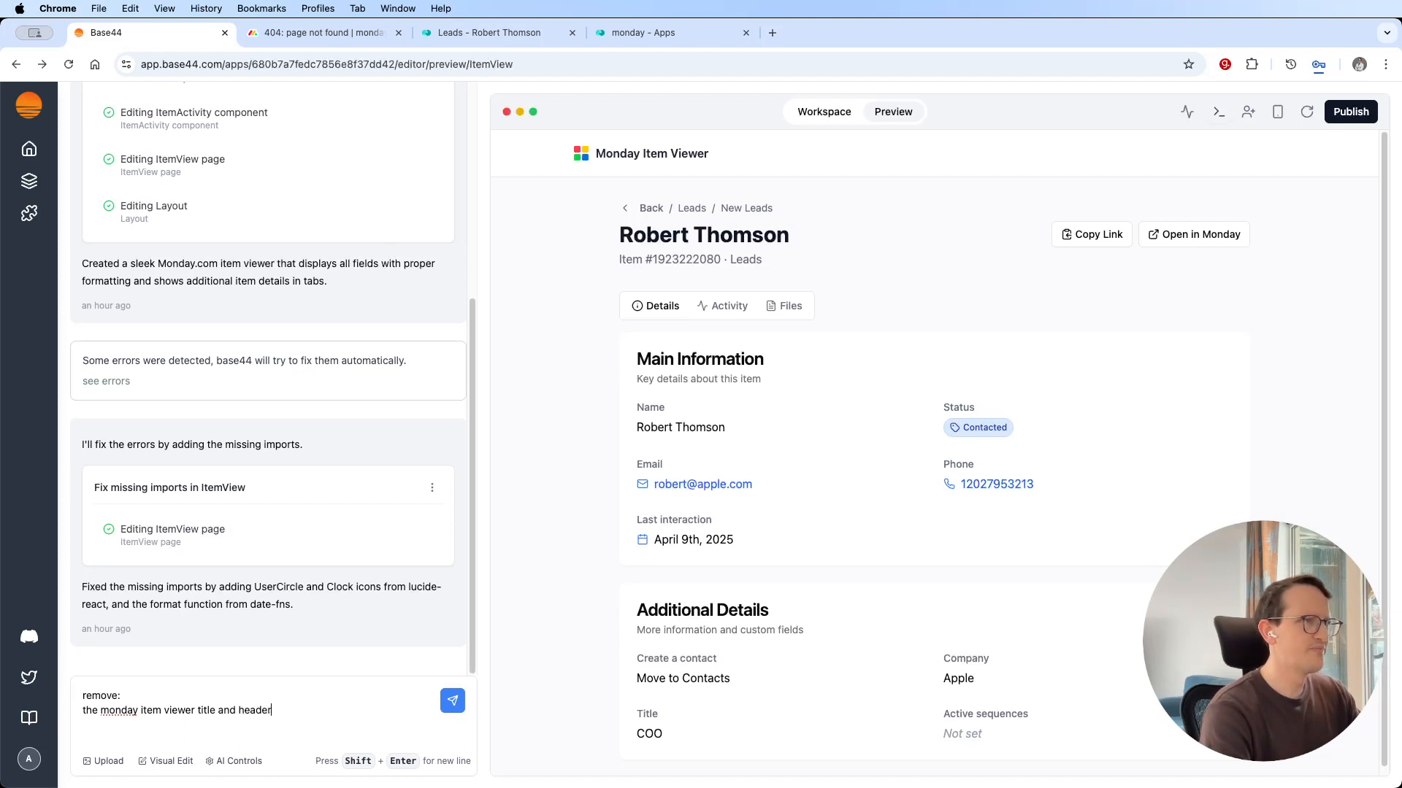
pyautogui.write('the back')
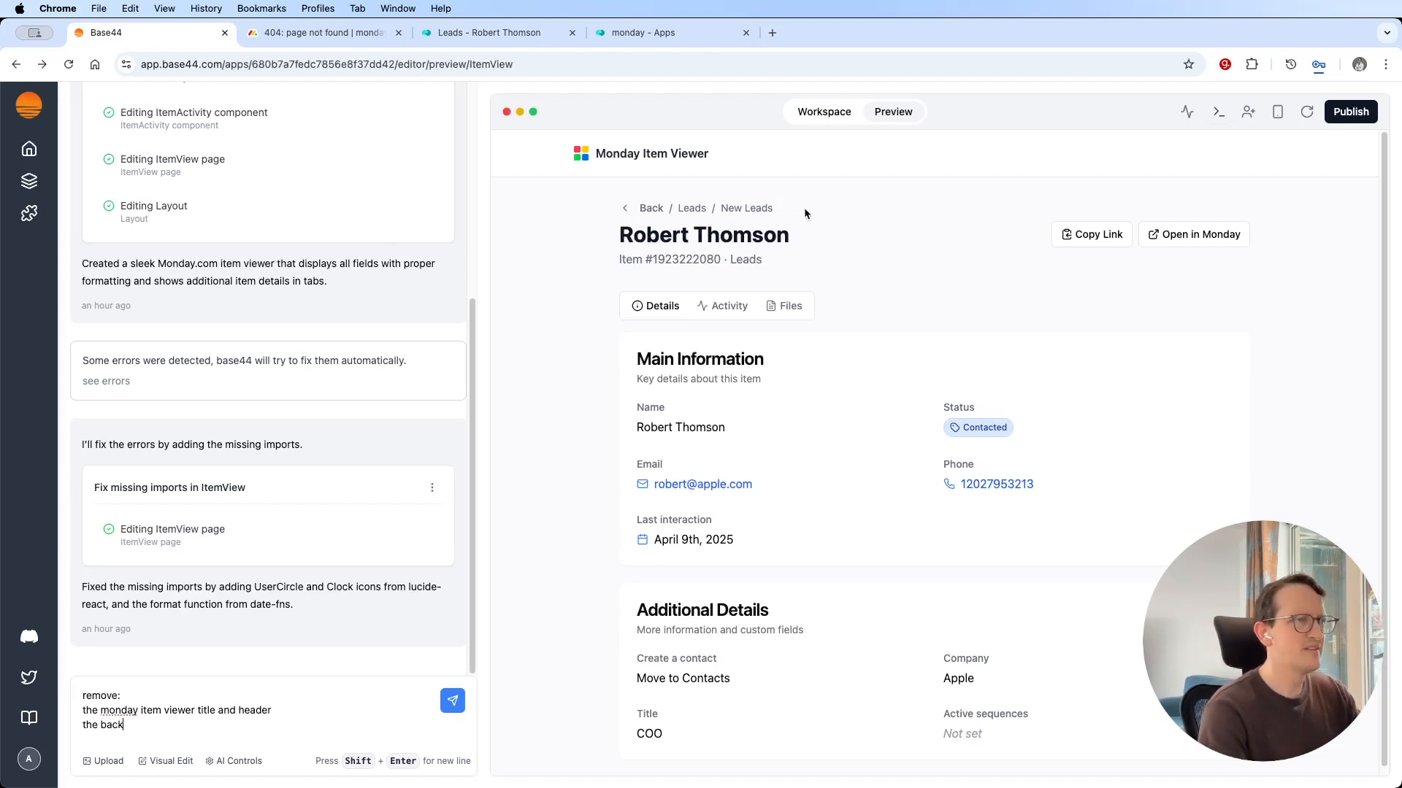
pyautogui.moveTo(807, 212); pyautogui.dragTo(616, 214)
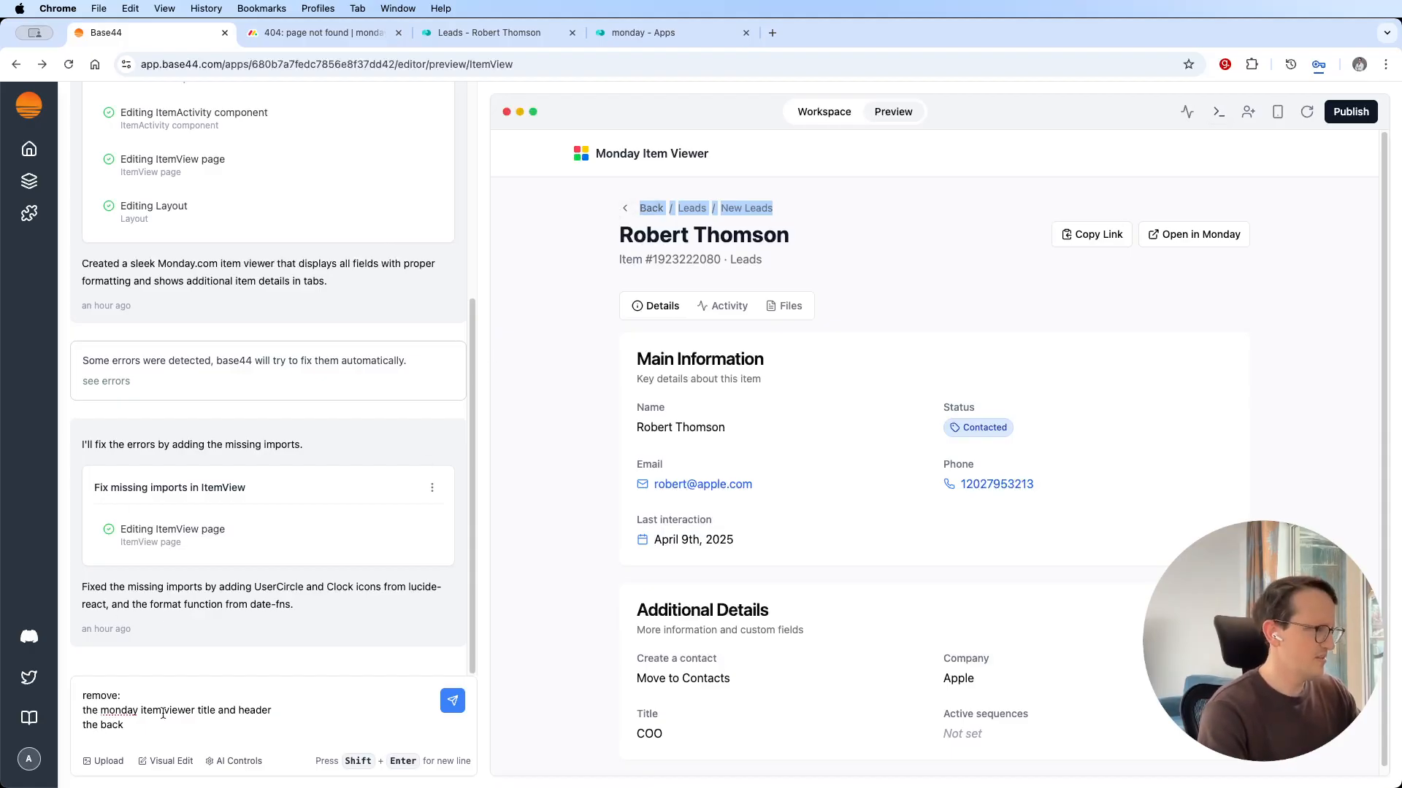
pyautogui.doubleClick(112, 724)
pyautogui.press('super+v')
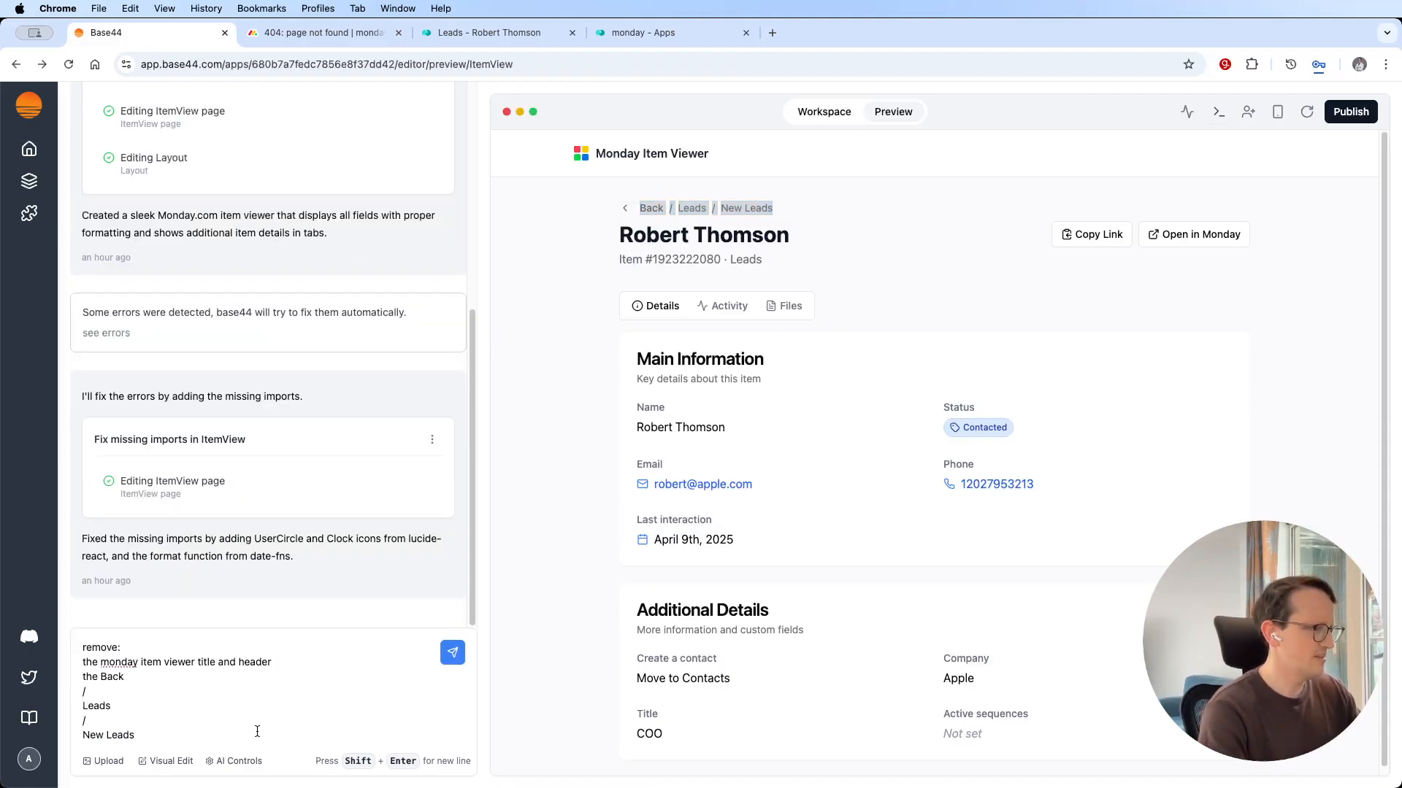
pyautogui.press('super+z')
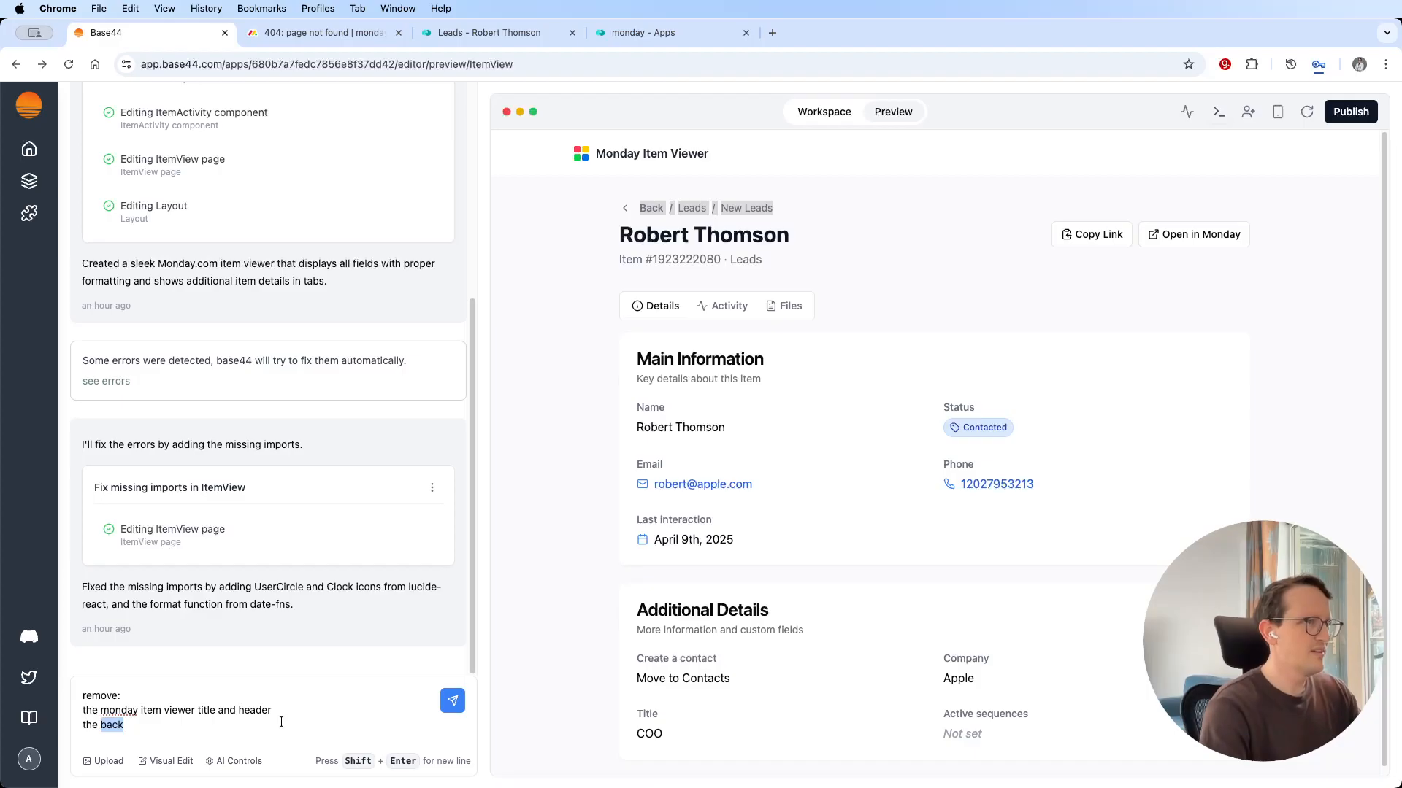
# Extend the change request's last line to "the back / leads/new lead" and add the line "copy link, open in monday".
pyautogui.press('Right')
pyautogui.write('/ leads')
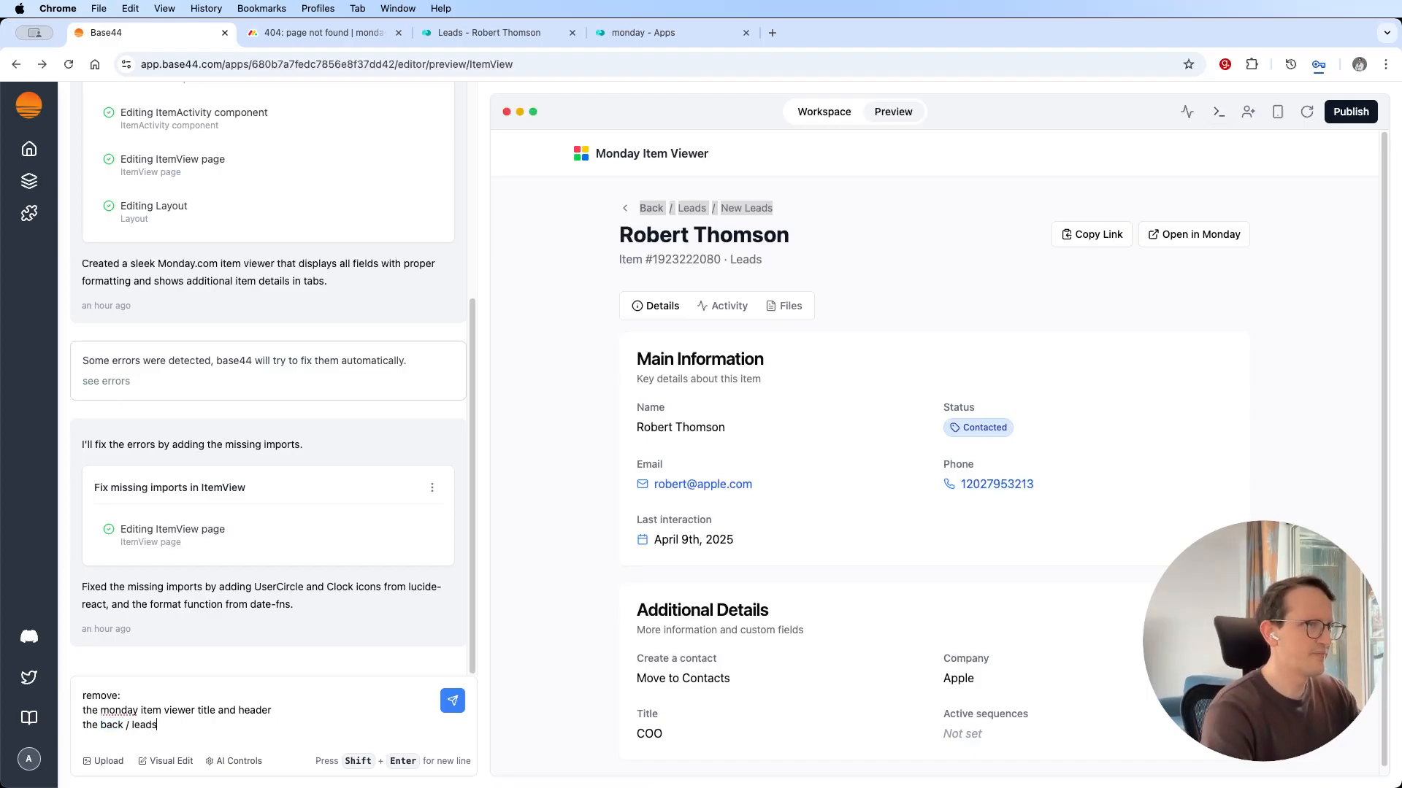
pyautogui.write('/new lead')
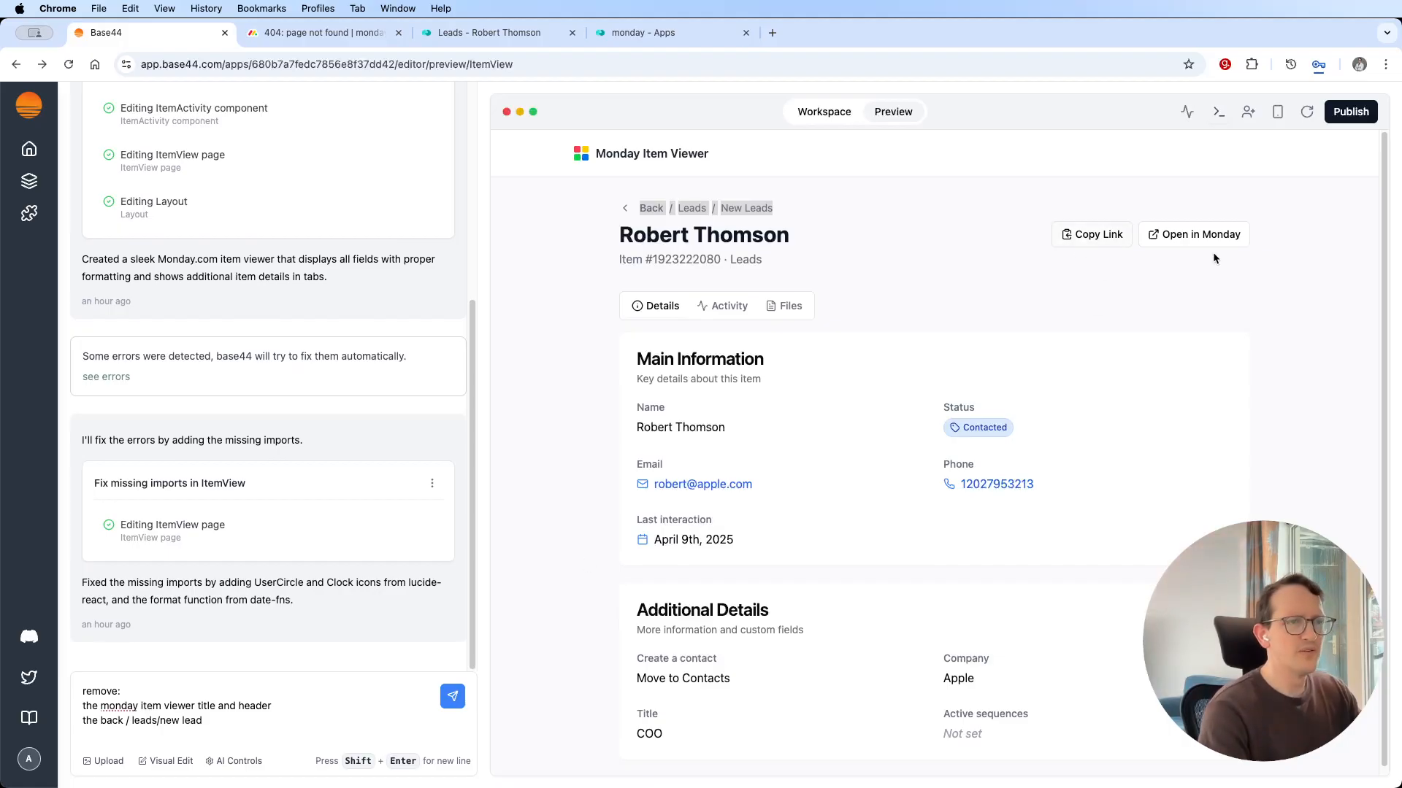
pyautogui.hotkey('shift', 'Return')
pyautogui.write('c')
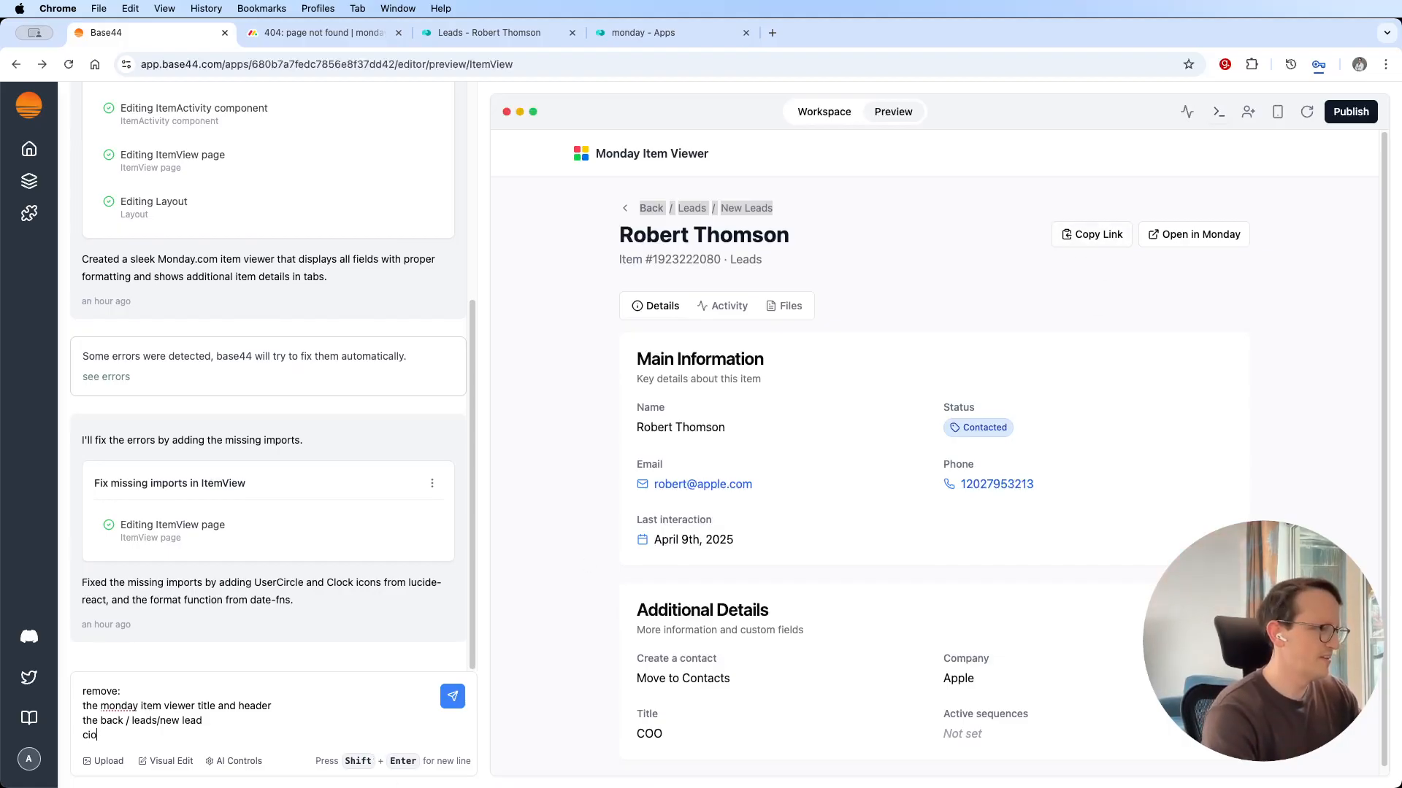
pyautogui.write('opy link')
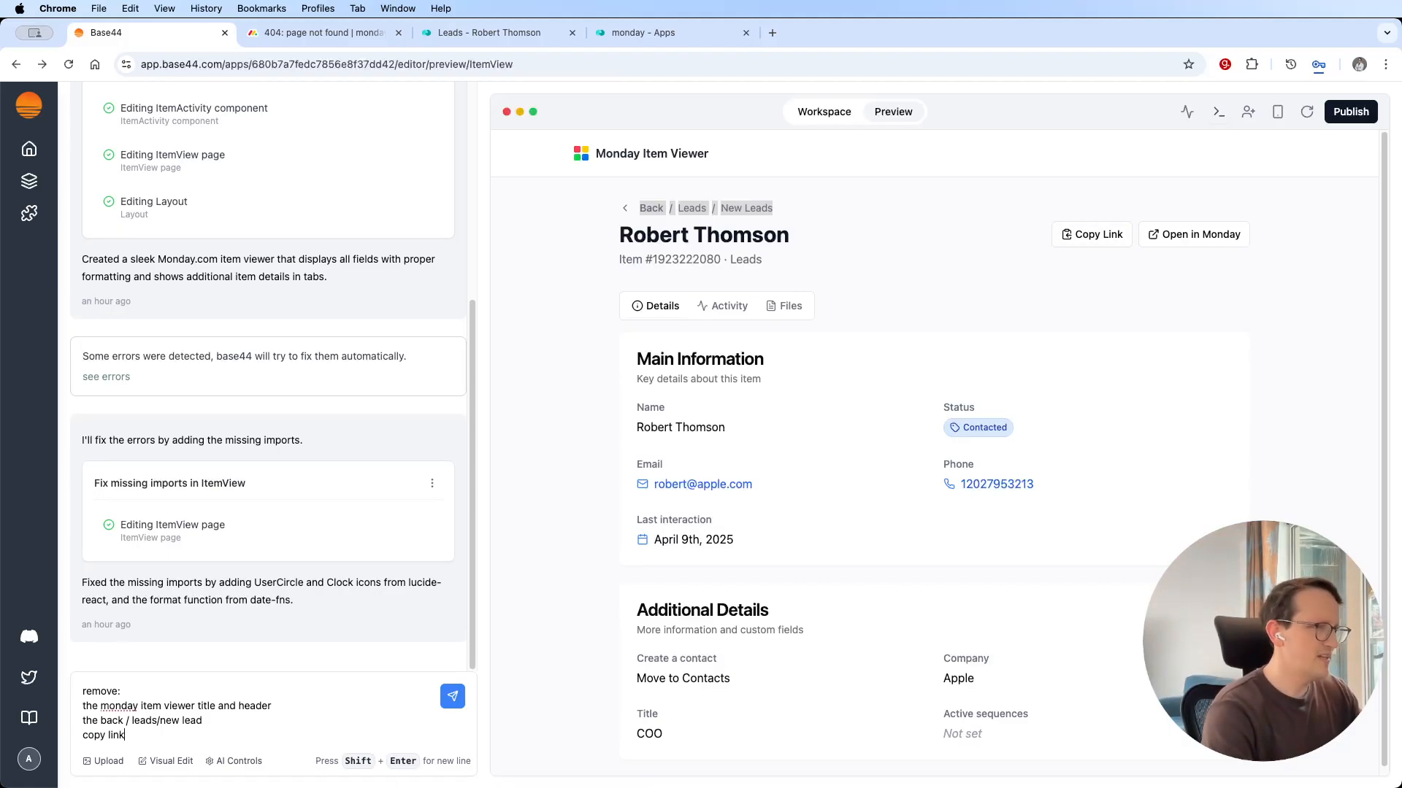
pyautogui.write(' o')
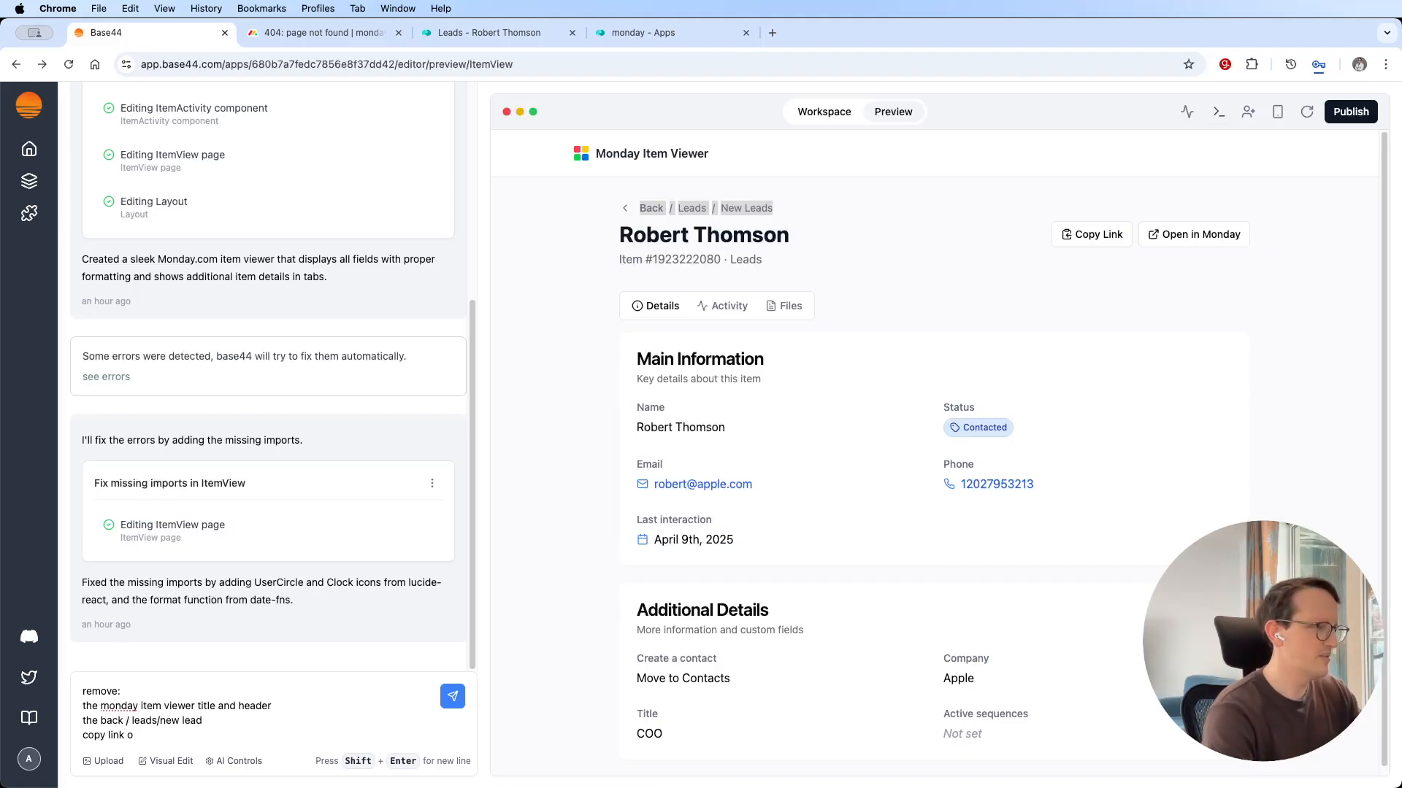
pyautogui.write('r , open in monday')
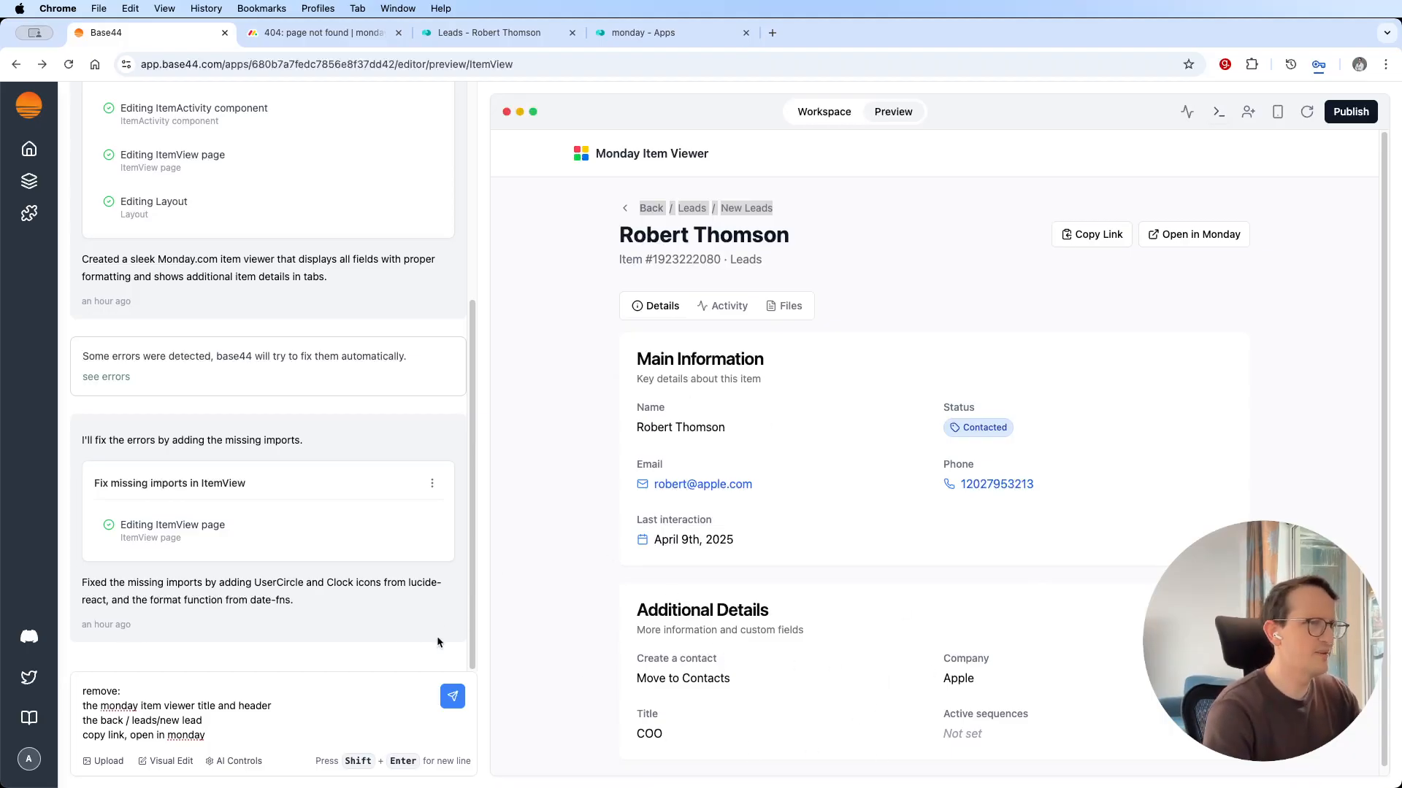
# Add the line "Also remove the activity and files tab" to the change request and submit it.
pyautogui.click(723, 316)
pyautogui.press('Right')
pyautogui.click(661, 306)
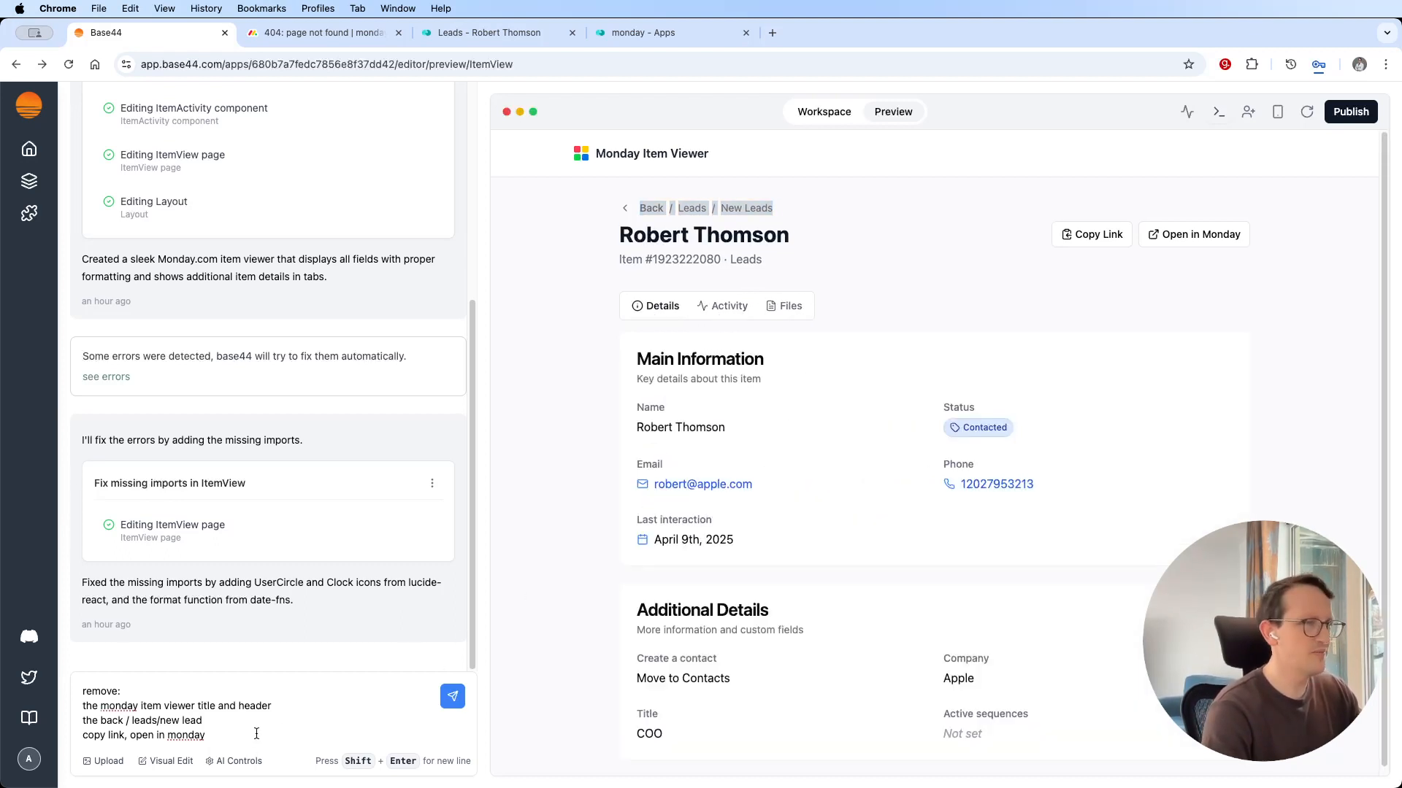
pyautogui.hotkey('shift', 'Return')
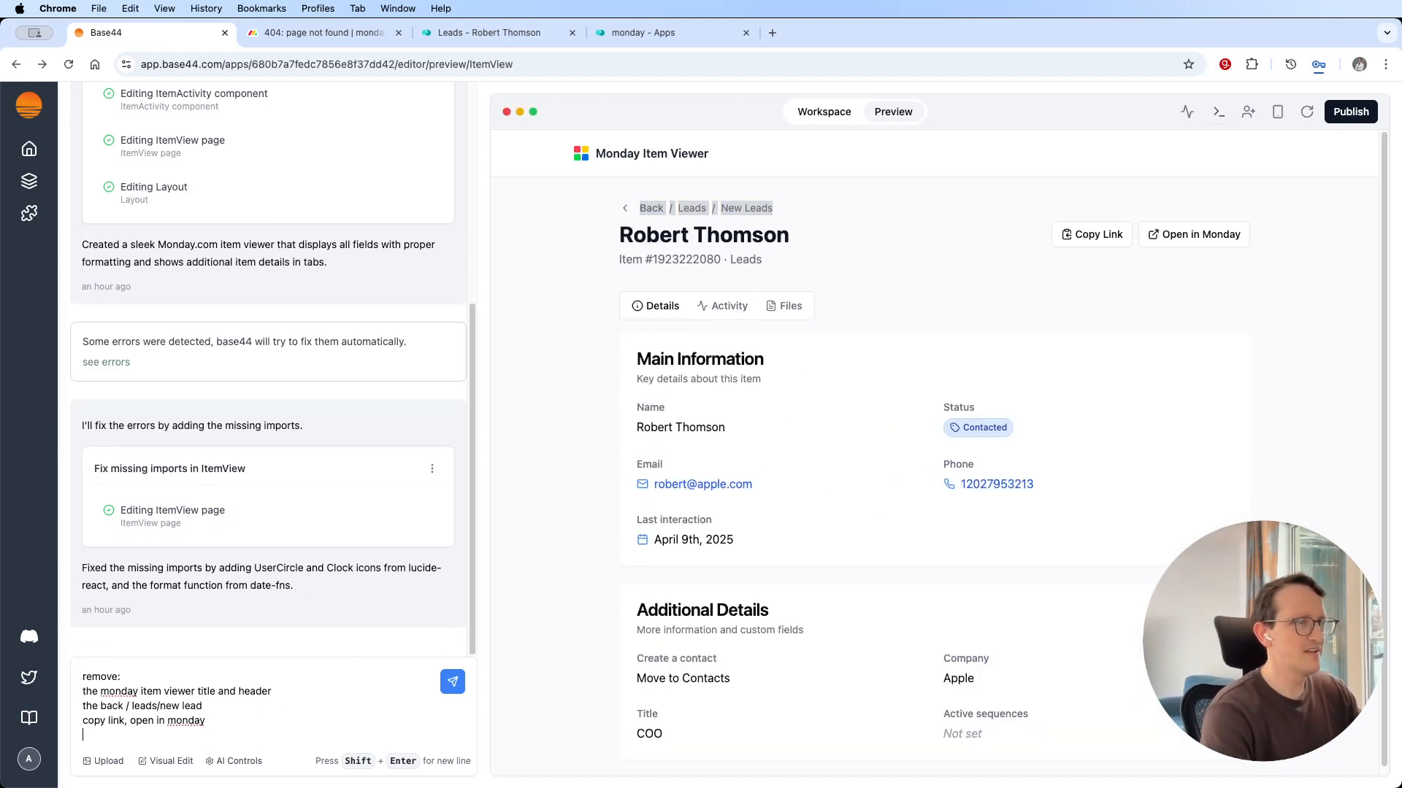
pyautogui.write('Alwo')
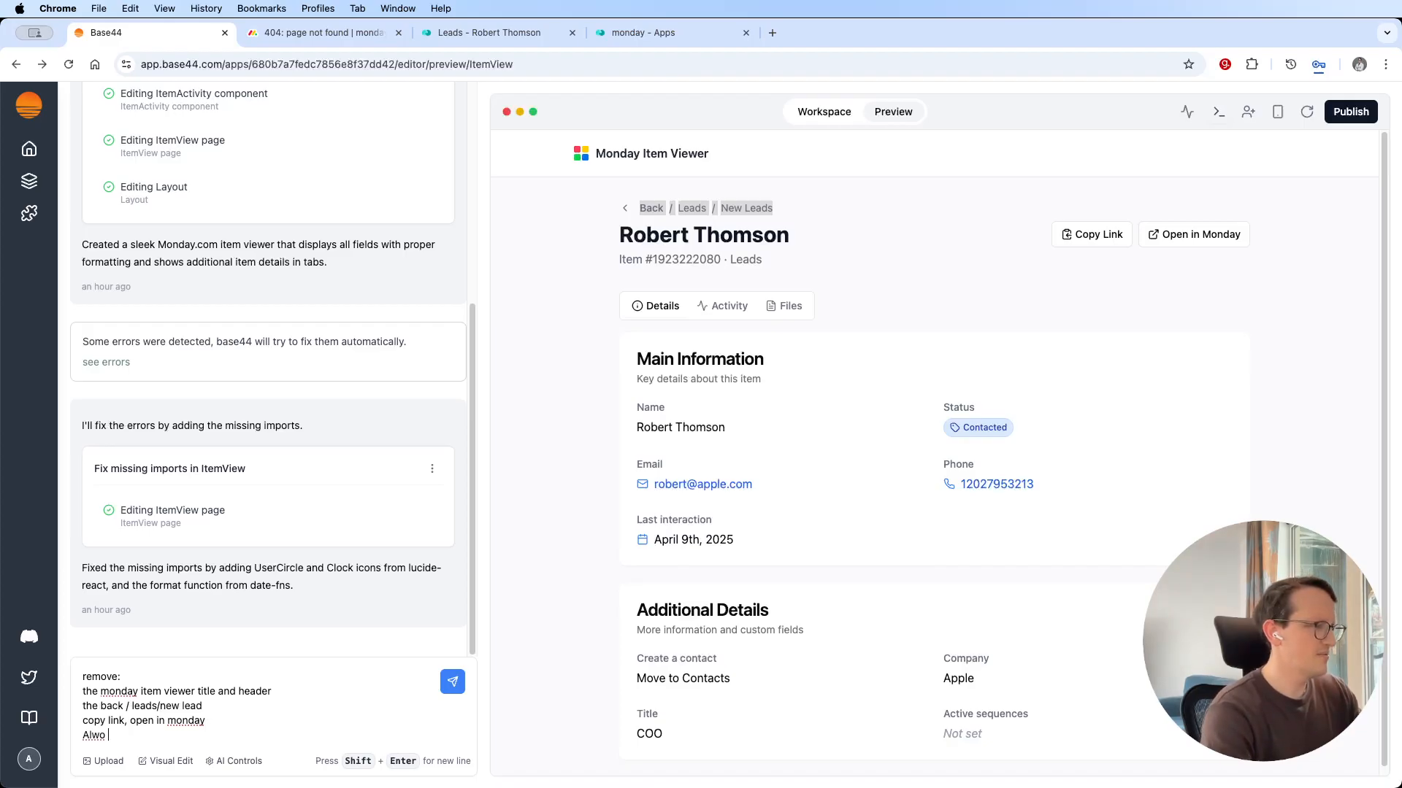
pyautogui.press('BackSpace')
pyautogui.press('BackSpace')
pyautogui.write('so')
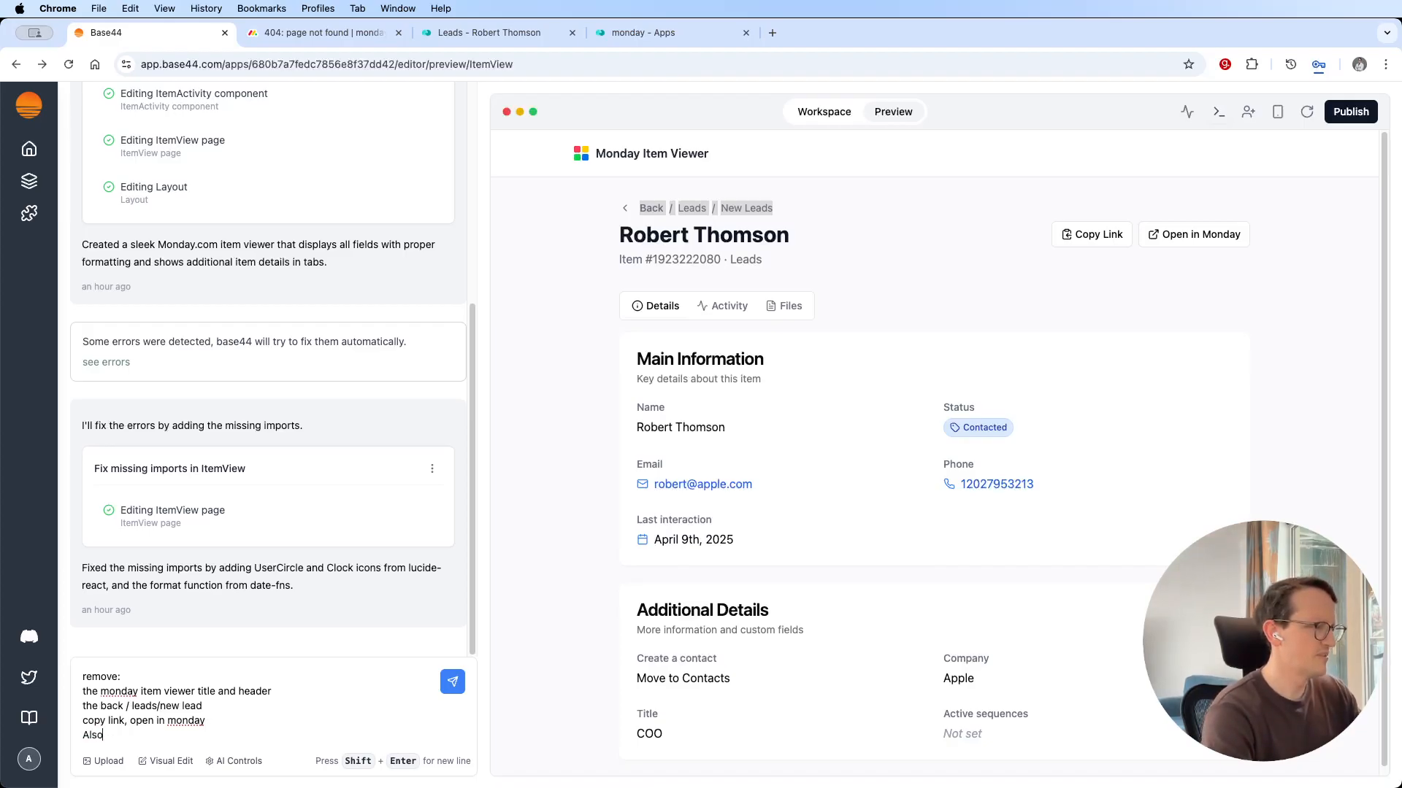
pyautogui.write(' remove the activiites')
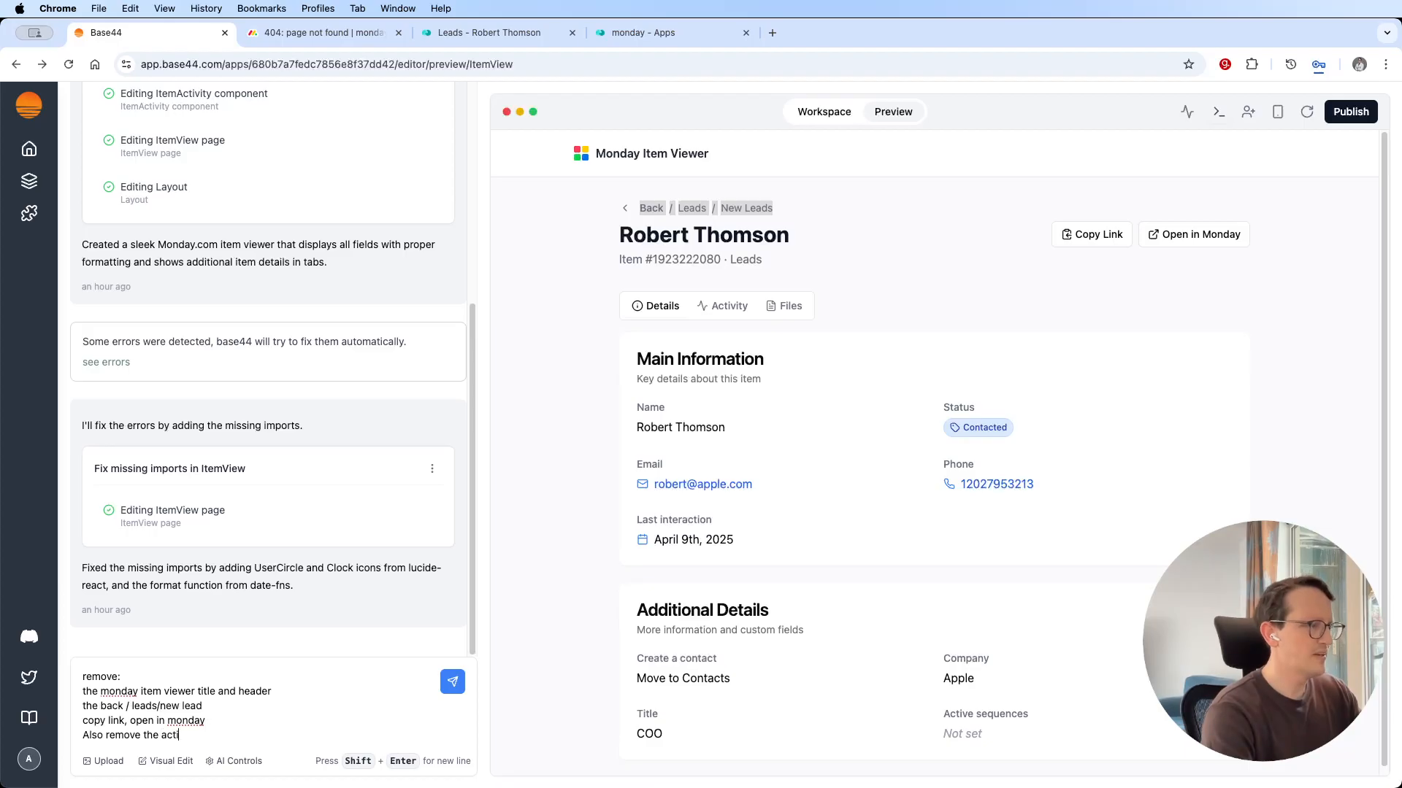
pyautogui.press('BackSpace')
pyautogui.press('BackSpace')
pyautogui.press('BackSpace')
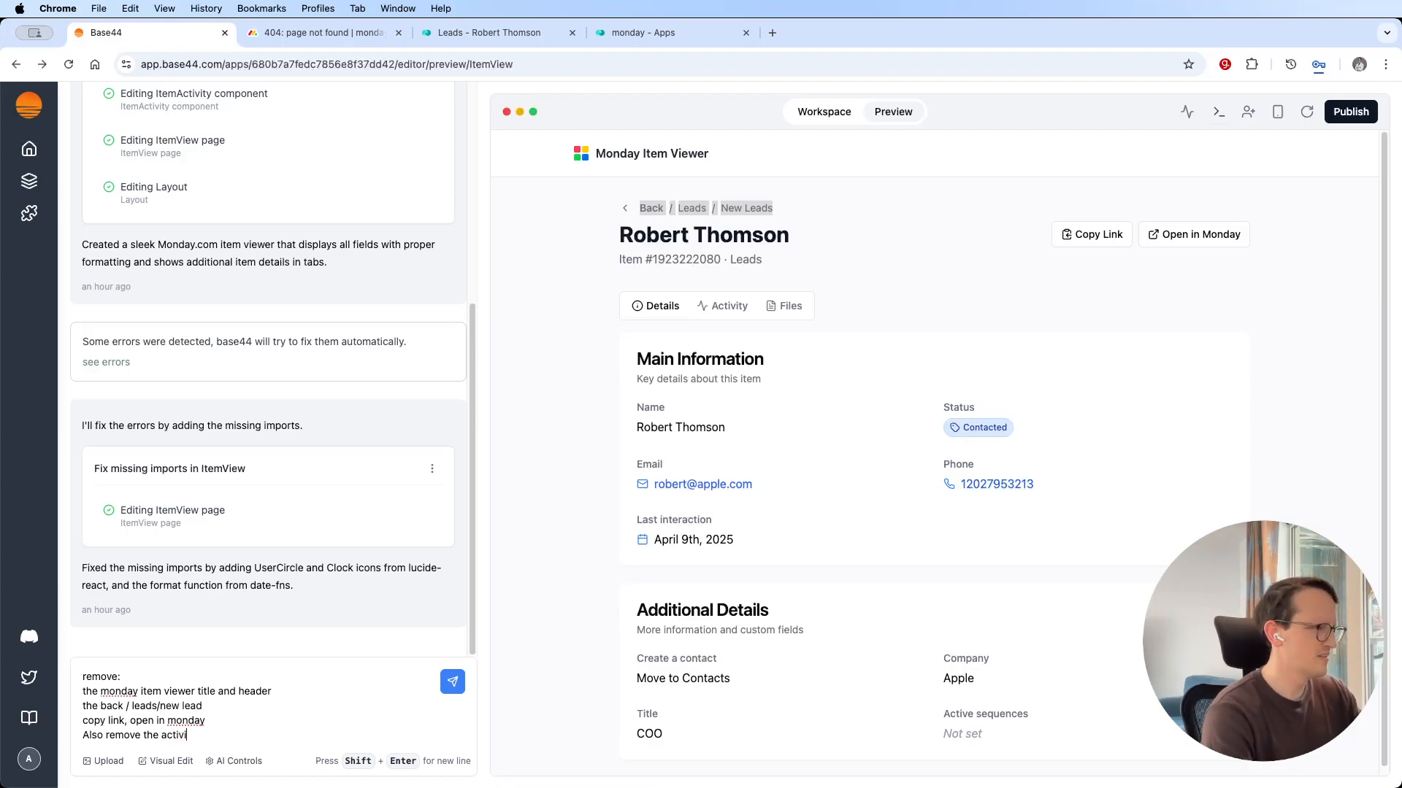
pyautogui.write('y and file')
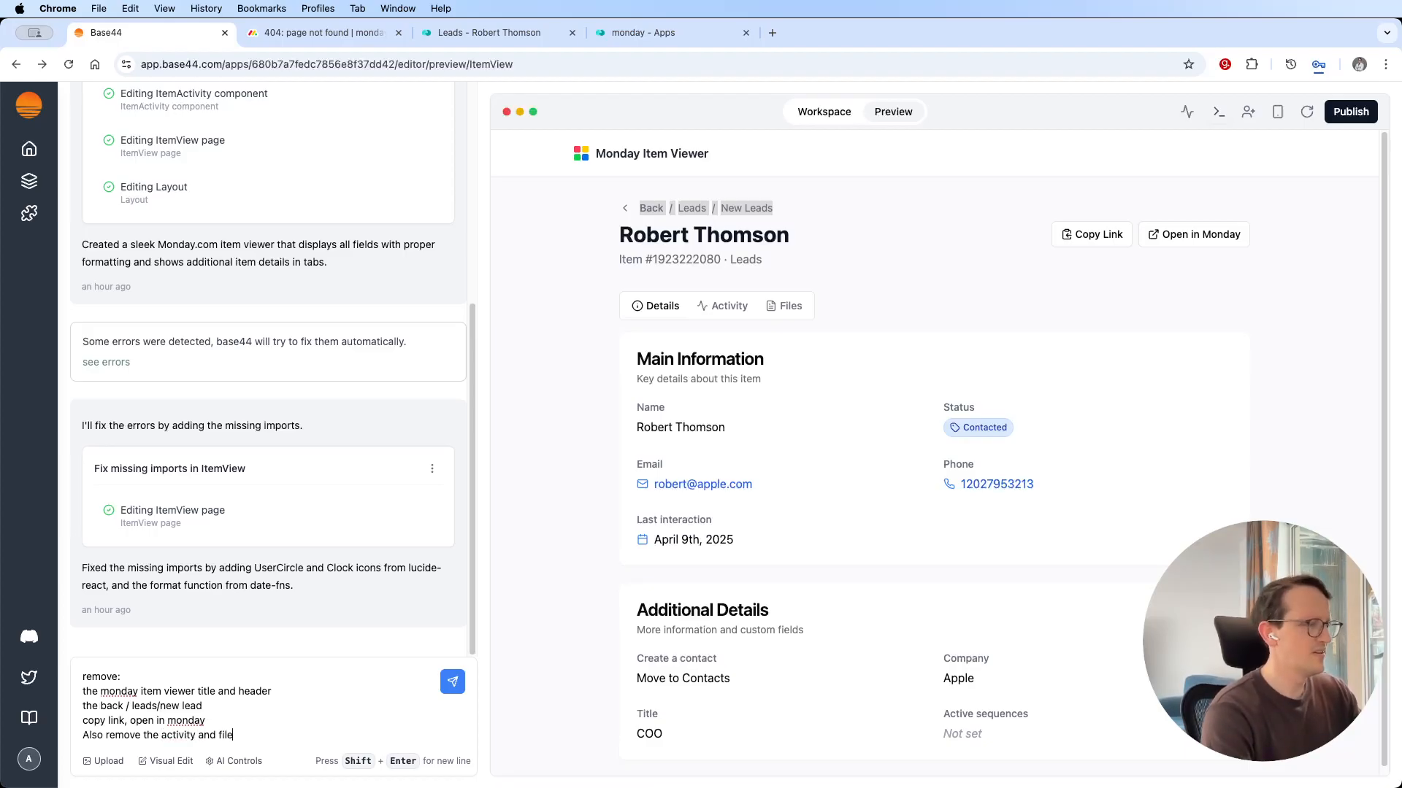
pyautogui.write('s tab')
pyautogui.press('BackSpace')
pyautogui.write('tab')
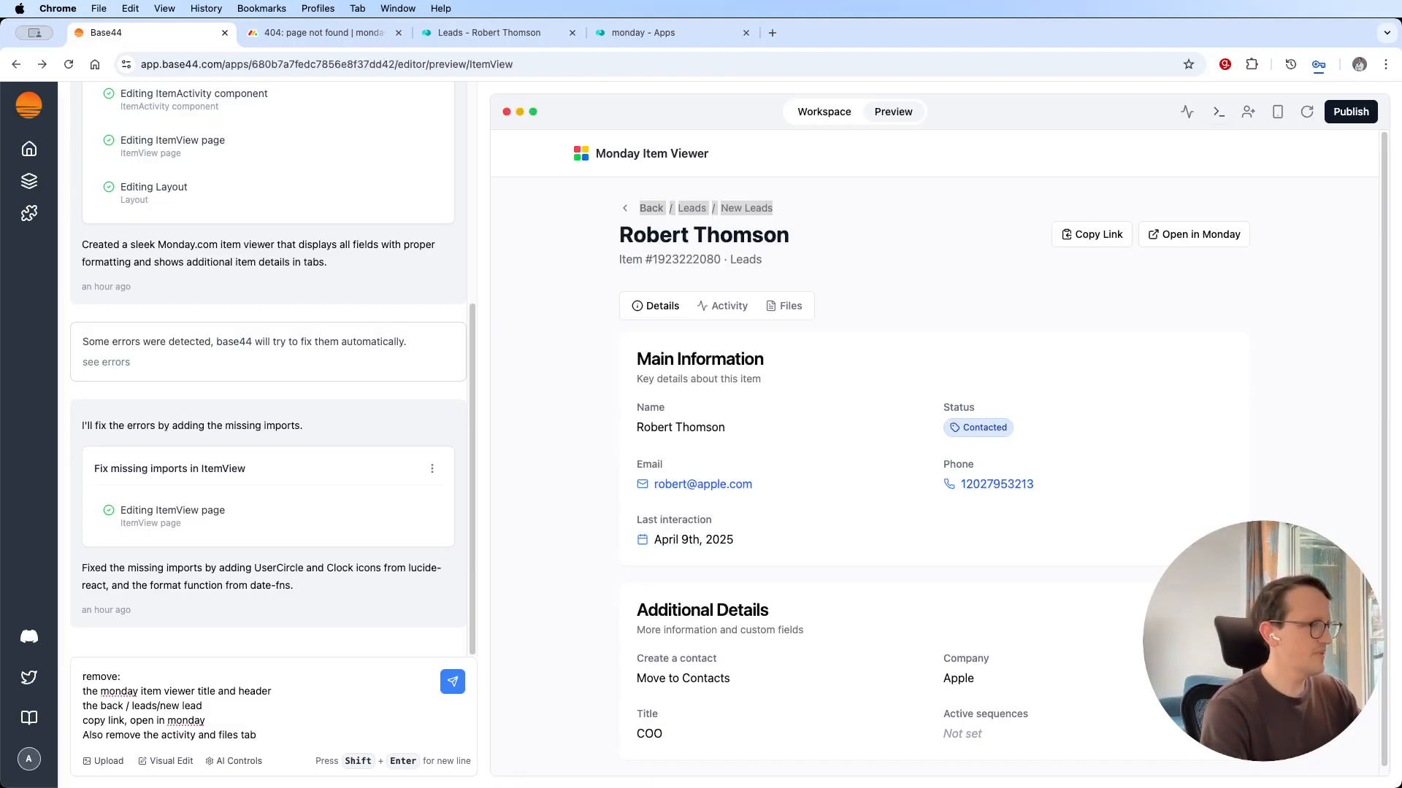
pyautogui.press('Return')
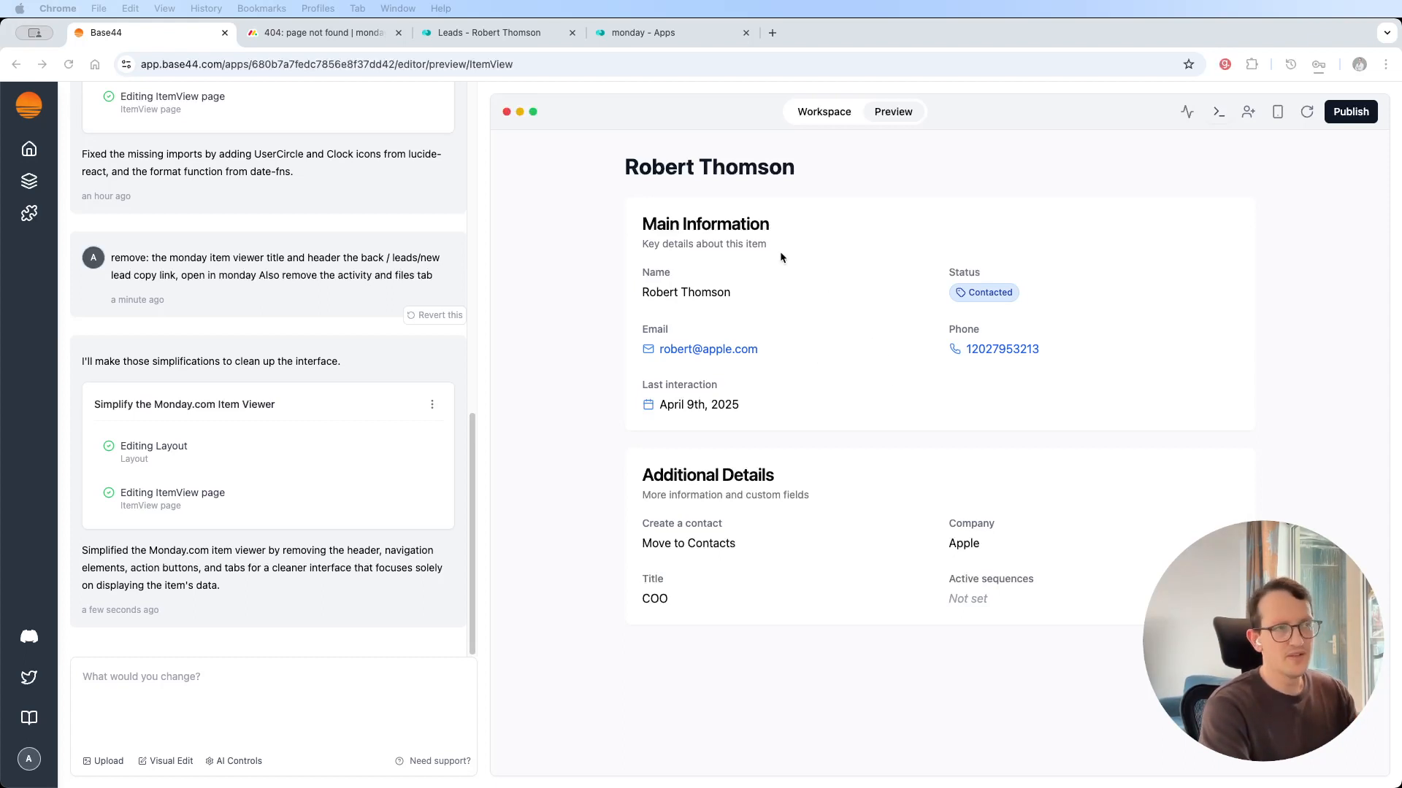
# Set the MondayLens app's visibility to Public (No Login) in its workspace overview.
pyautogui.click(820, 113)
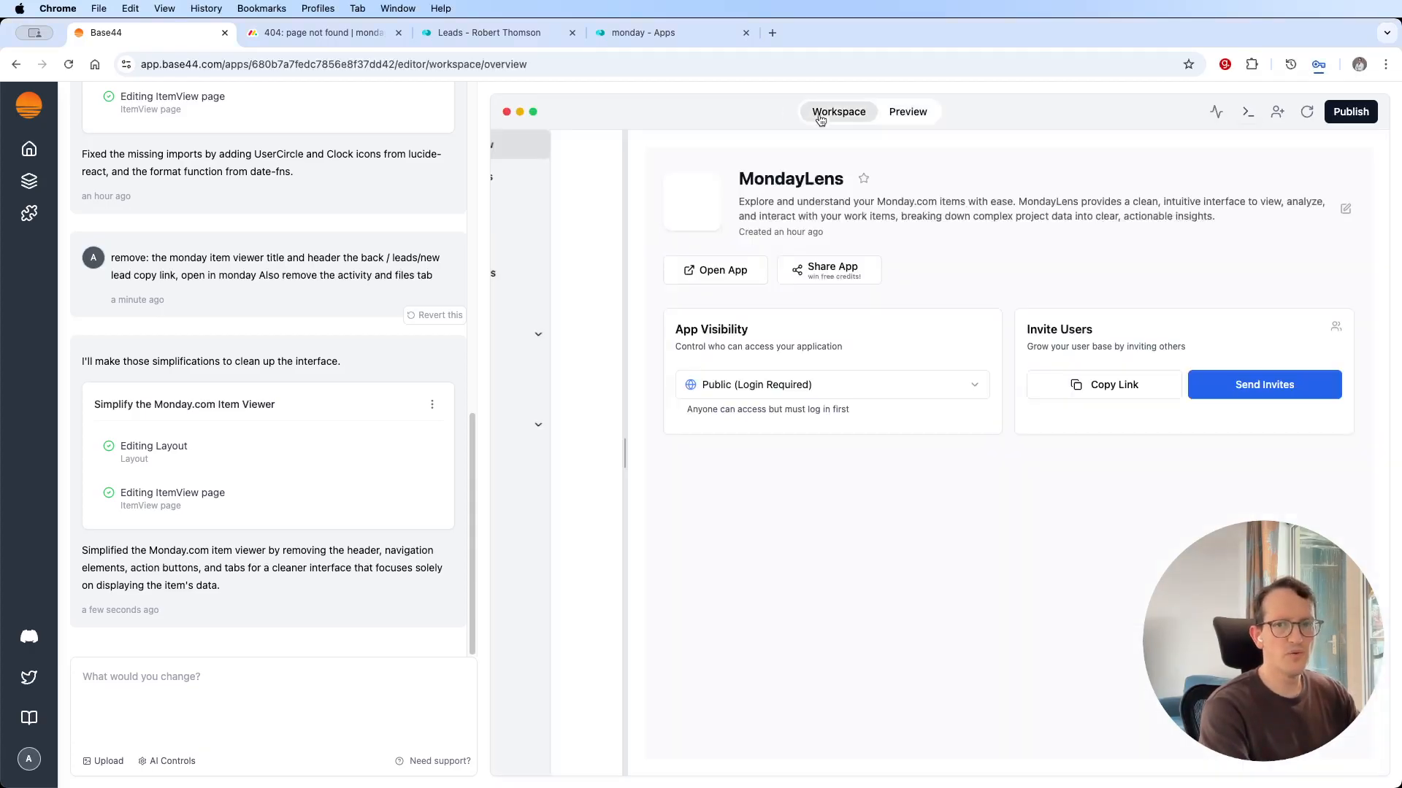
pyautogui.click(749, 391)
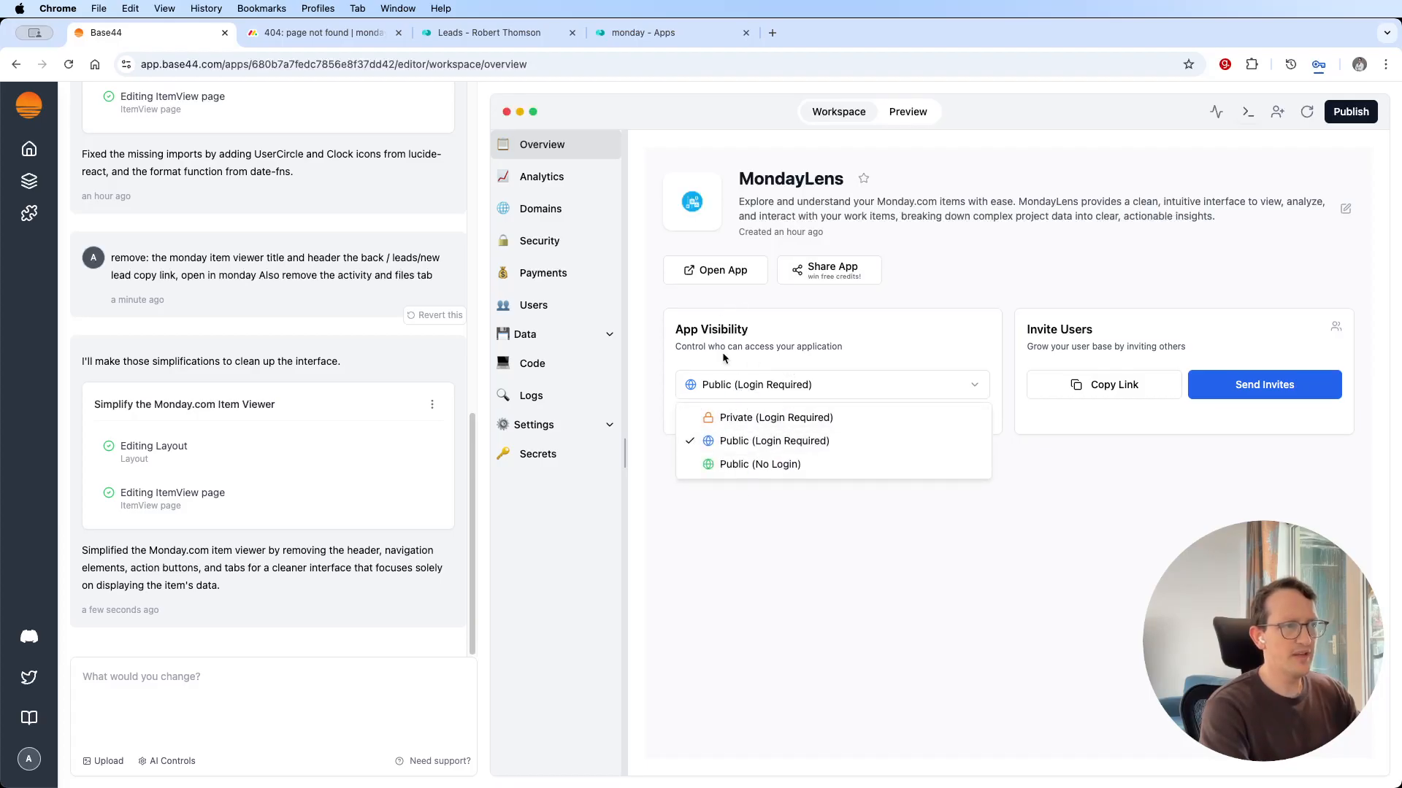
pyautogui.click(752, 465)
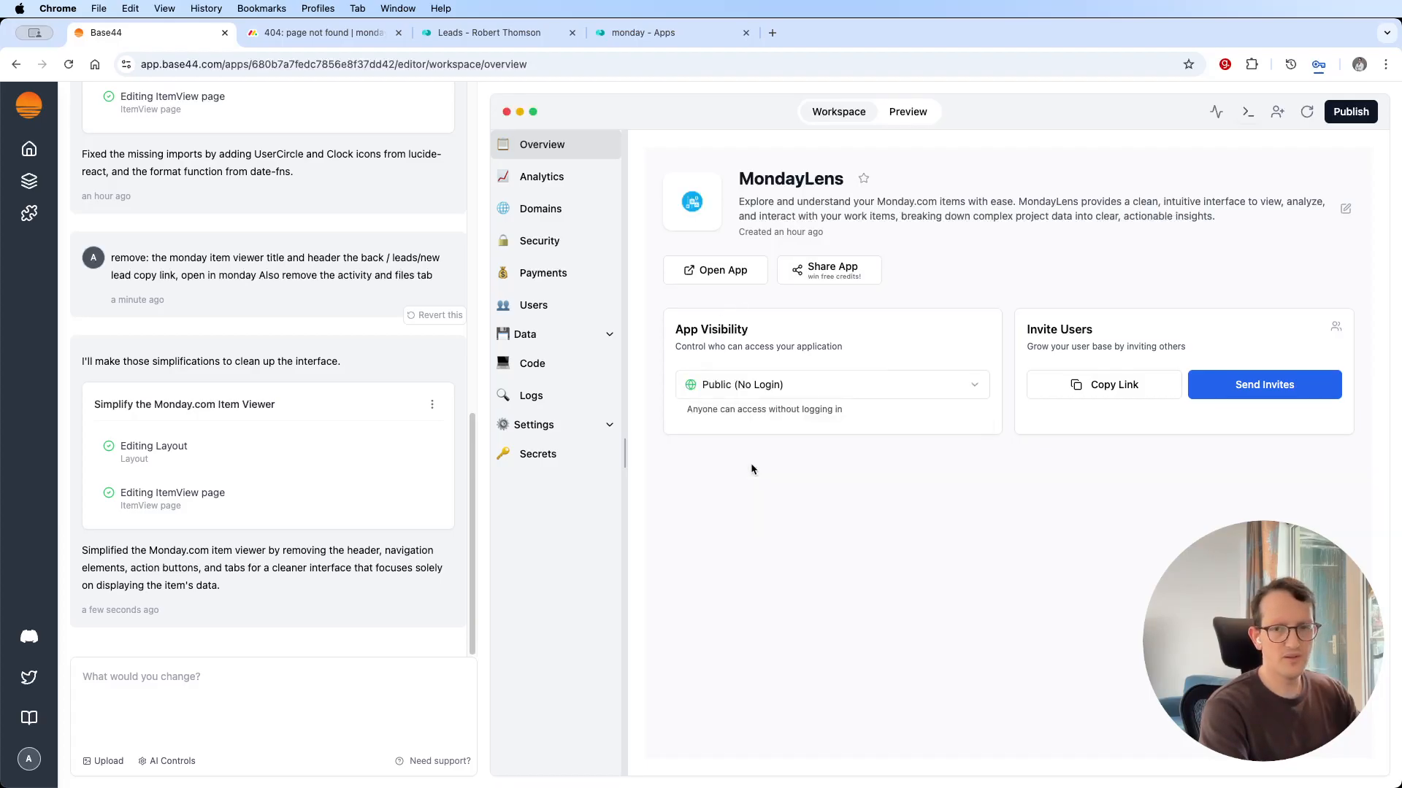
# Publish the MondayLens app and copy the URL of the published version.
pyautogui.click(1358, 113)
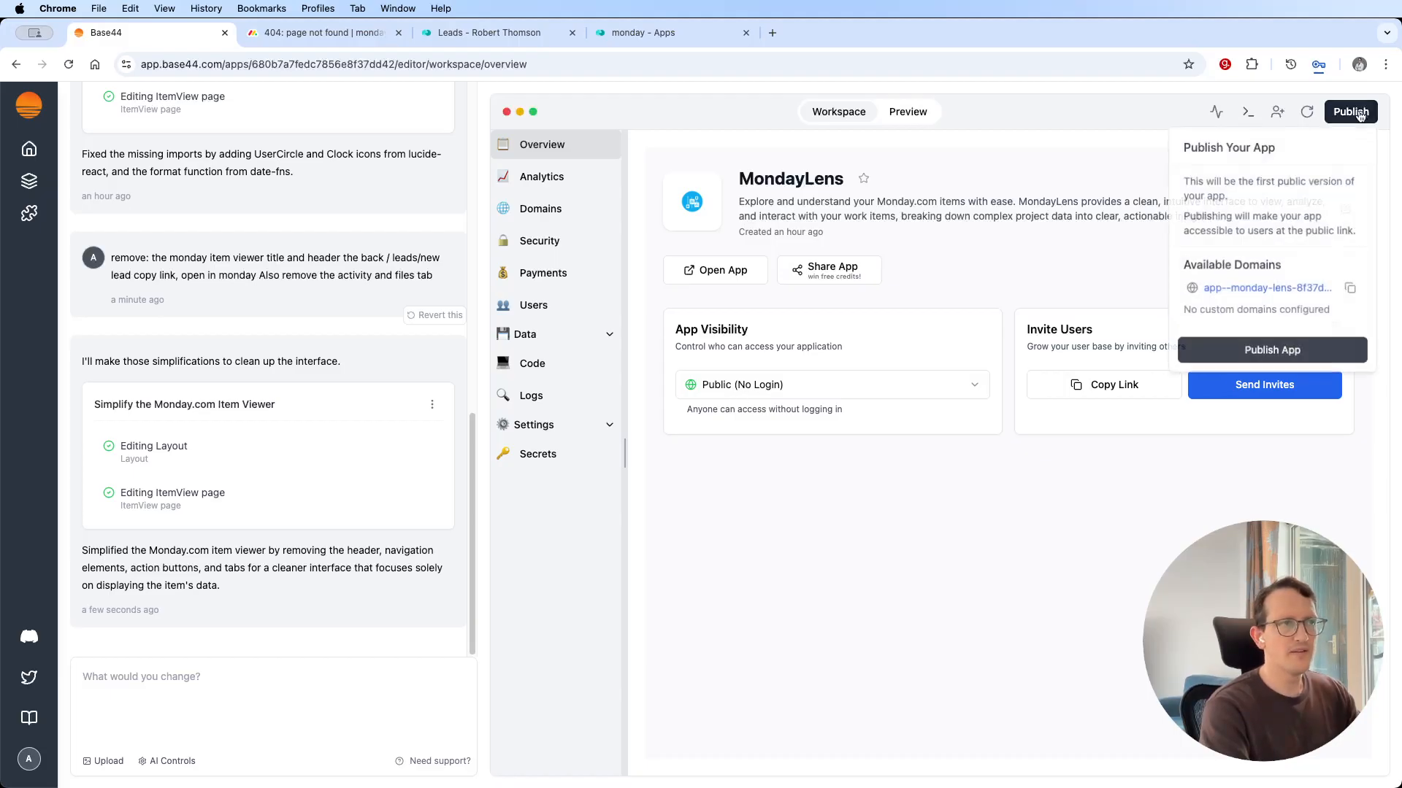
pyautogui.click(1278, 352)
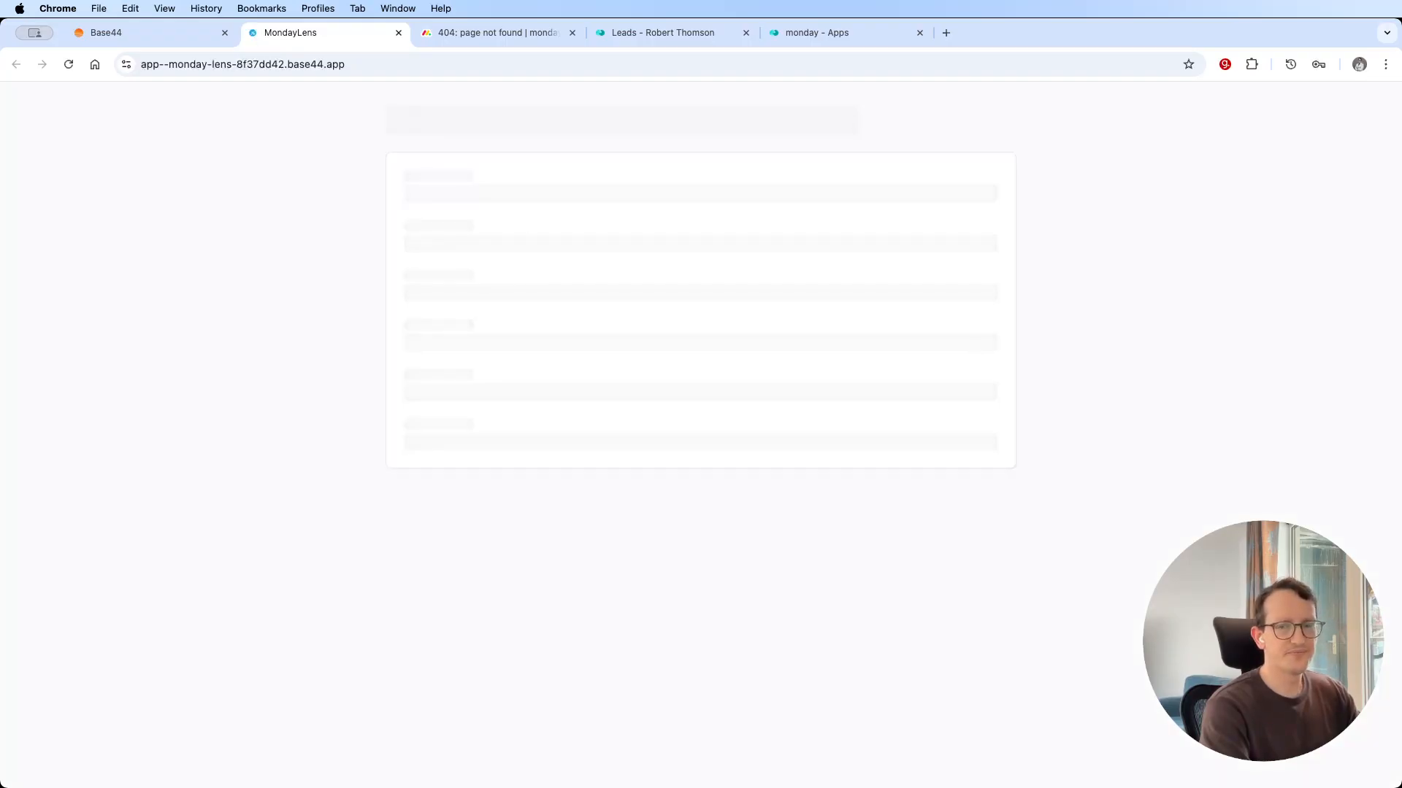
pyautogui.click(438, 65)
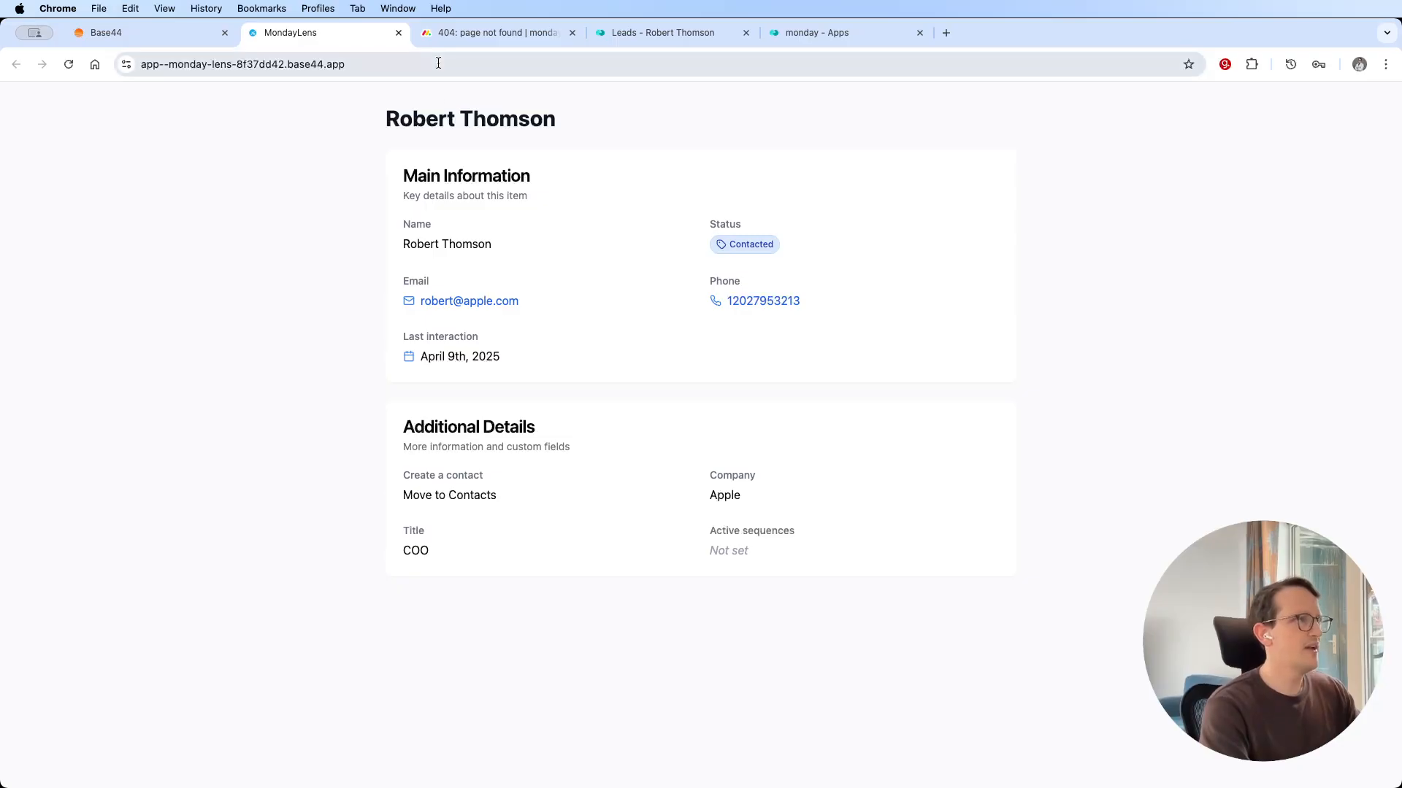
pyautogui.press('super+c')
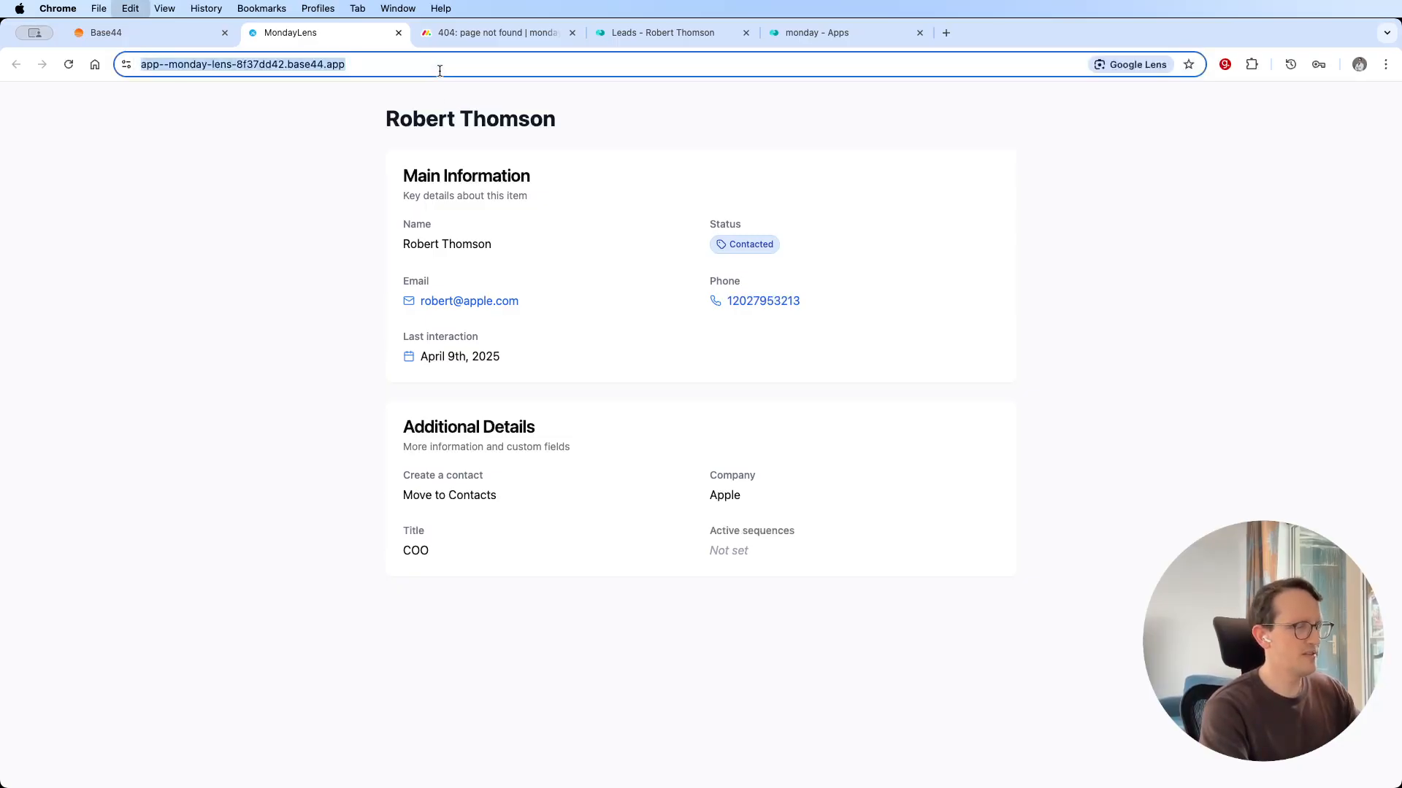
pyautogui.click(839, 140)
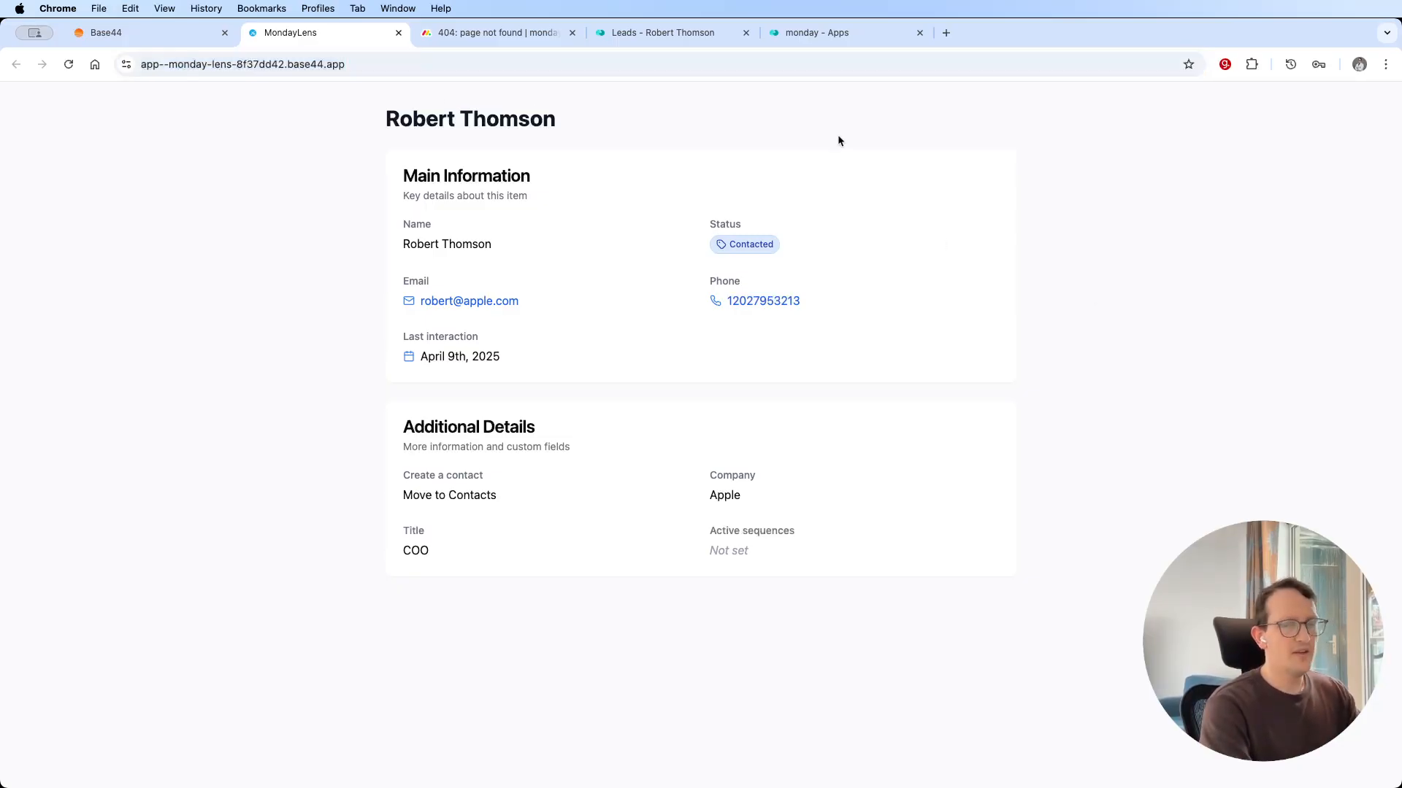
# Switch to monday.com, close the open lead, go to the Developer Center and create a new app.
pyautogui.click(643, 34)
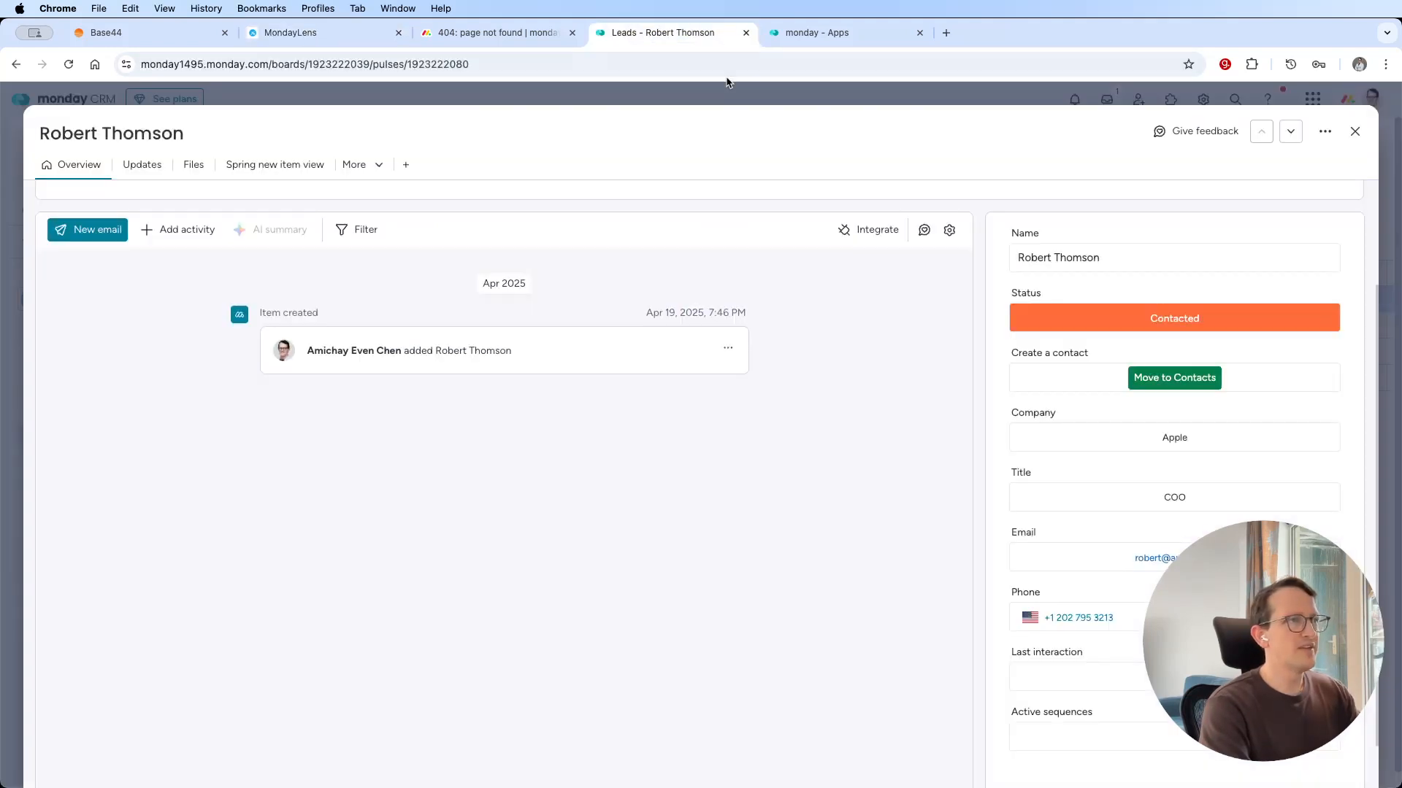
pyautogui.click(1354, 132)
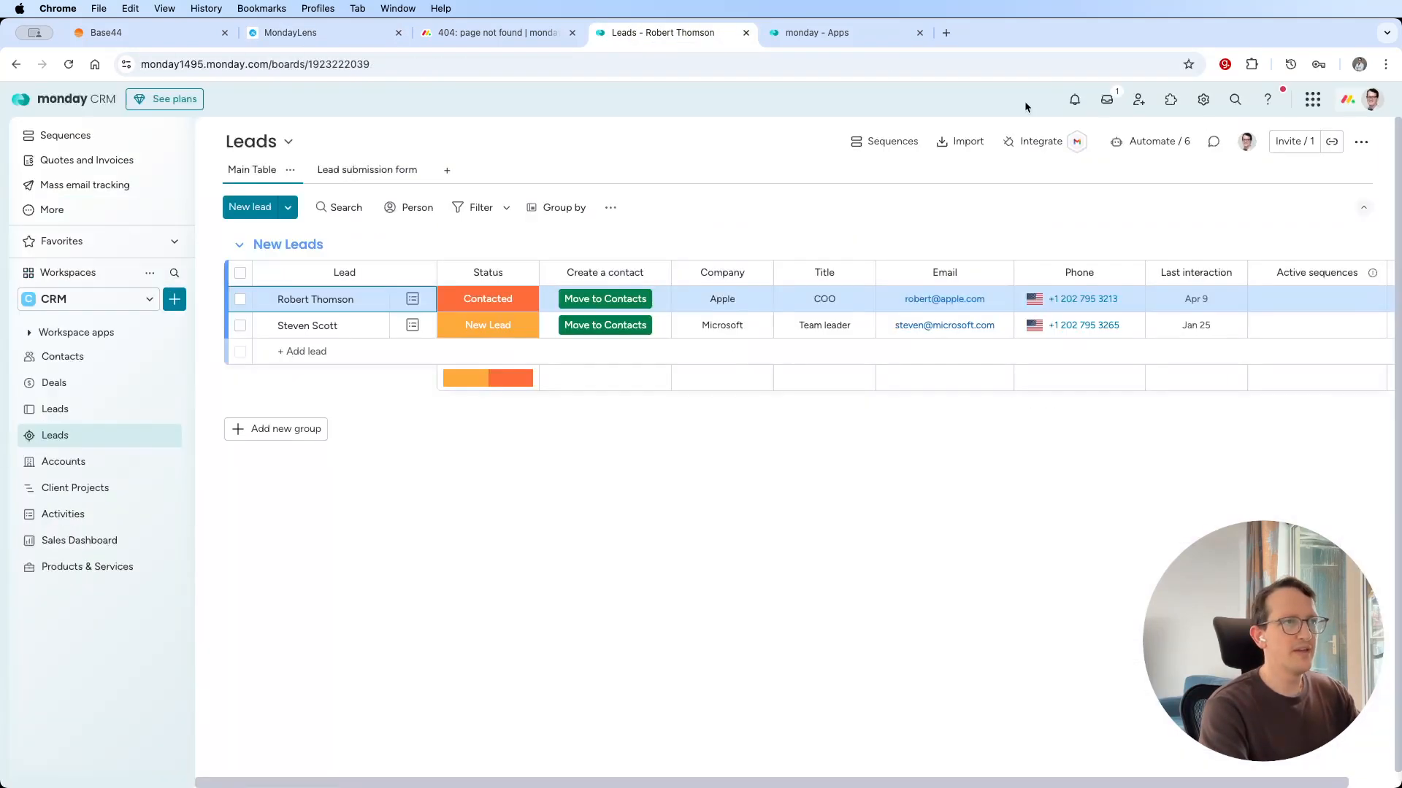
pyautogui.click(1370, 101)
pyautogui.click(1128, 294)
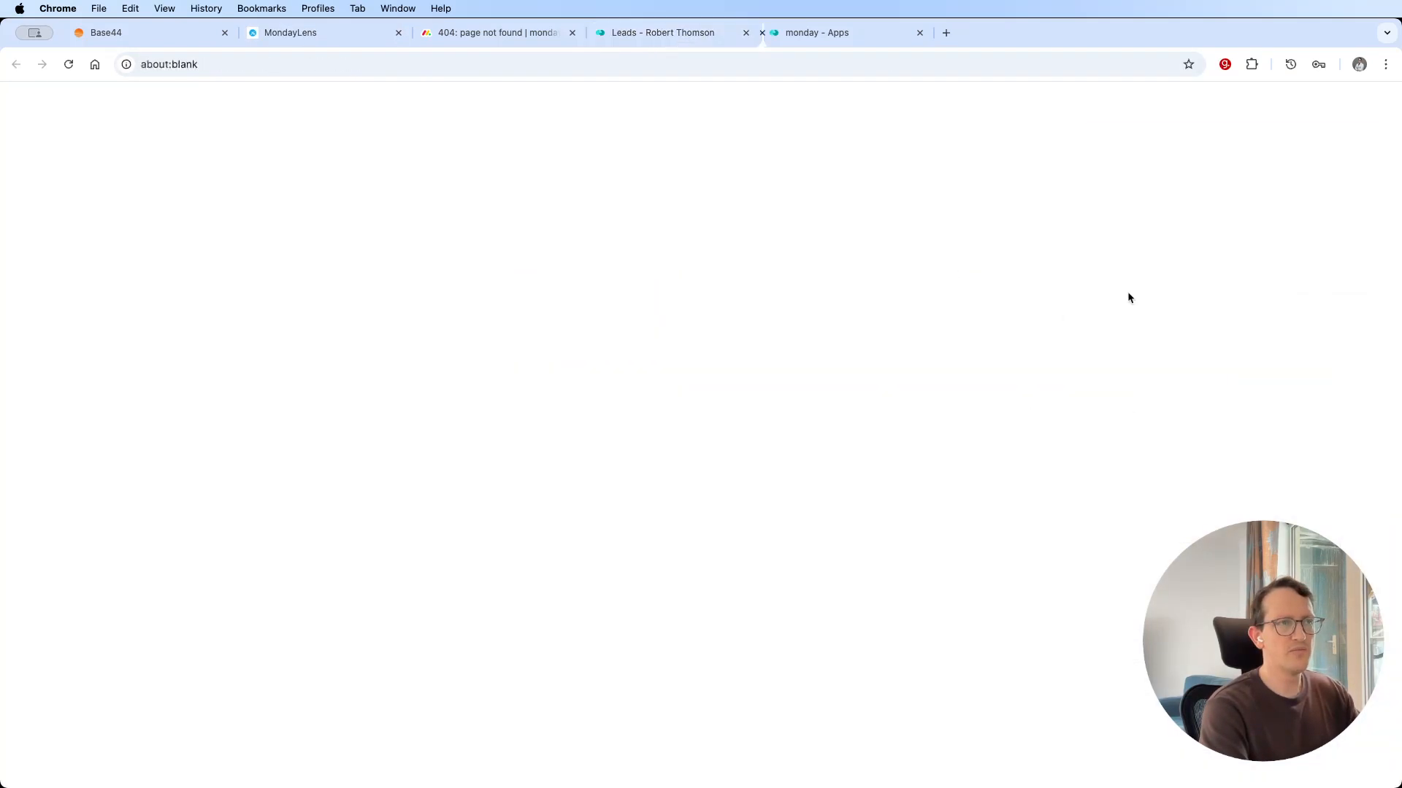
pyautogui.click(1093, 33)
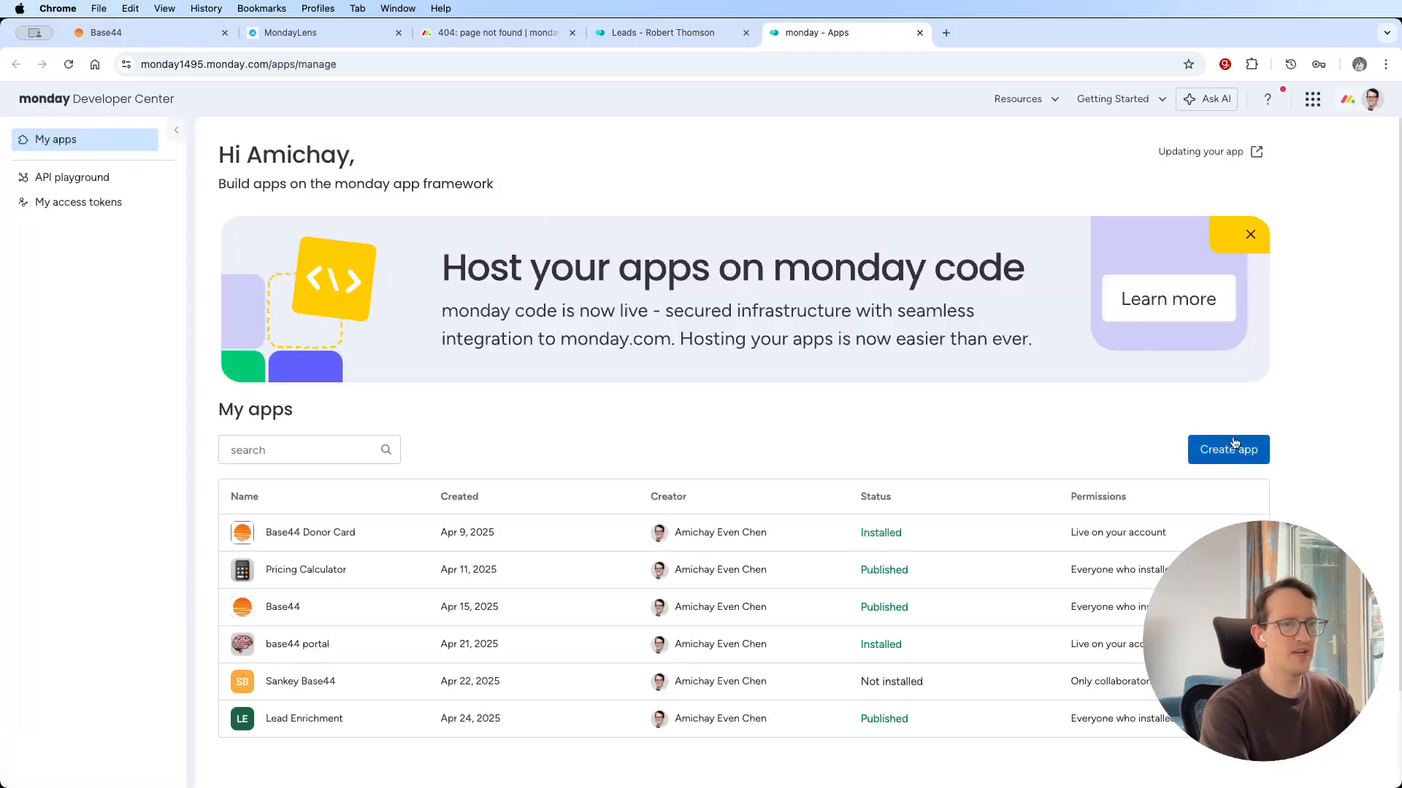
pyautogui.click(1232, 451)
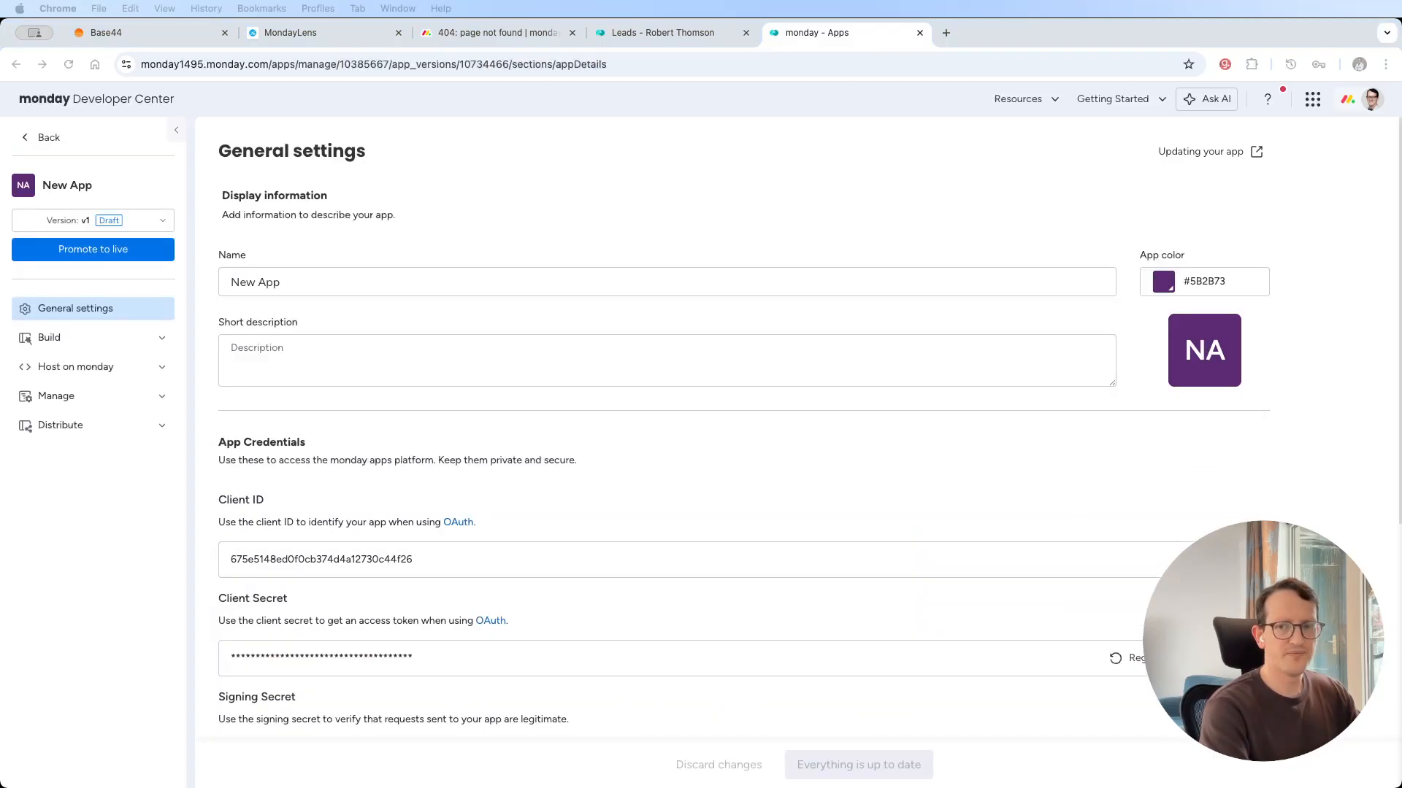
# Rename the new app as "Lead demo" and save its general settings.
pyautogui.tripleClick(261, 280)
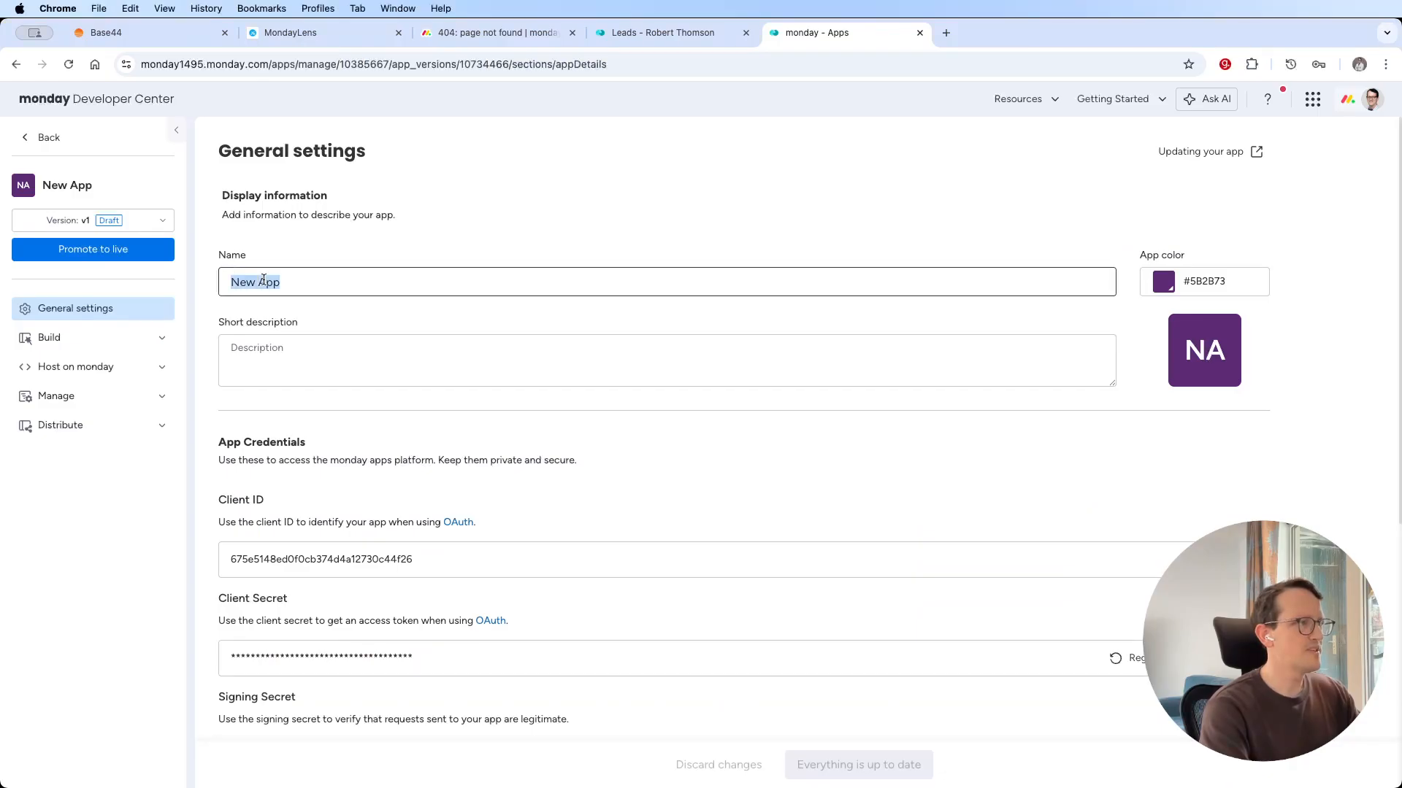
pyautogui.write('L')
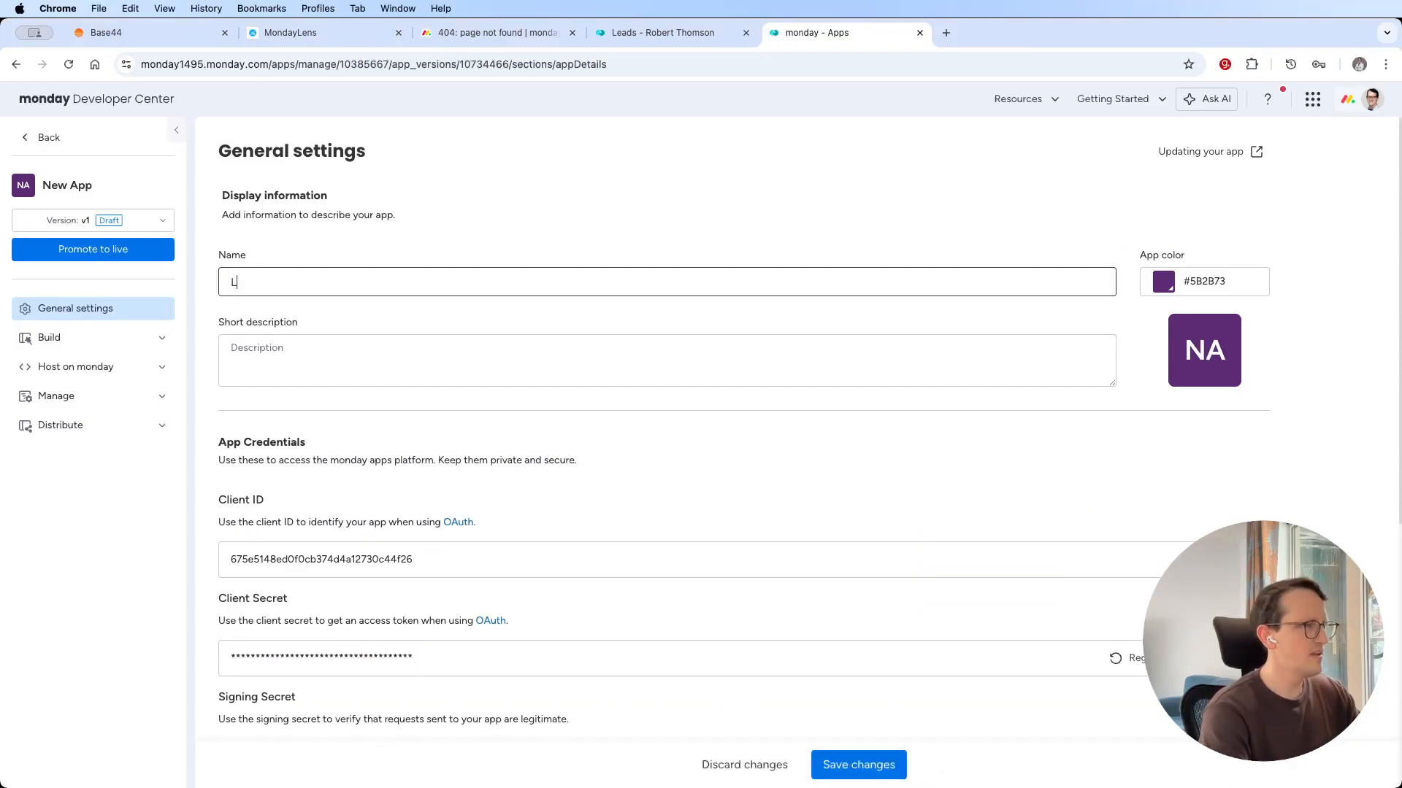
pyautogui.write('ead demo')
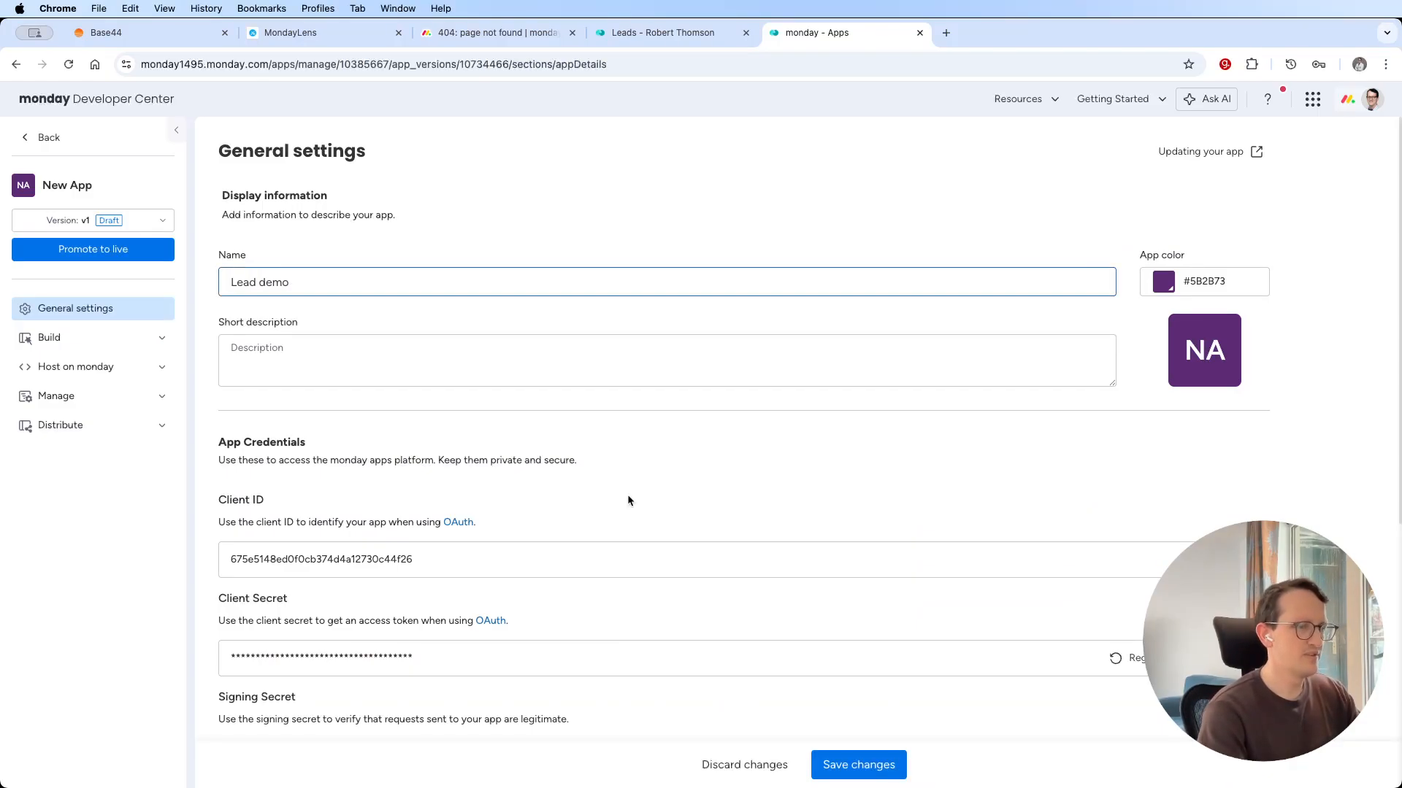
pyautogui.click(880, 773)
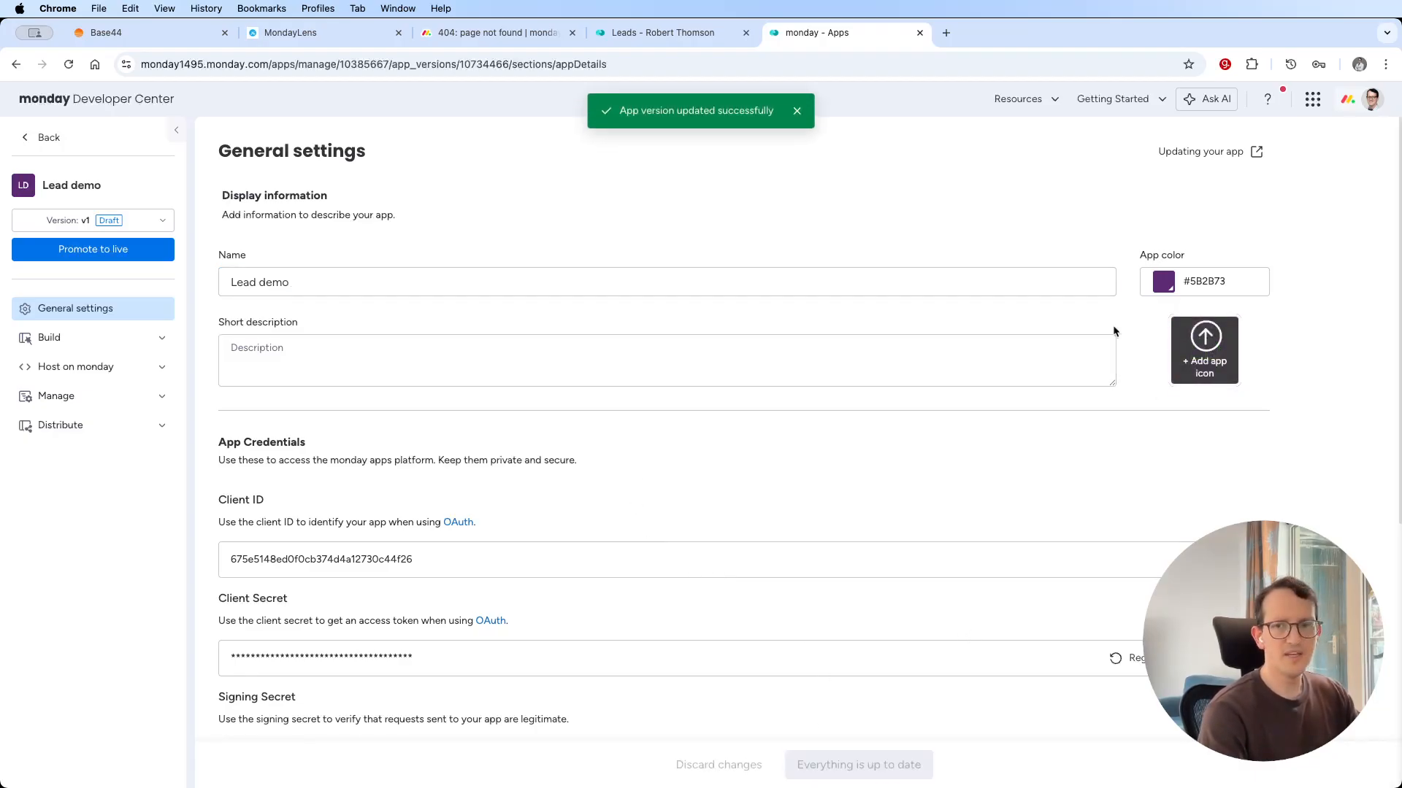
# Create an Item View feature for the Lead demo app, starting from scratch.
pyautogui.click(135, 340)
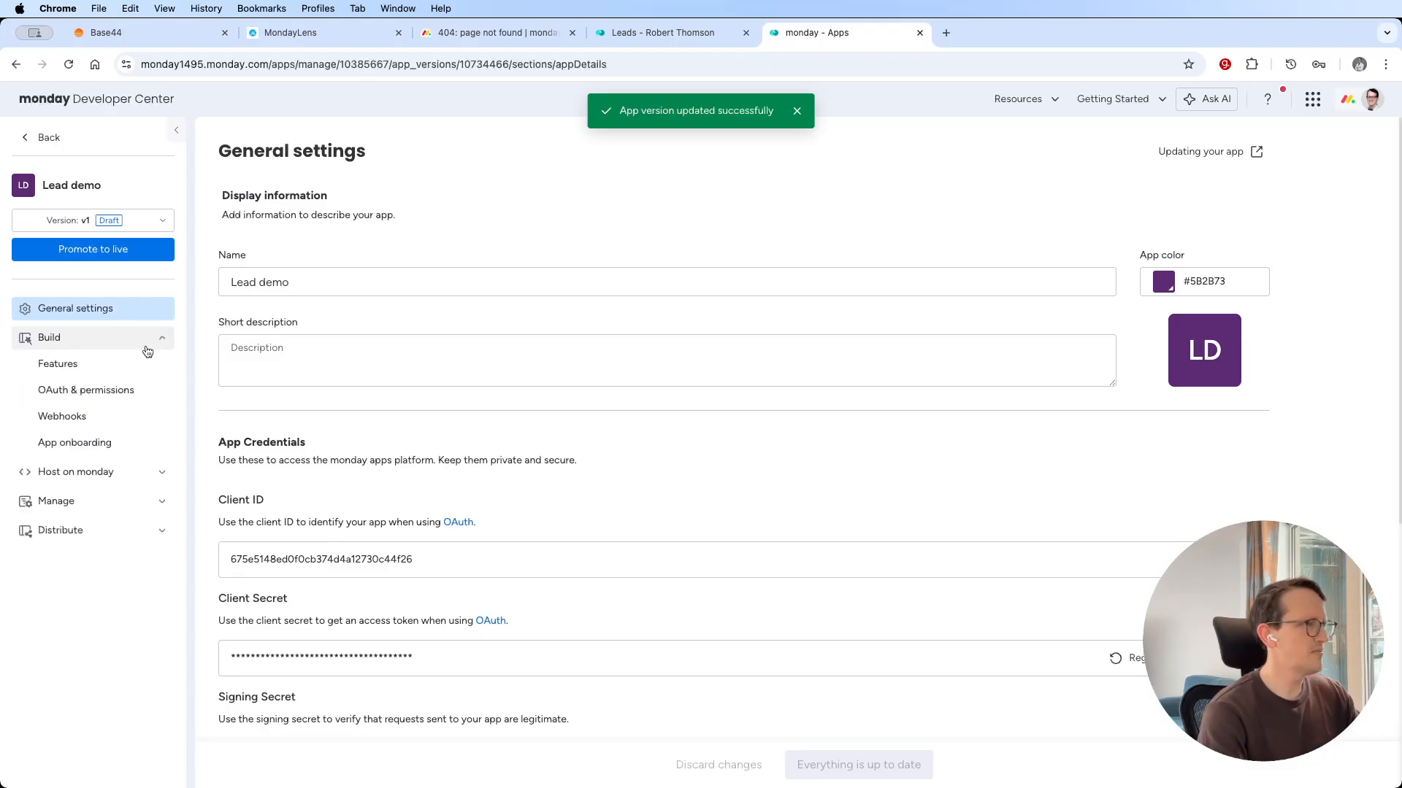
pyautogui.click(96, 366)
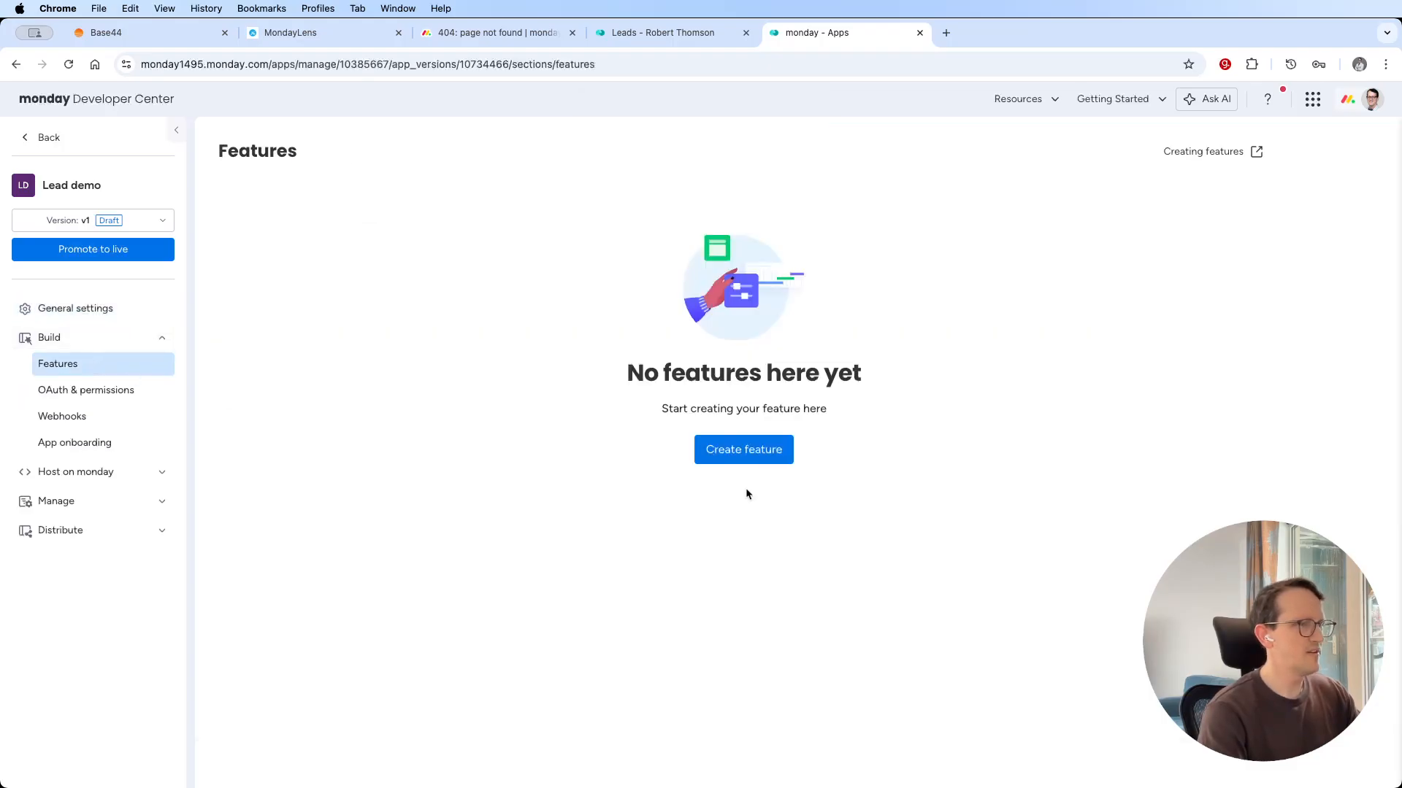
pyautogui.click(747, 451)
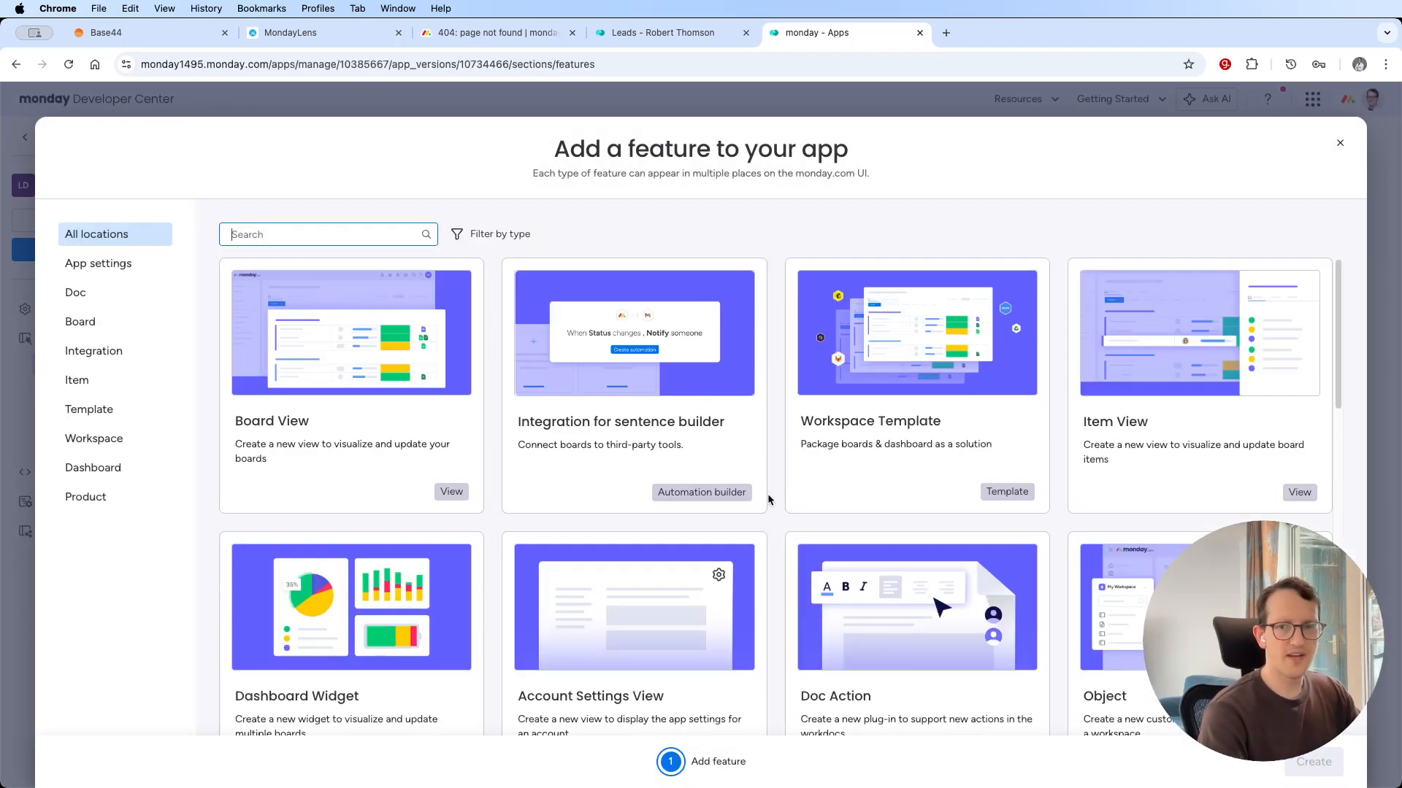
pyautogui.click(350, 236)
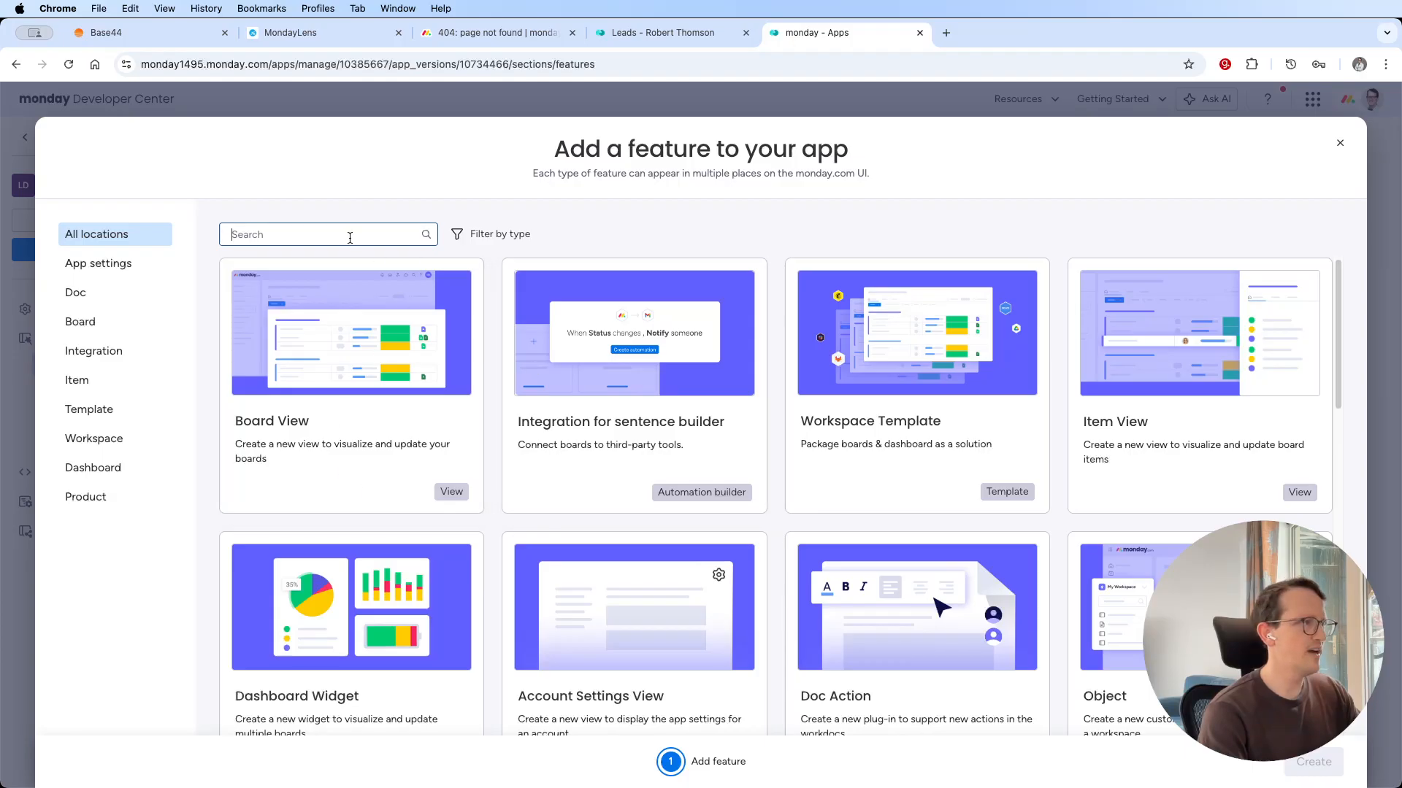
pyautogui.click(1149, 451)
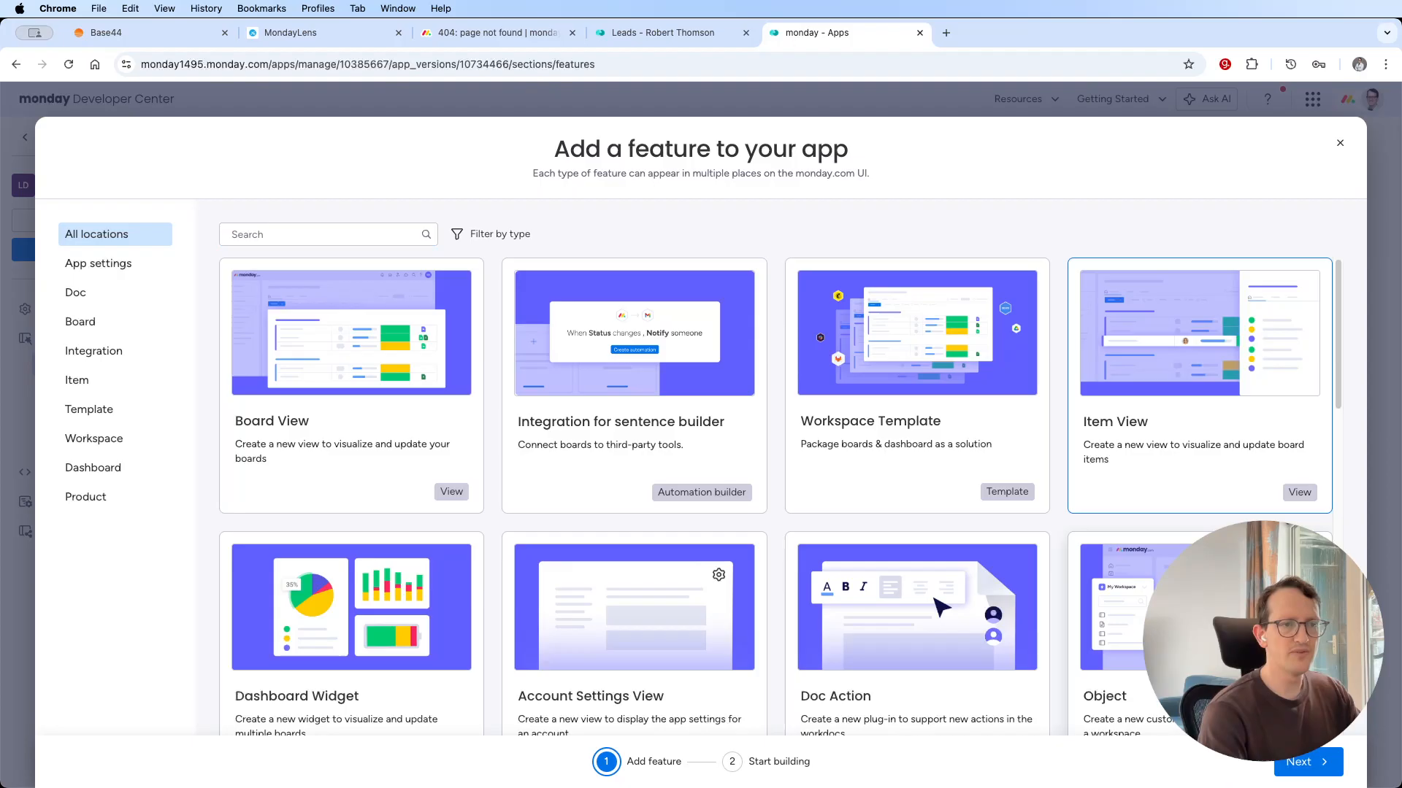
pyautogui.click(1312, 765)
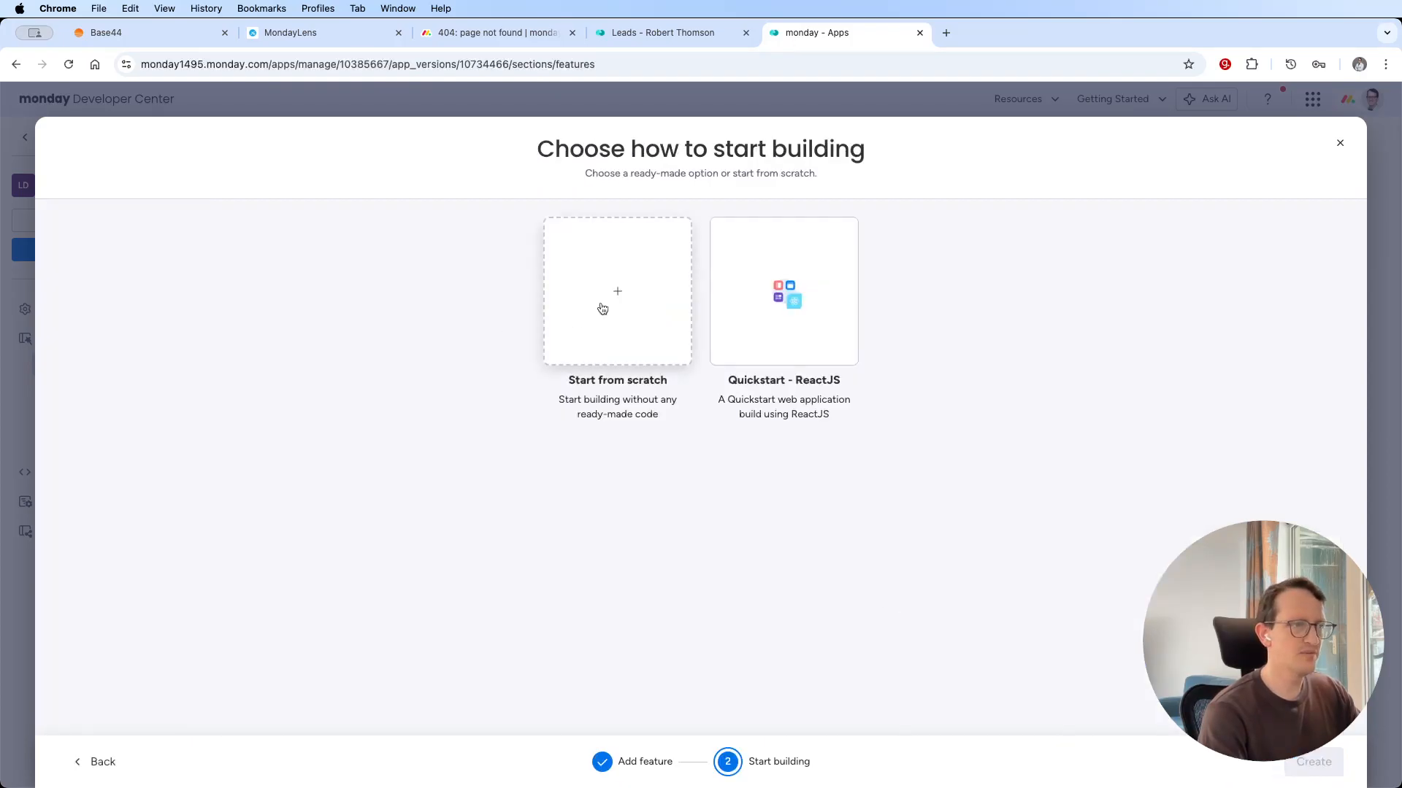
pyautogui.click(601, 306)
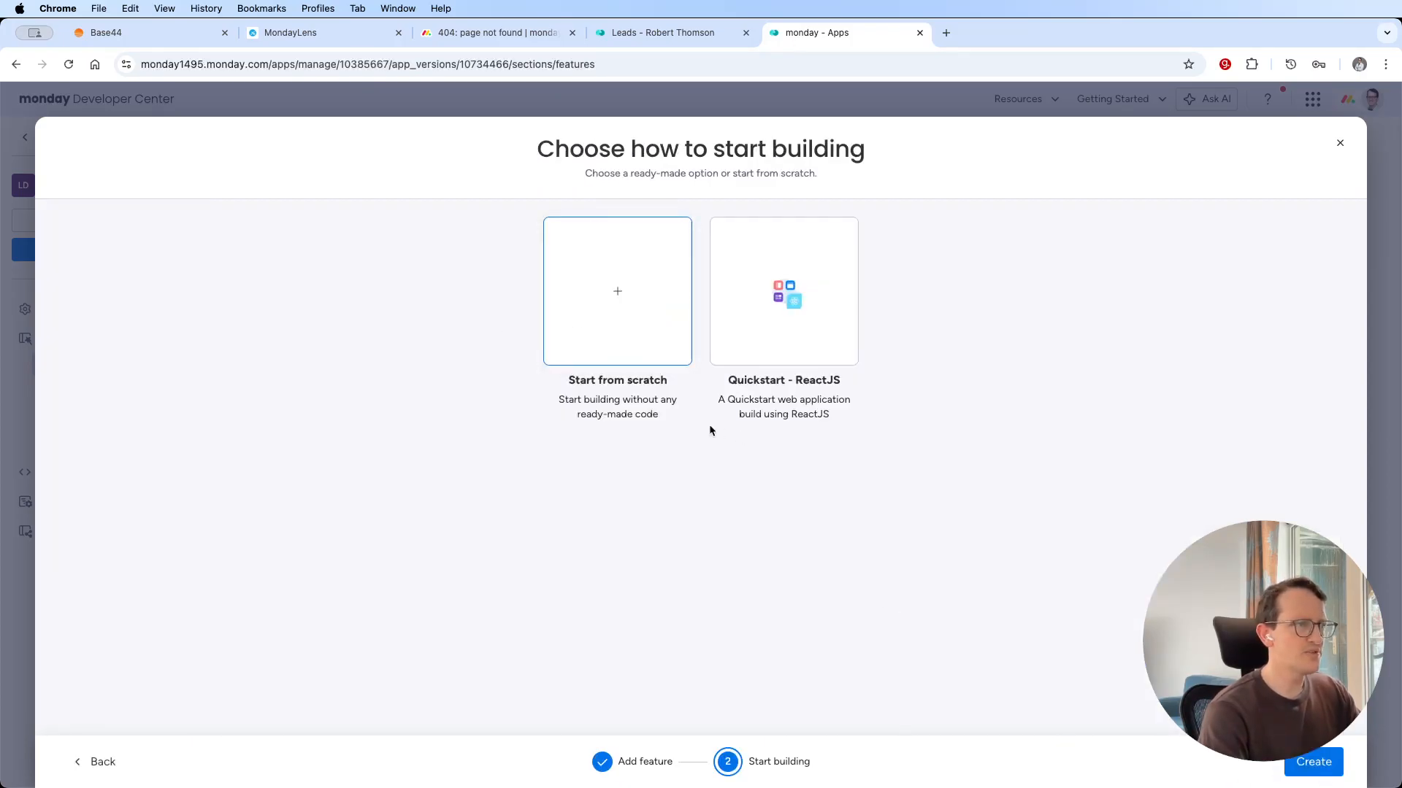
pyautogui.click(1287, 763)
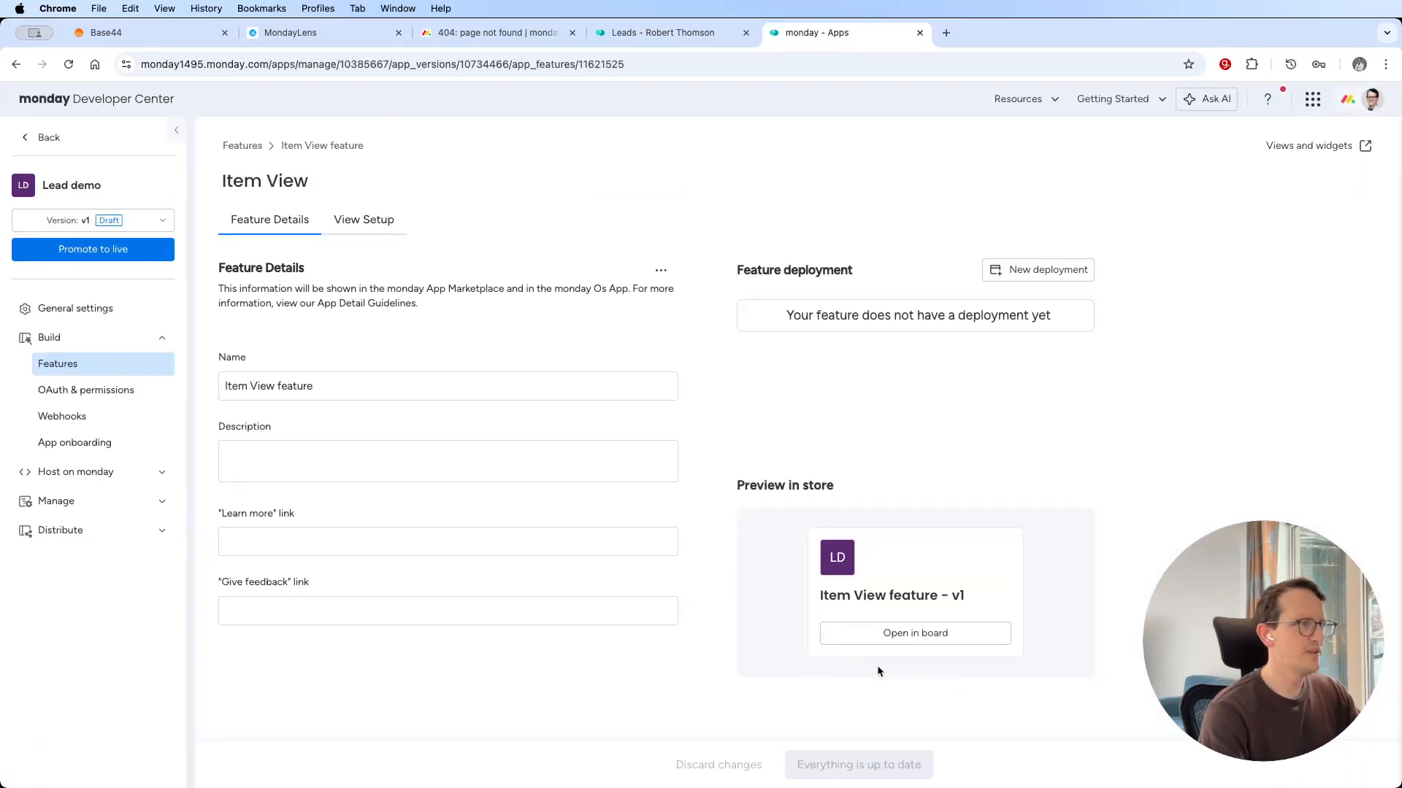
# Rename the item view feature as "Lead demo" and save the changes.
pyautogui.click(298, 394)
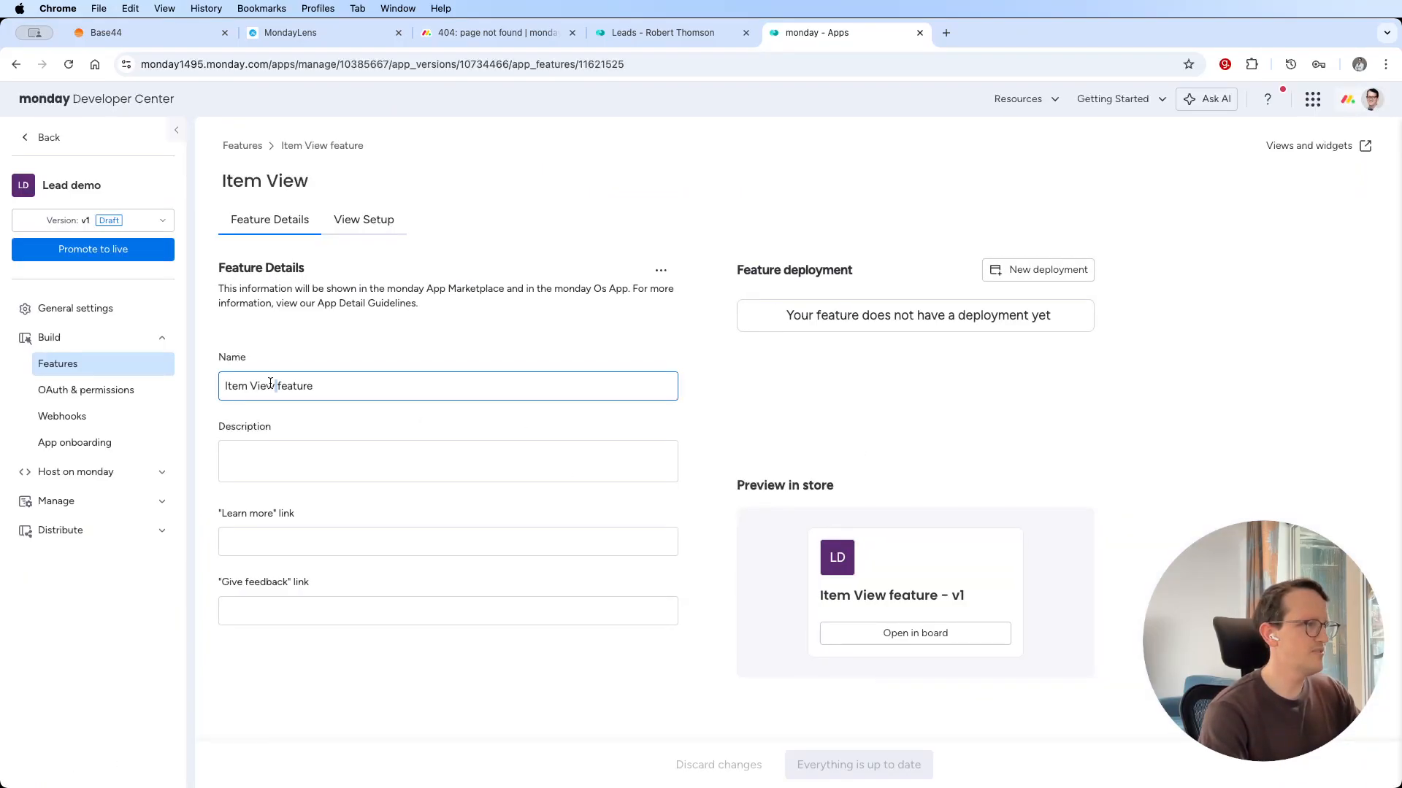
pyautogui.press('super+a')
pyautogui.write('Lead ')
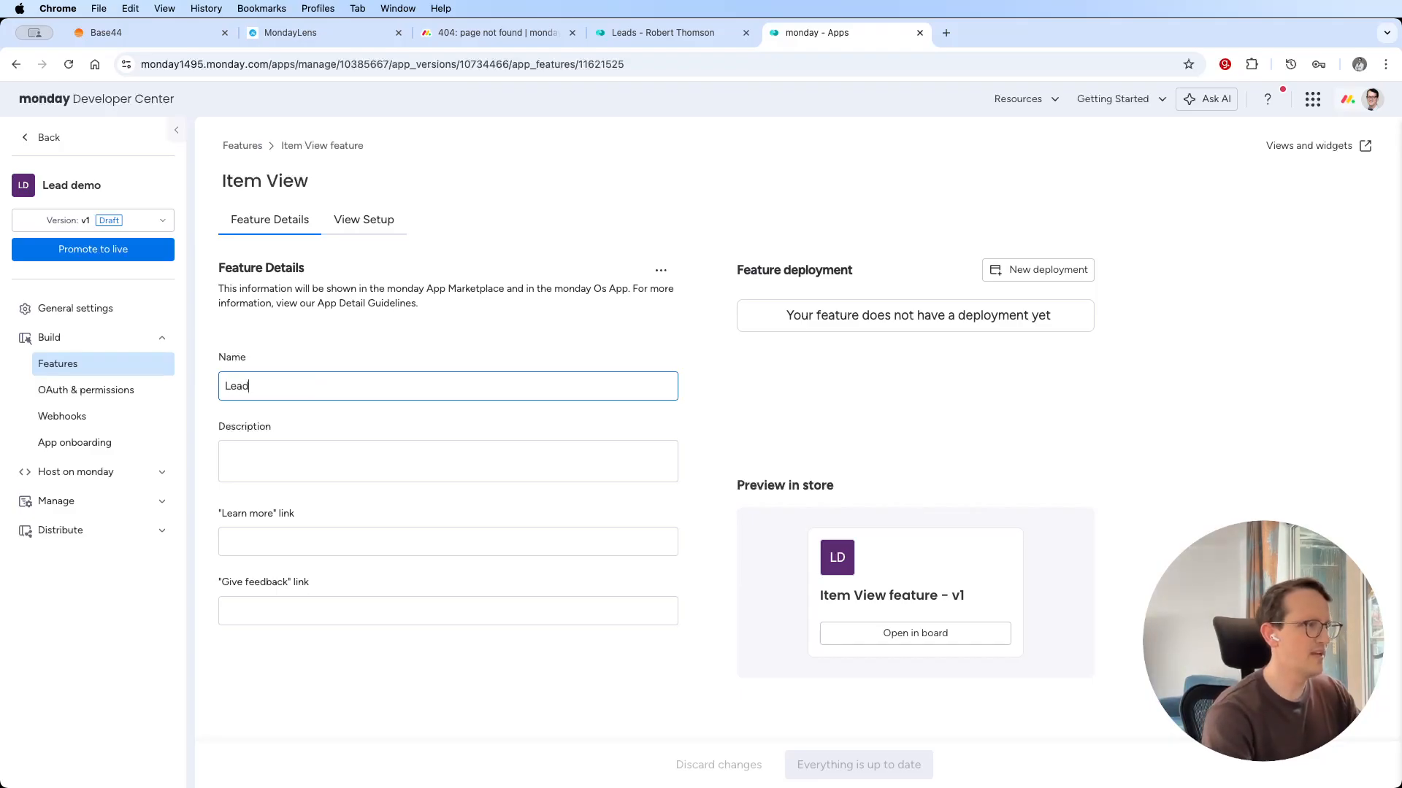
pyautogui.write('demo')
pyautogui.press('BackSpace')
pyautogui.press('BackSpace')
pyautogui.write('emo')
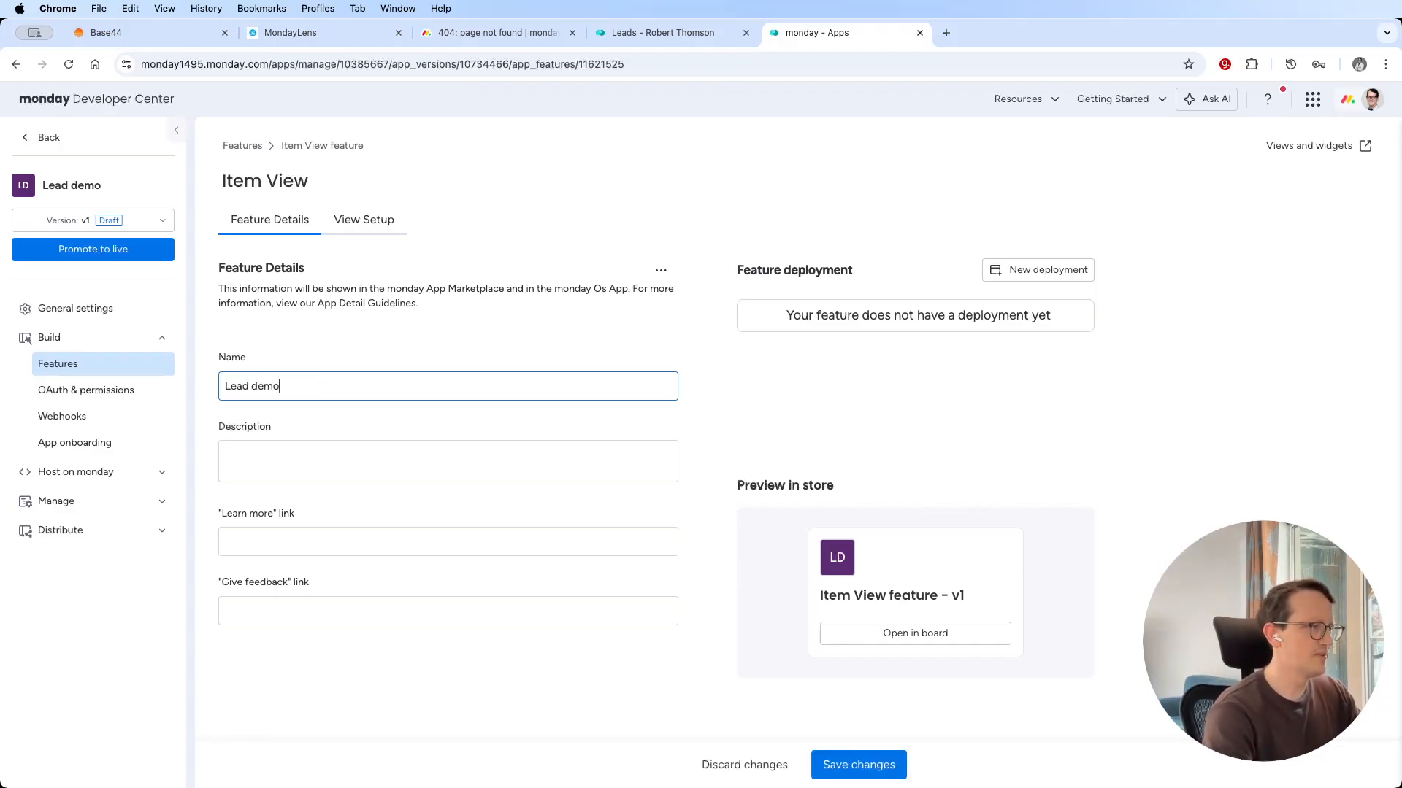
pyautogui.click(900, 764)
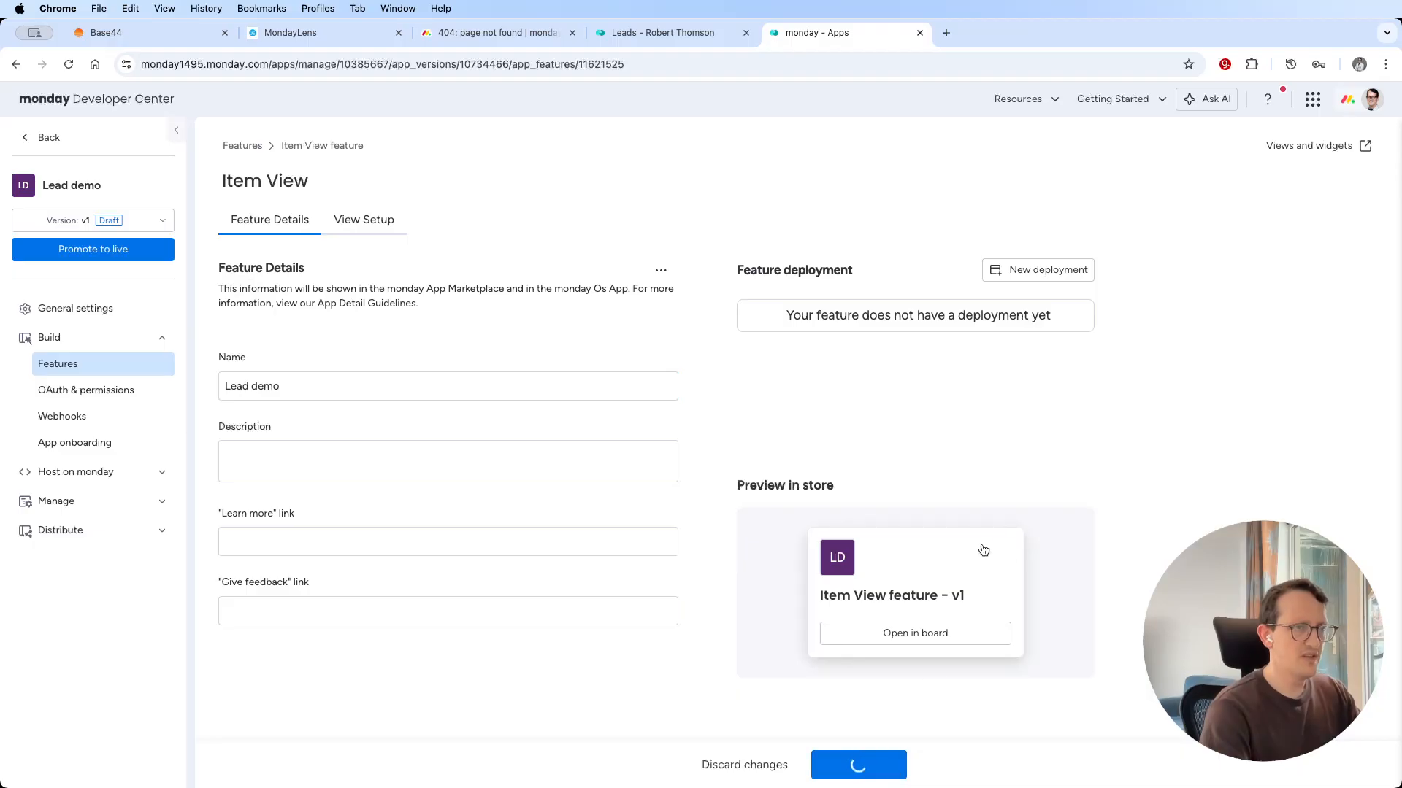
pyautogui.click(1057, 270)
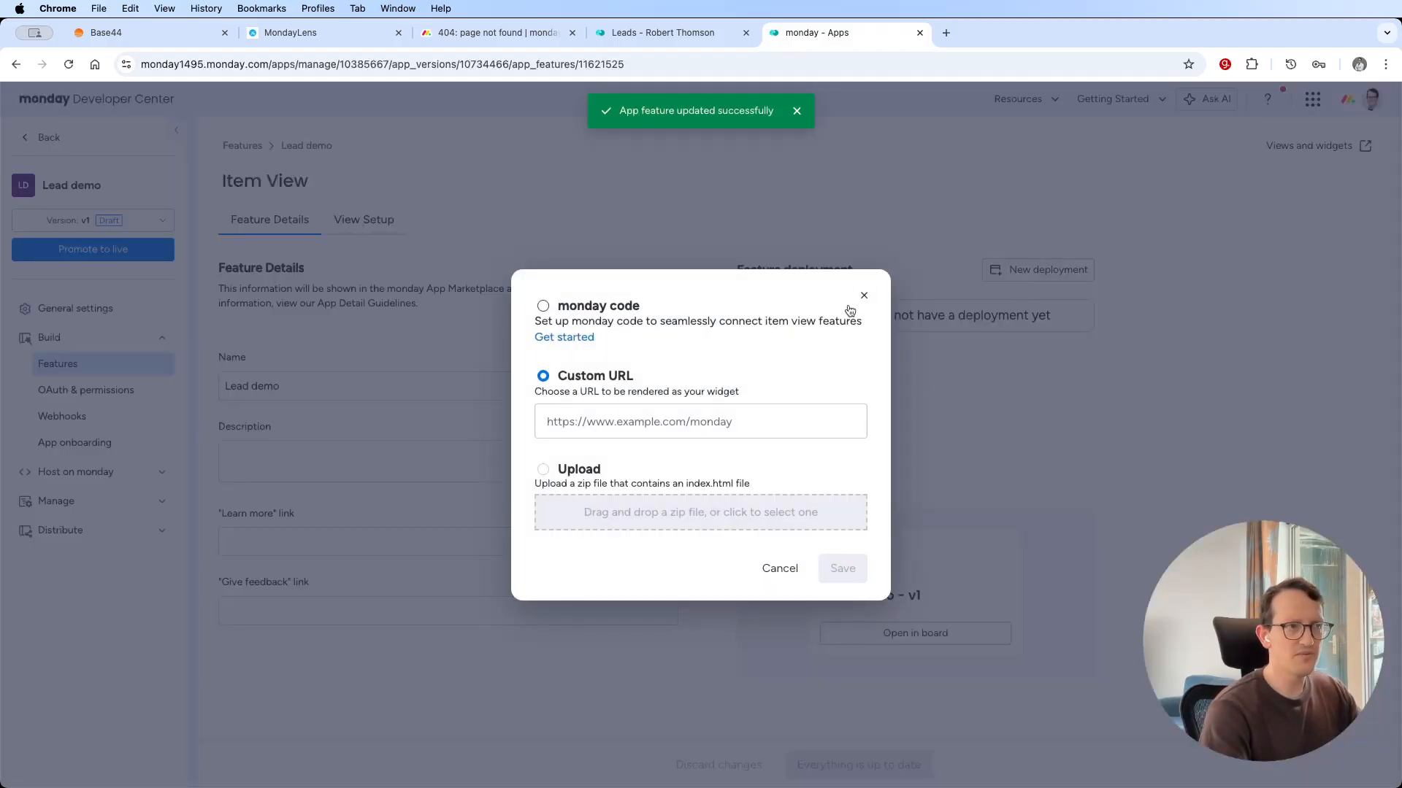
pyautogui.click(864, 294)
pyautogui.click(1069, 275)
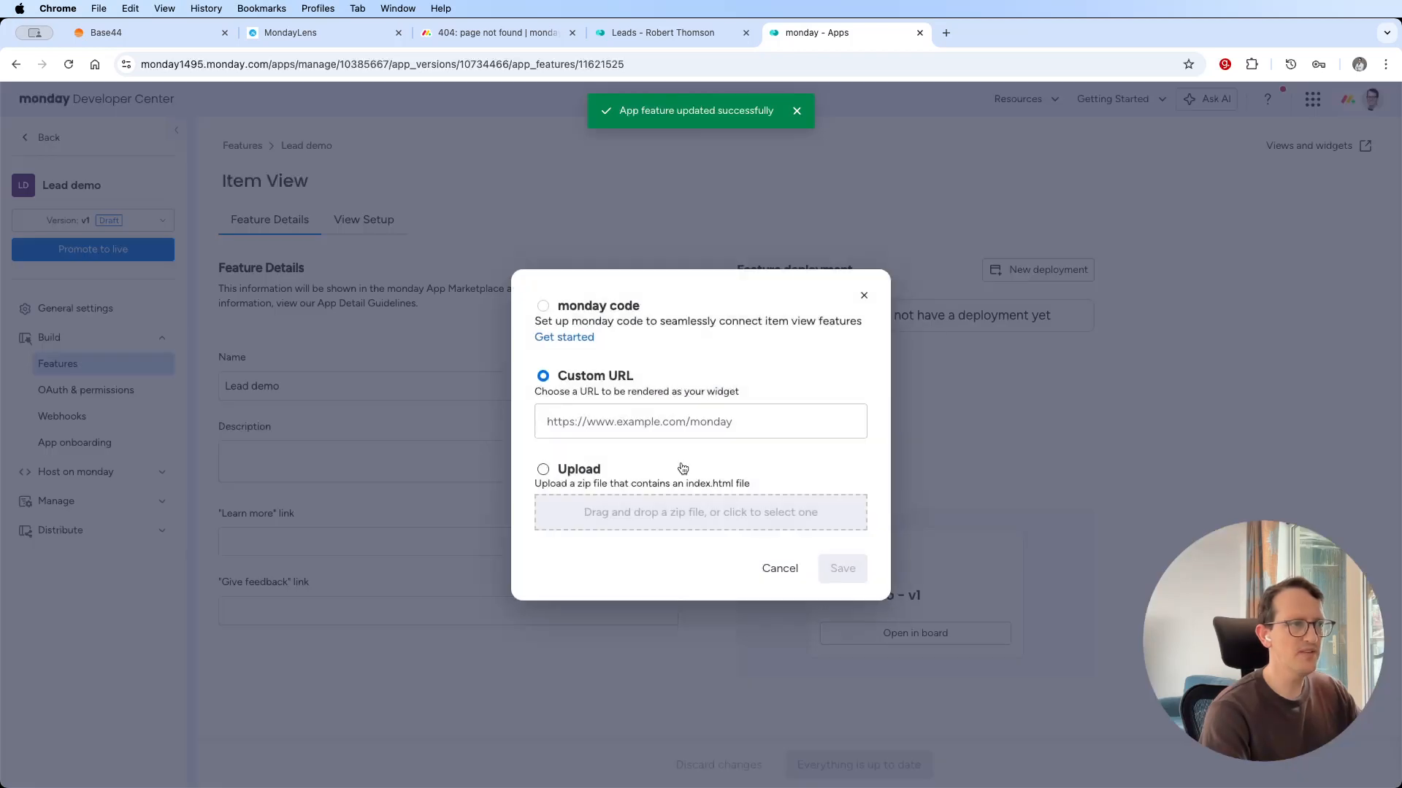
pyautogui.click(619, 423)
pyautogui.write('https://app--monday-lens-8f37dd42.base44.app/')
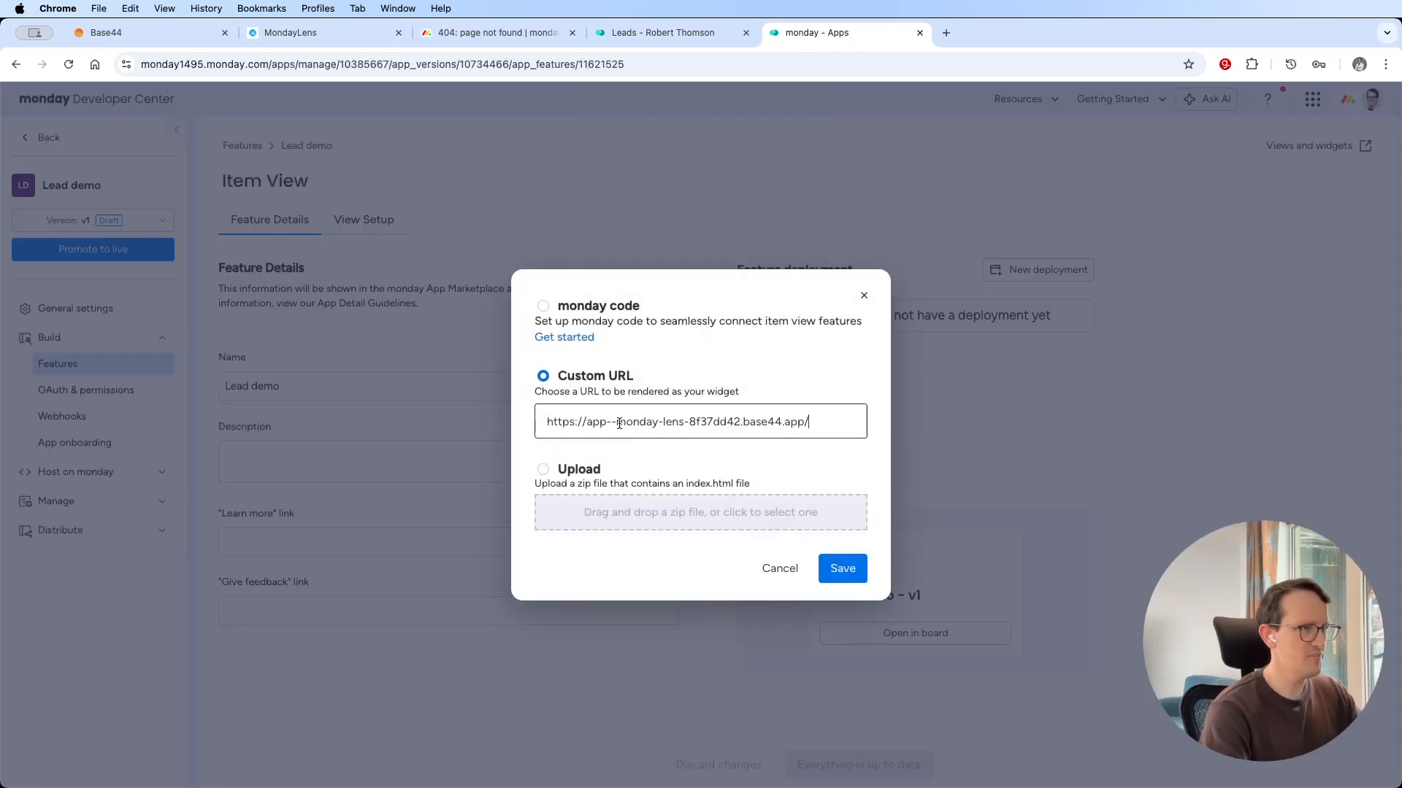
pyautogui.click(840, 566)
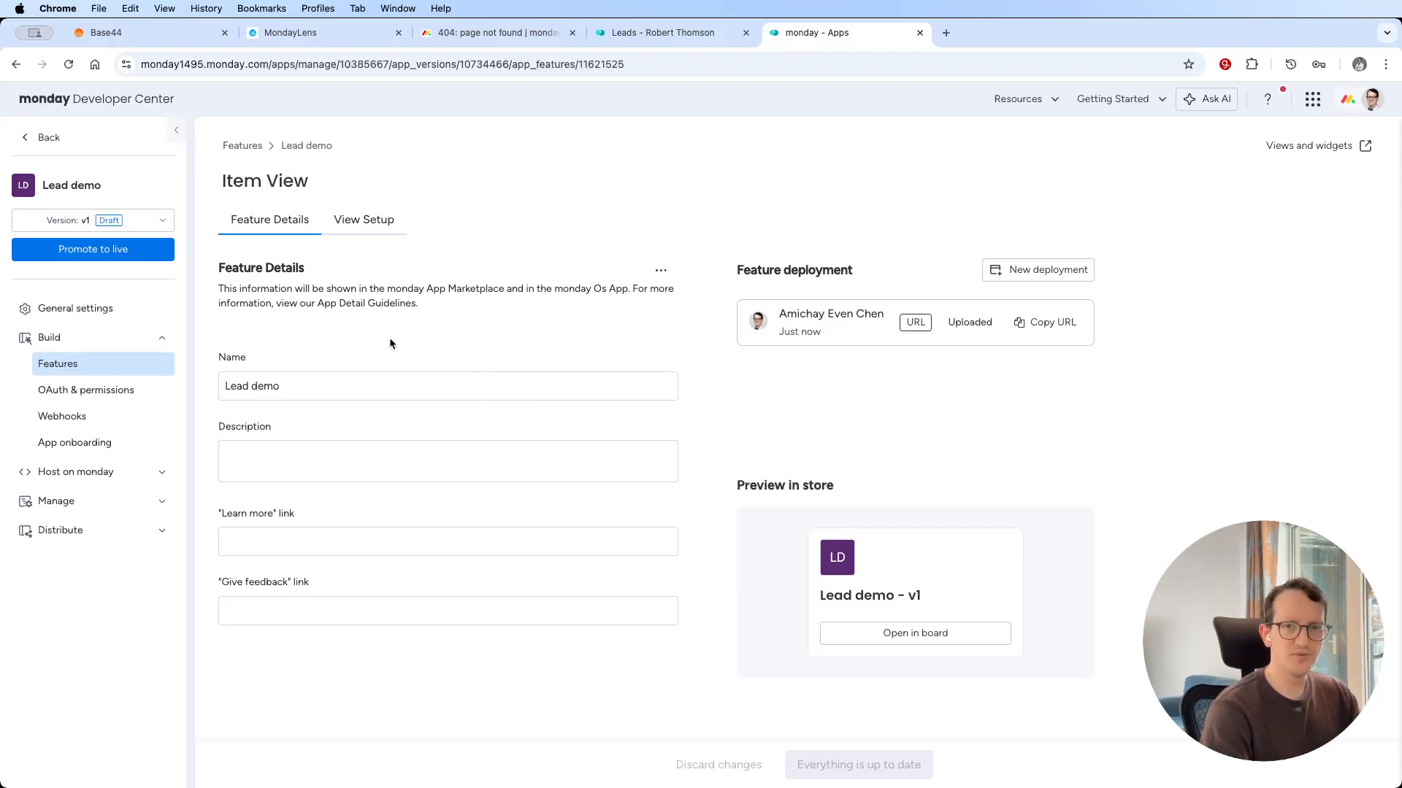
# Promote version v1 of the Lead demo app to live.
pyautogui.click(93, 251)
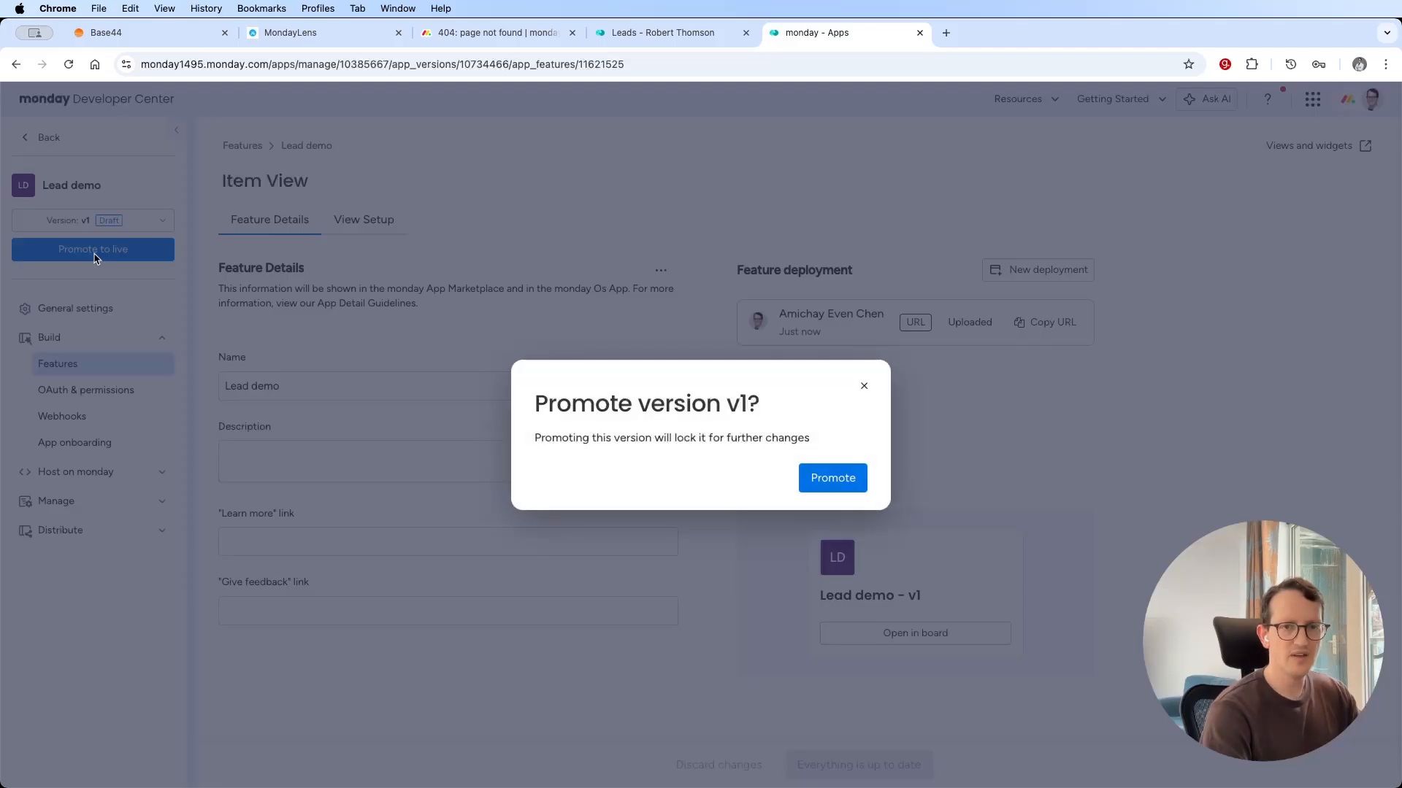
pyautogui.click(833, 478)
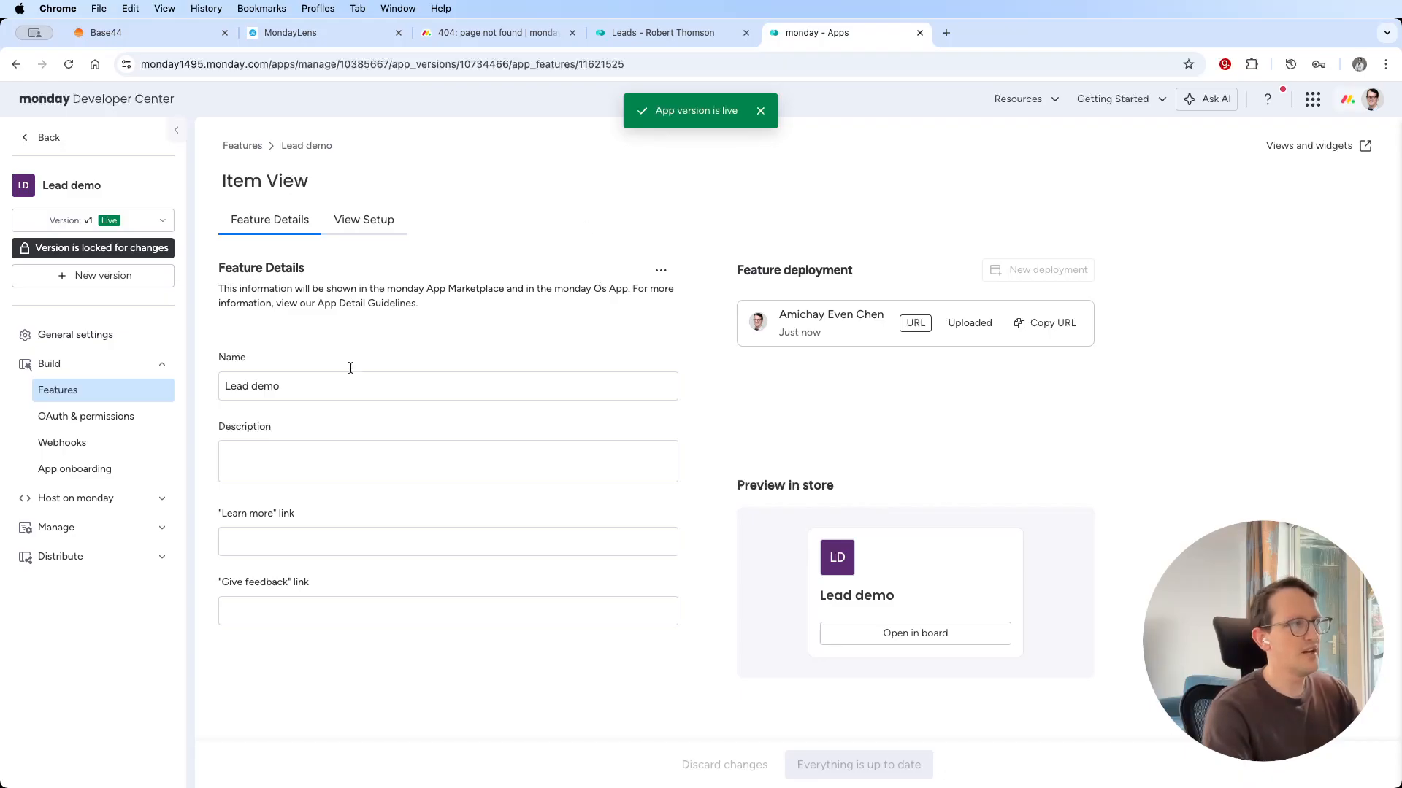
pyautogui.click(760, 112)
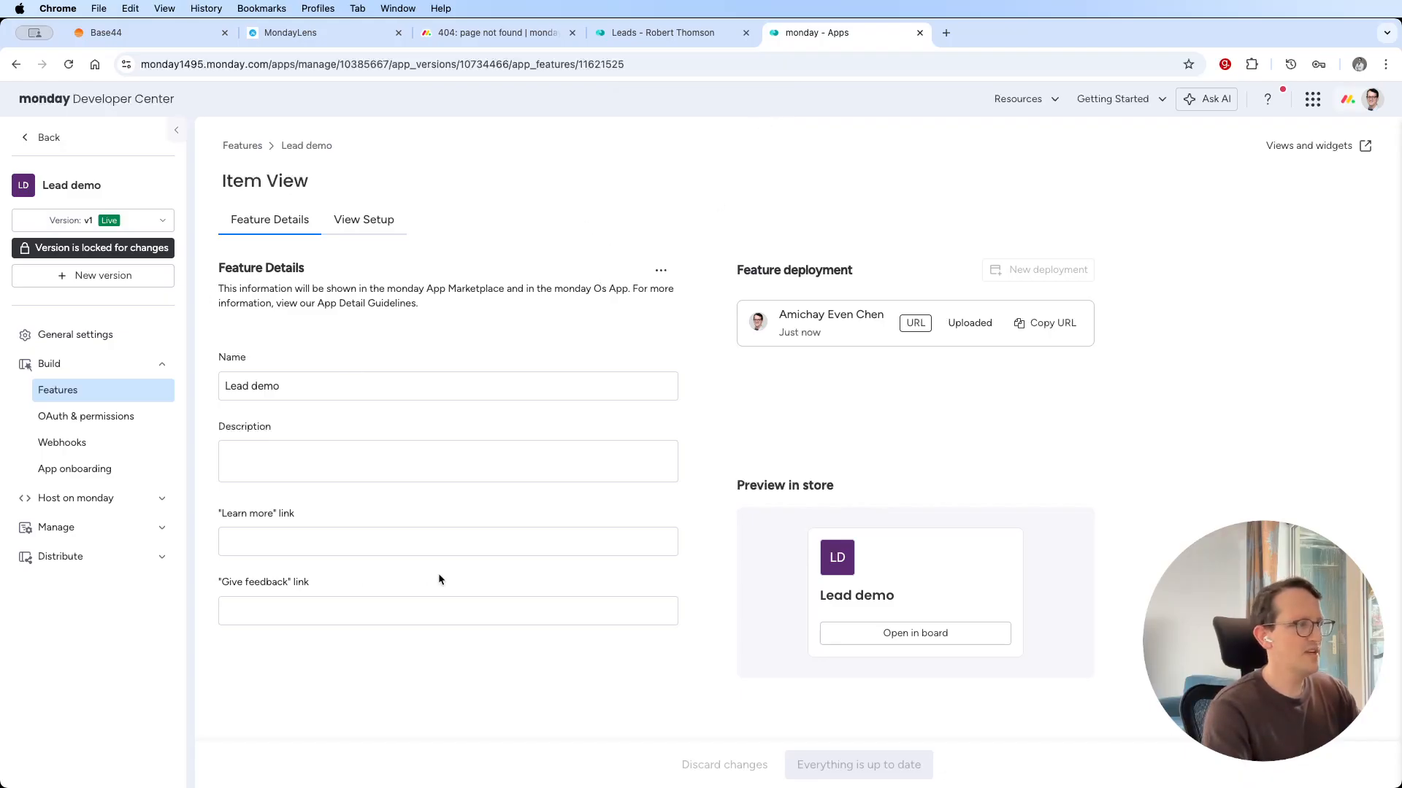
# Install the Lead demo app for everyone in the monday.com account.
pyautogui.click(151, 563)
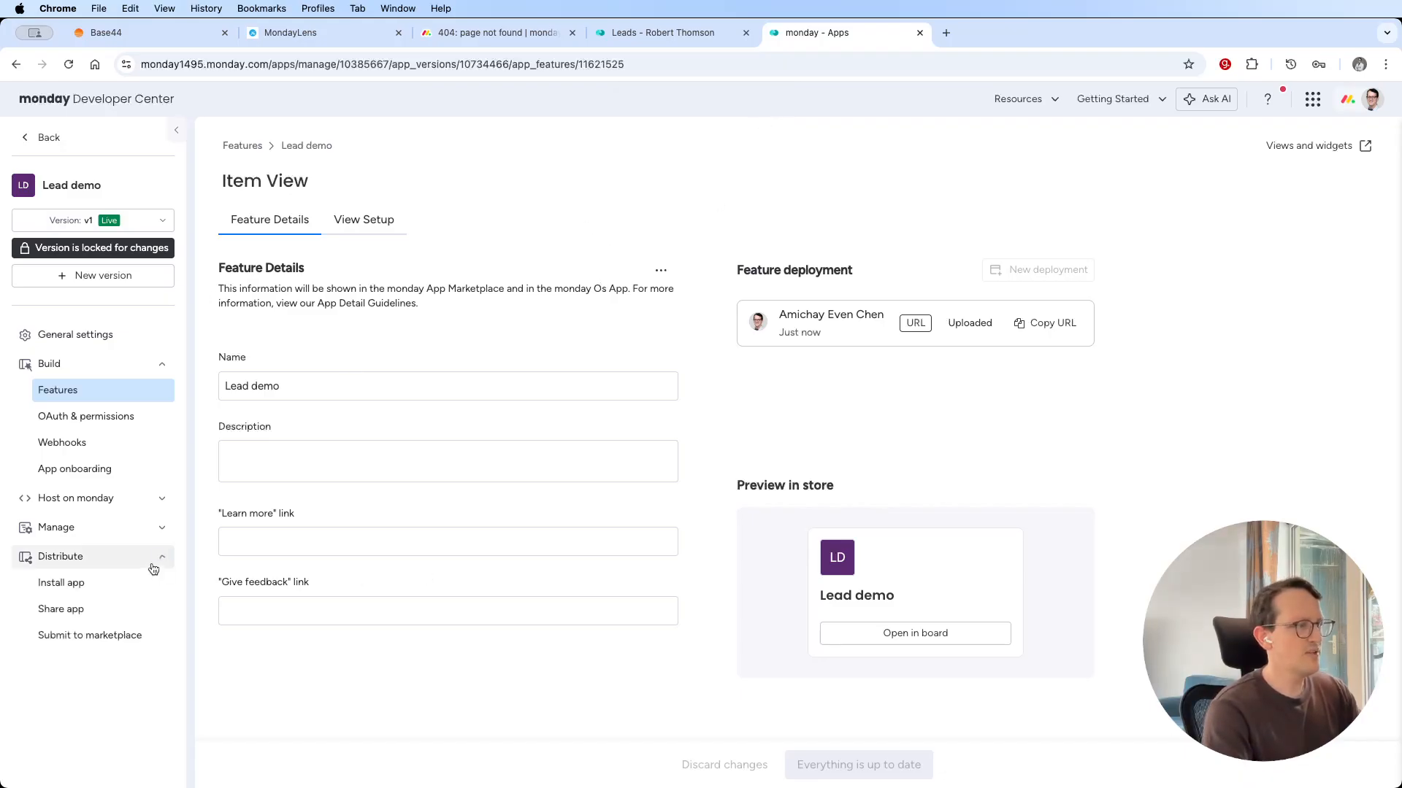
pyautogui.click(119, 589)
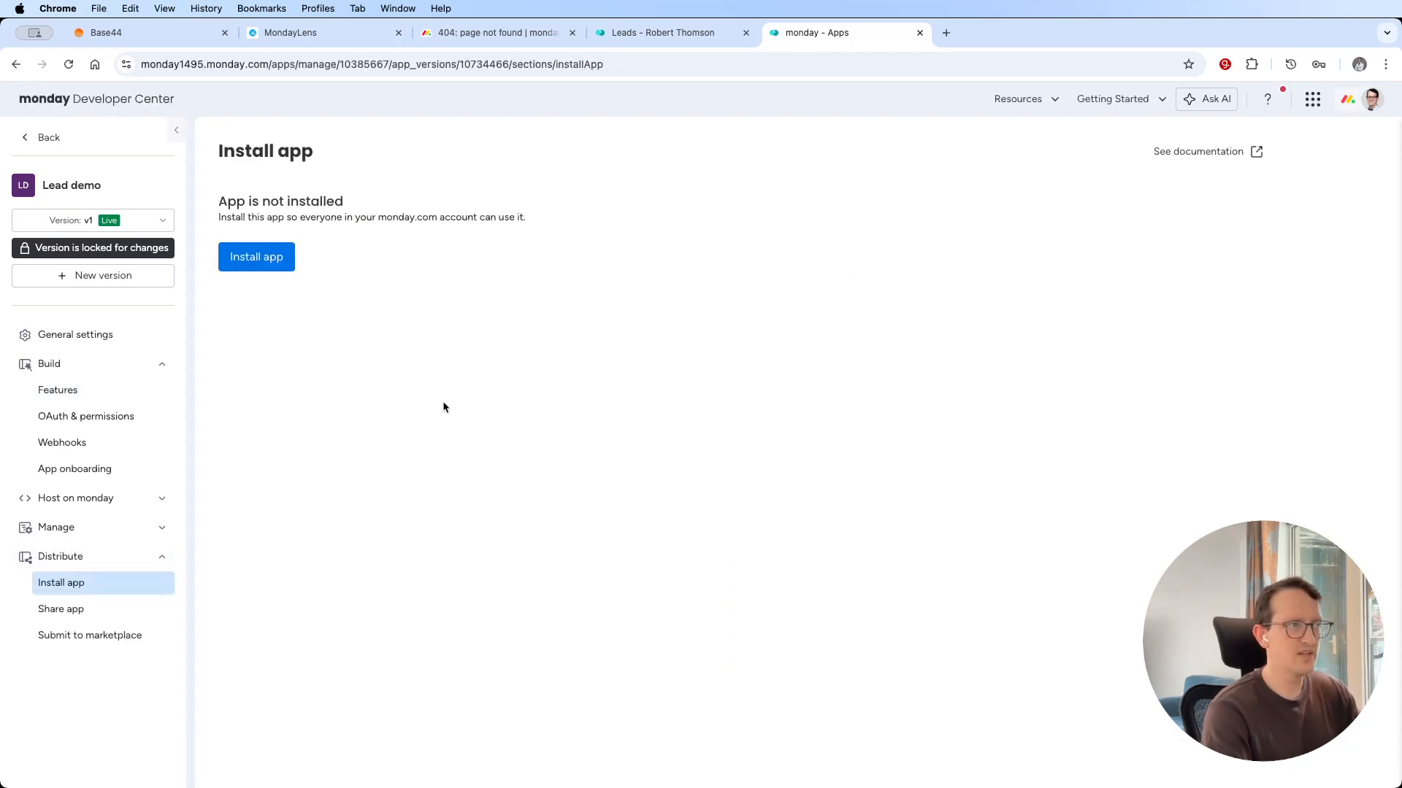
pyautogui.click(271, 257)
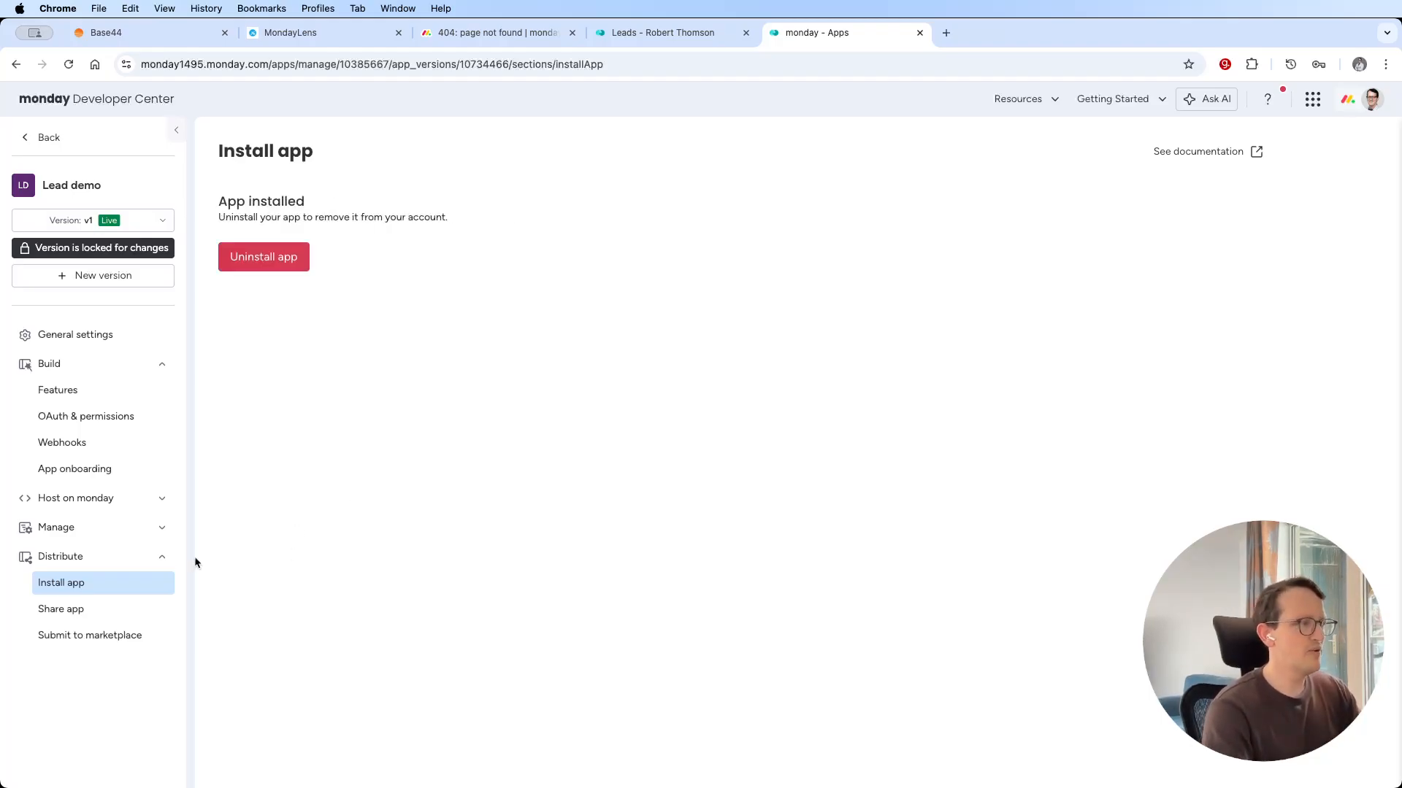
# Accept the Developer Terms to publish the Lead demo app for sharing, and copy its installation link.
pyautogui.click(92, 617)
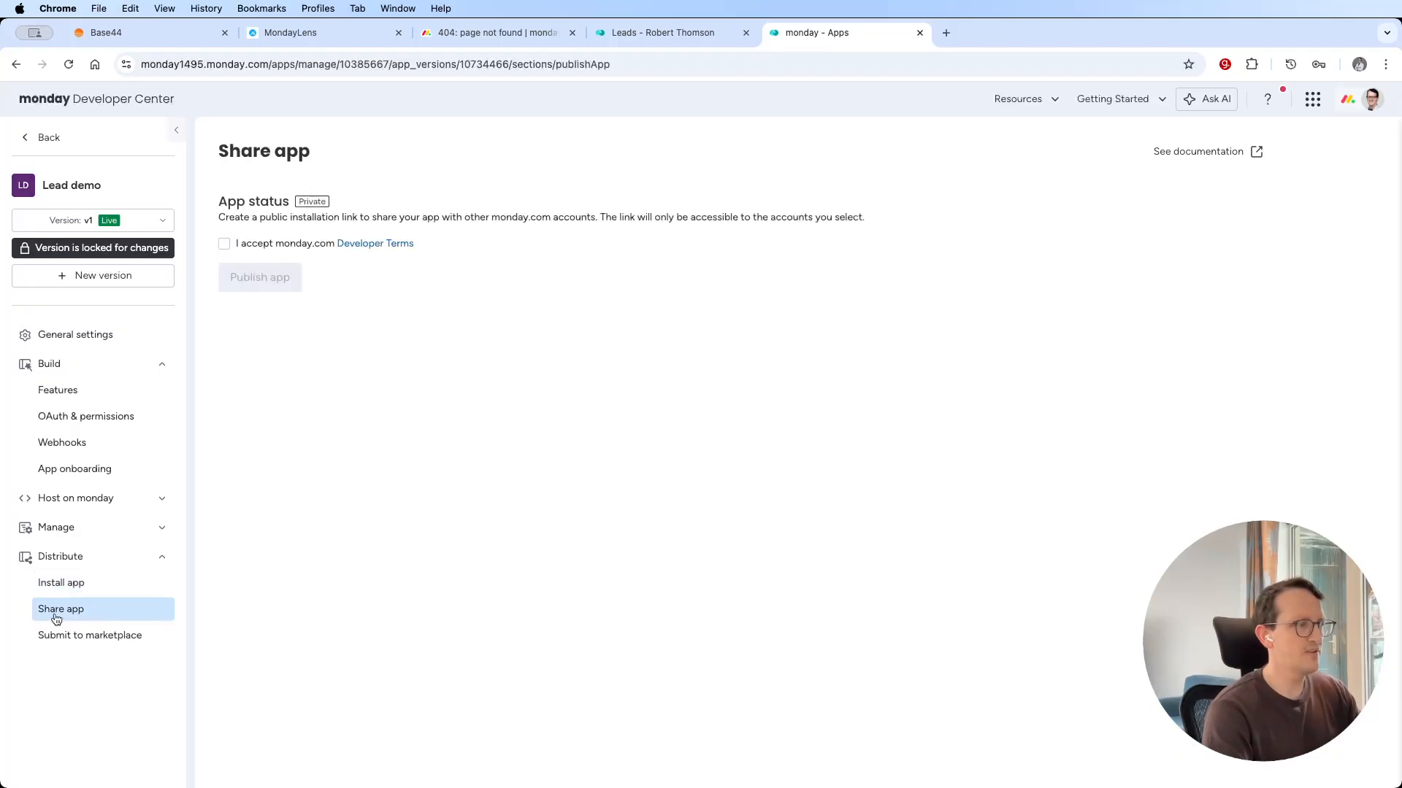
pyautogui.click(223, 245)
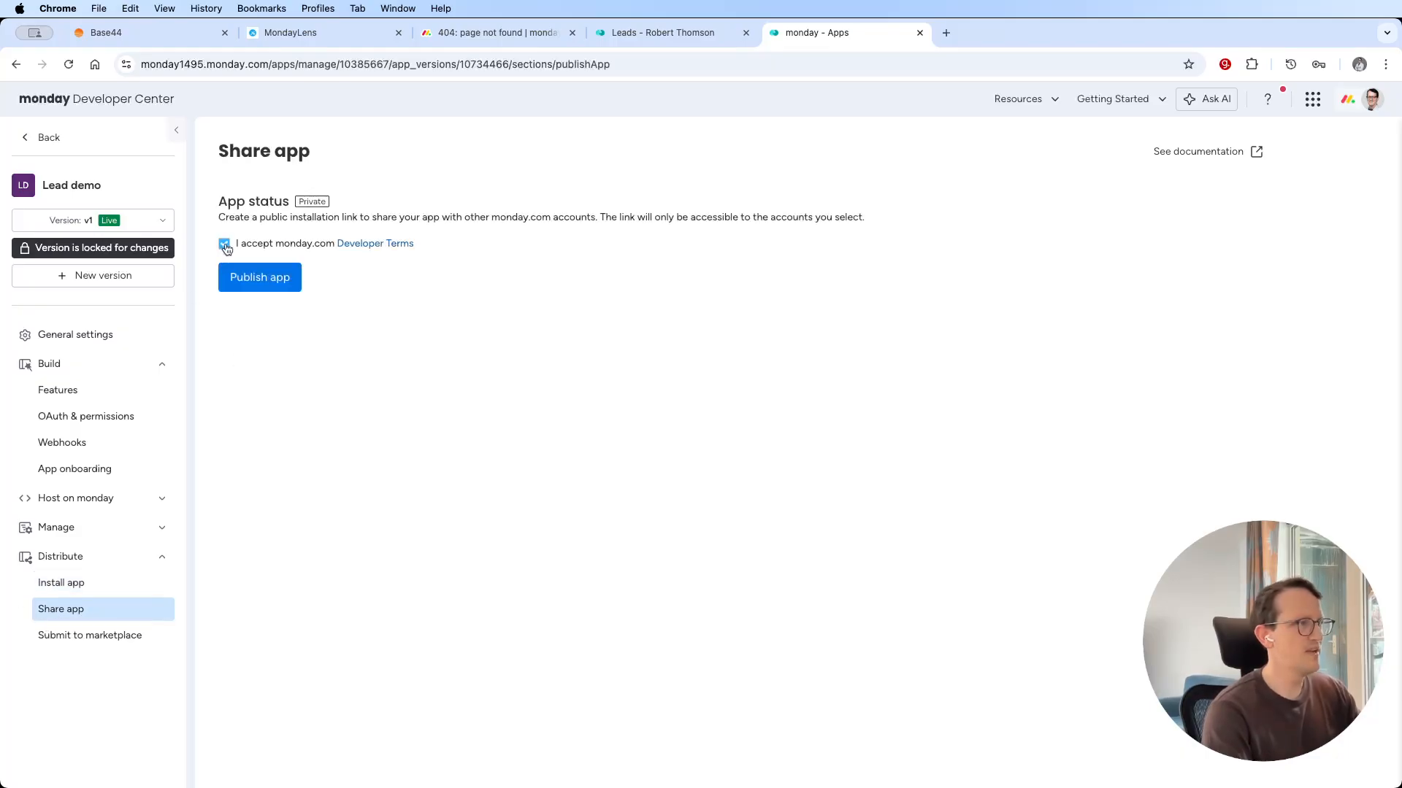
pyautogui.click(264, 279)
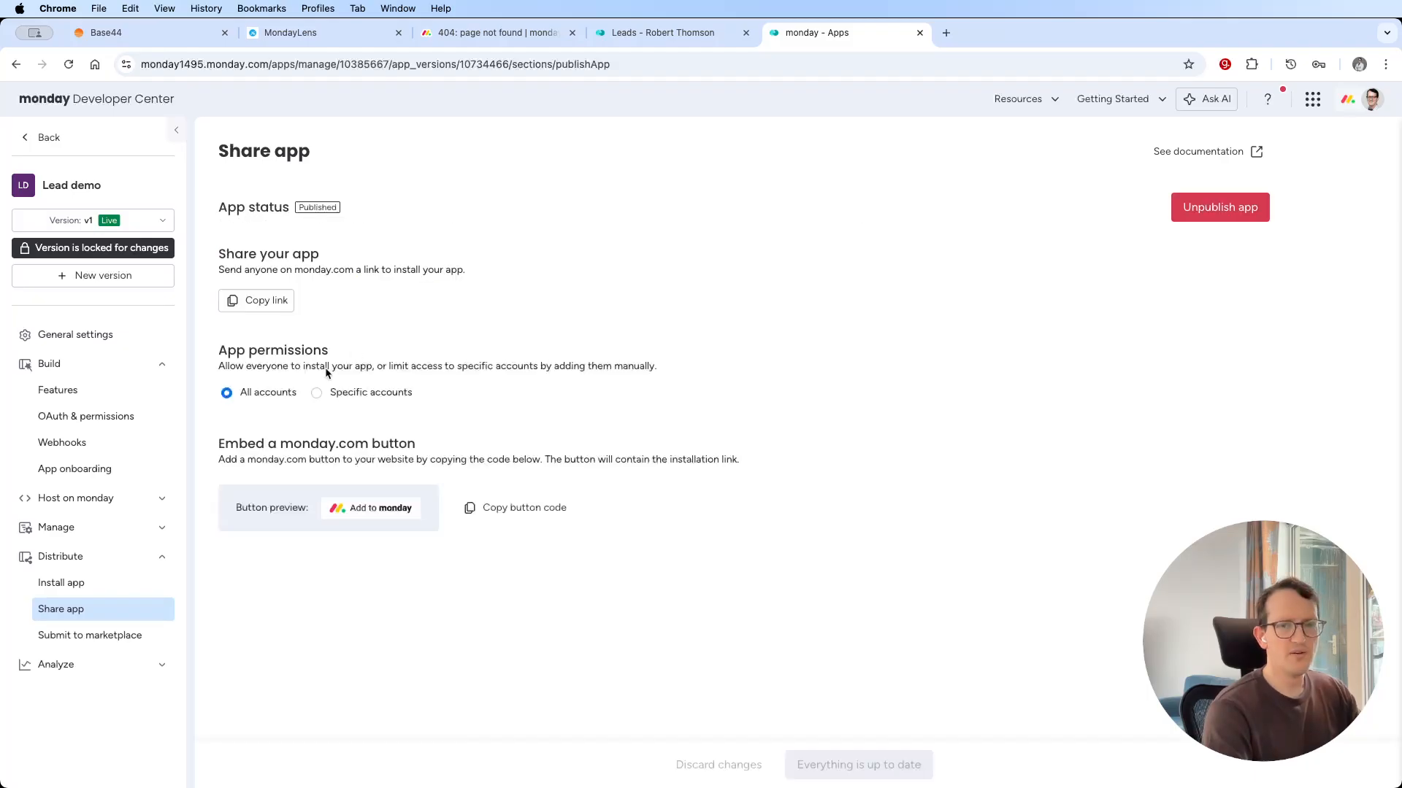
pyautogui.click(289, 306)
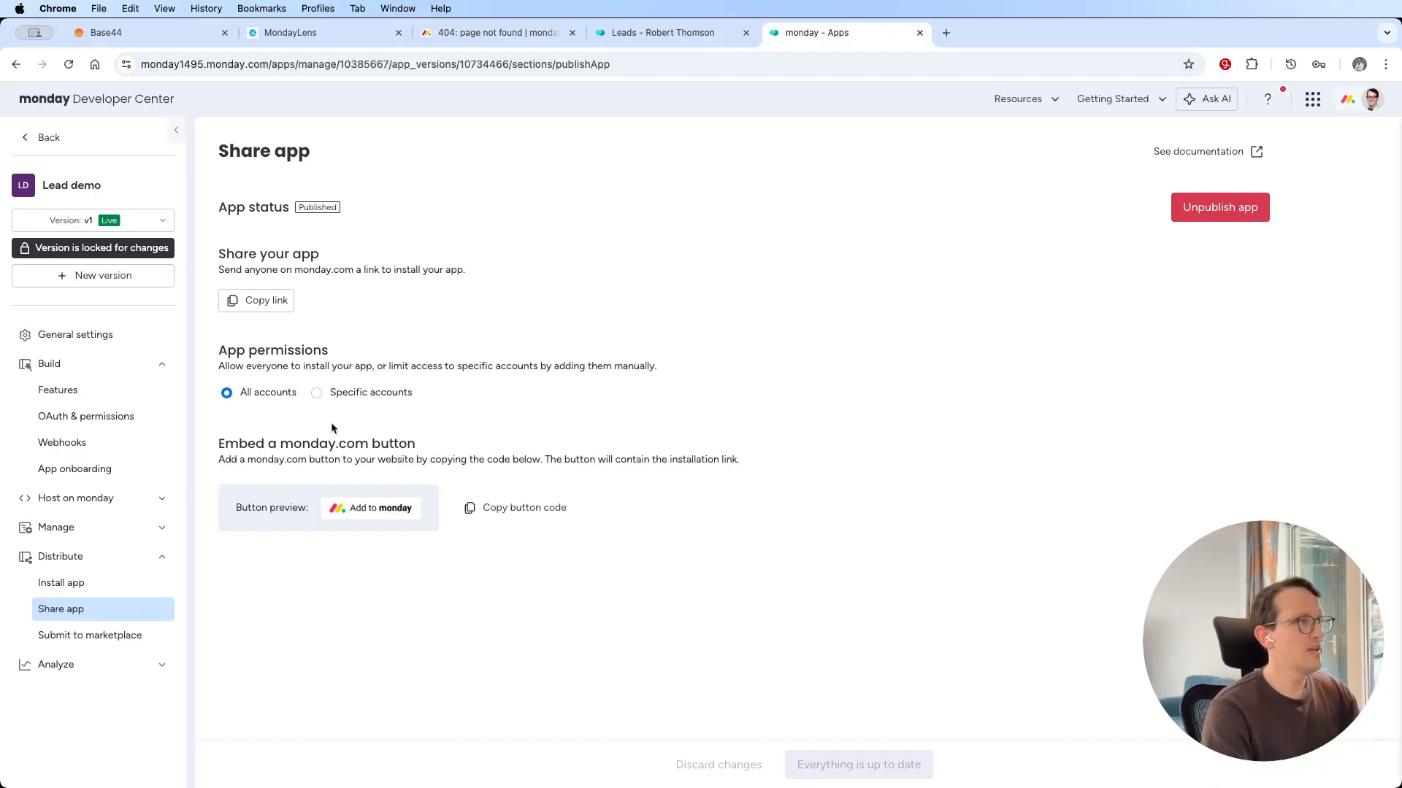
# Return to the Leads board in monday CRM and reload it.
pyautogui.click(72, 389)
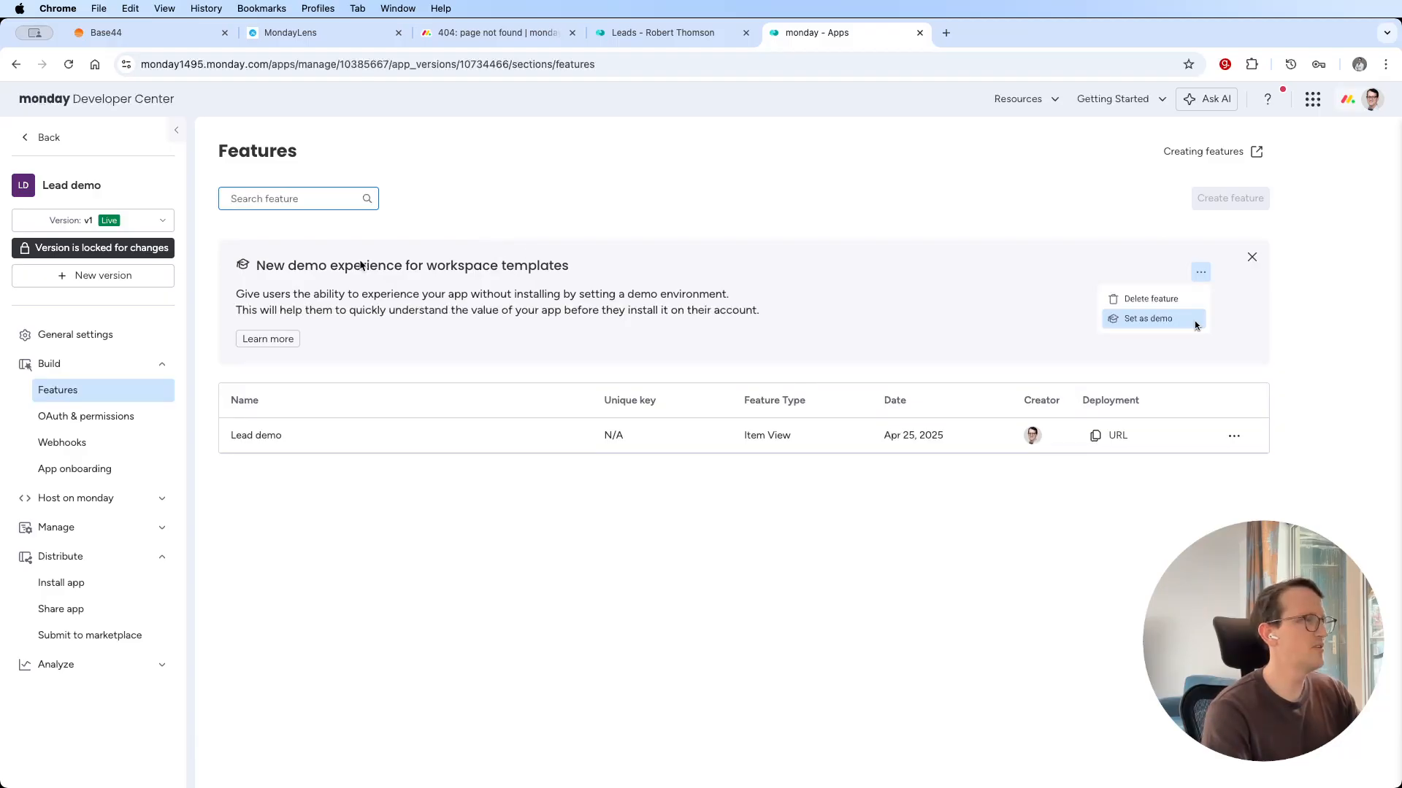
pyautogui.click(667, 35)
pyautogui.hotkey('alt', 'shift', 'g')
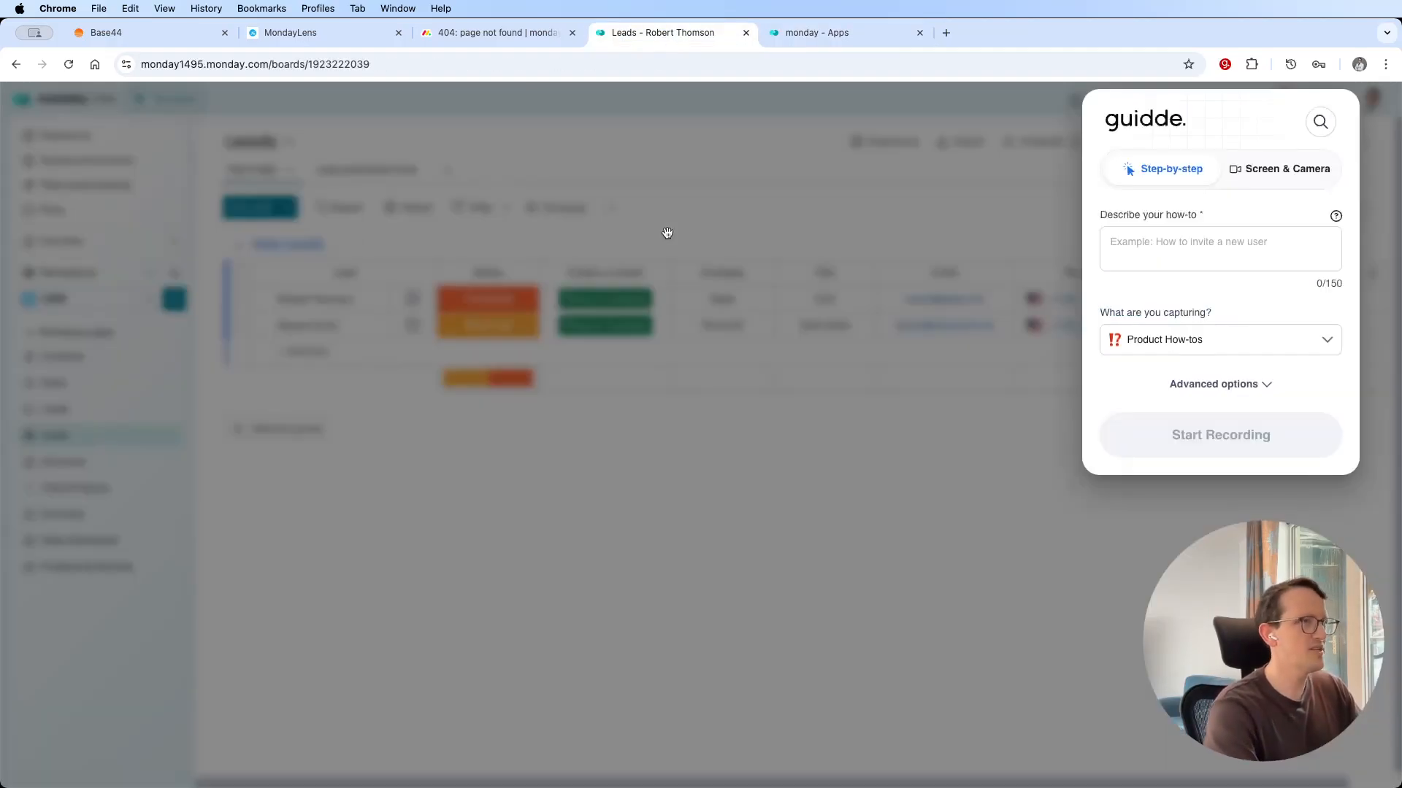
pyautogui.click(667, 233)
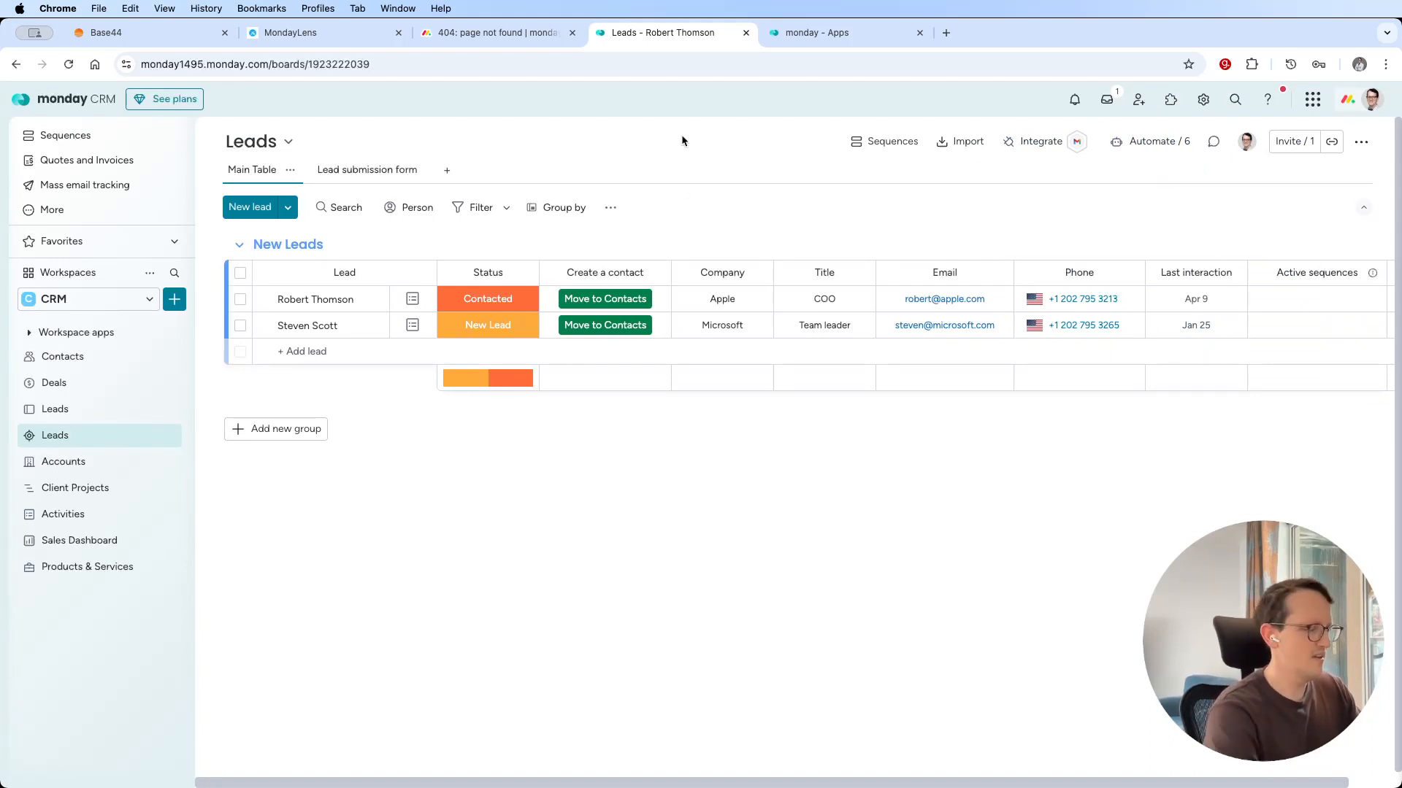
pyautogui.press('super+r')
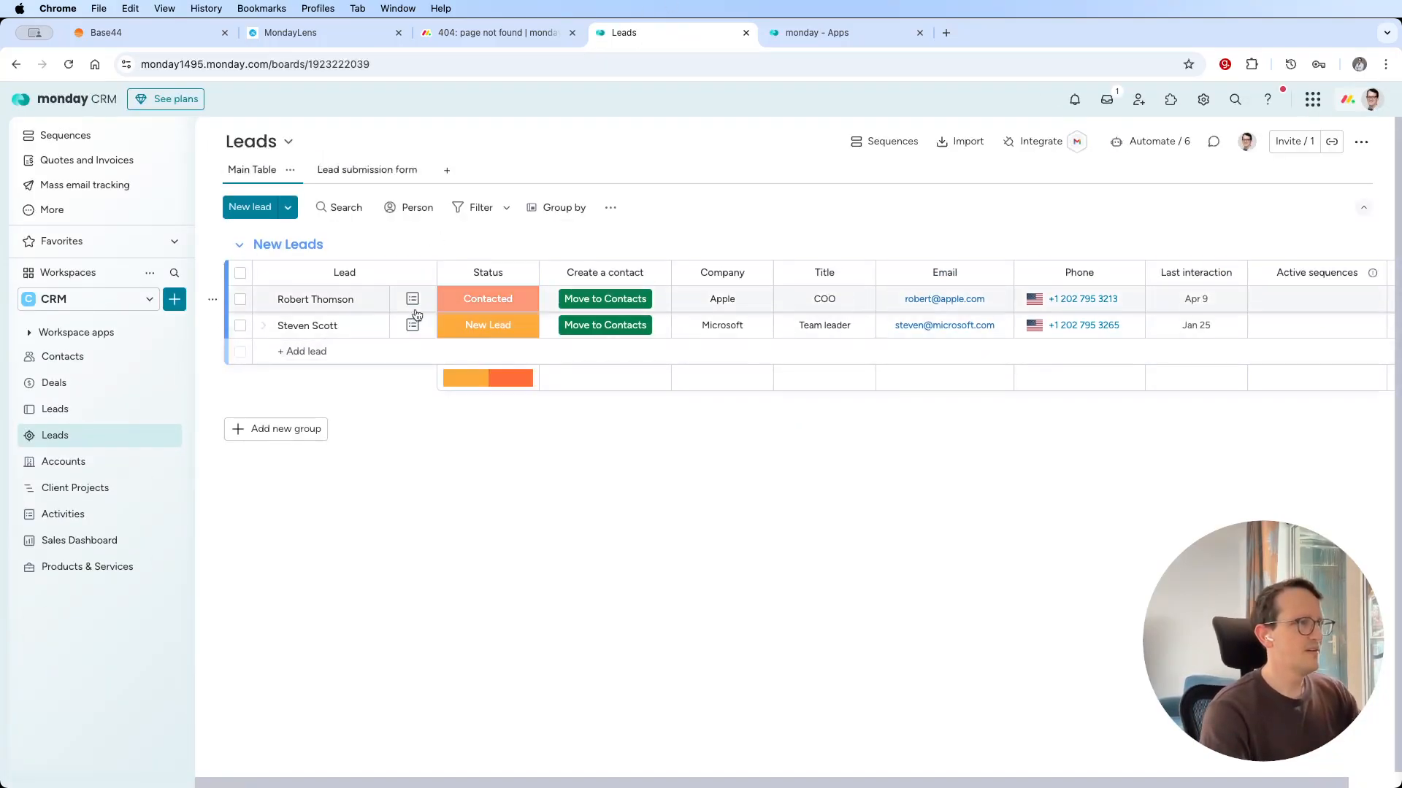
# Open the Apple lead in the New Leads group and add the installed Lead demo app as an item view.
pyautogui.click(412, 300)
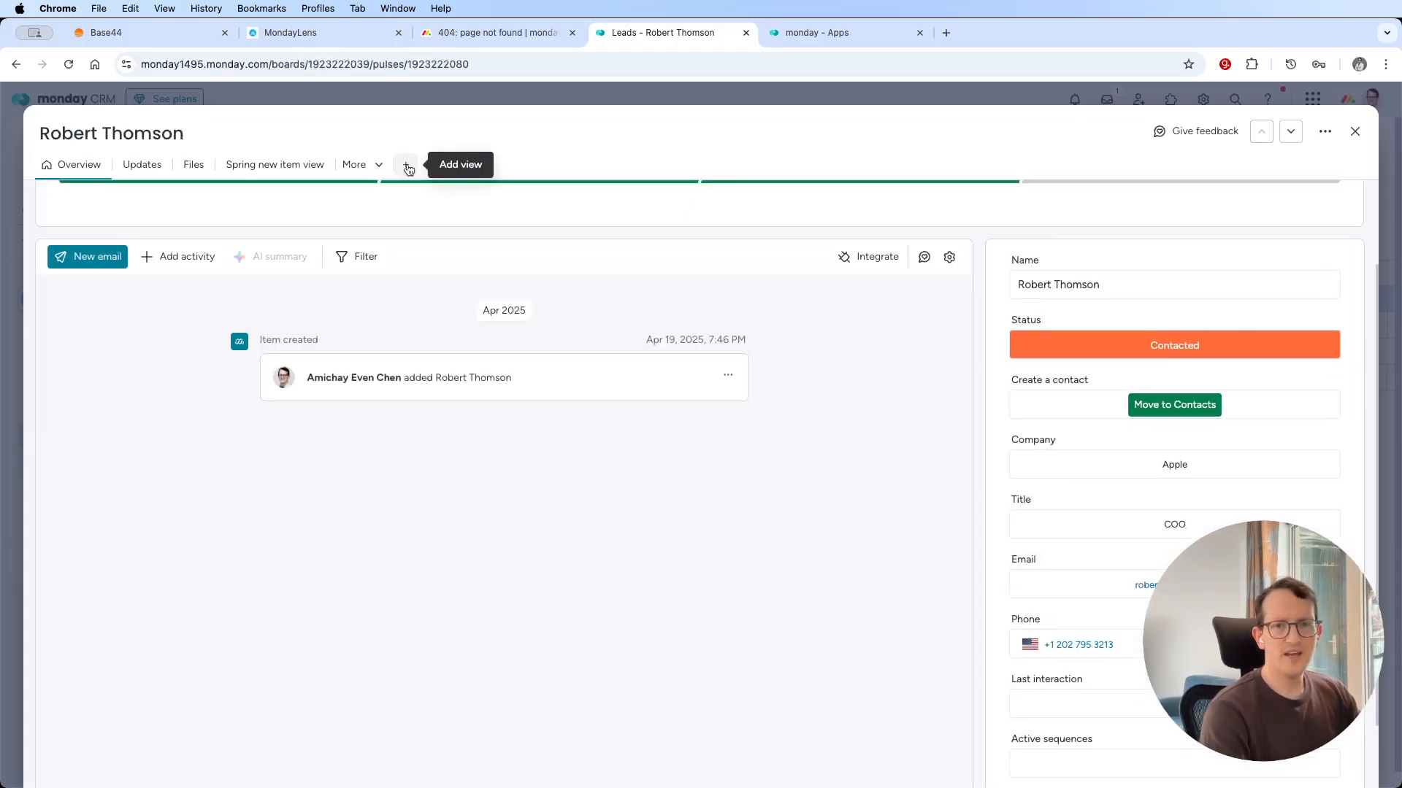
pyautogui.click(407, 167)
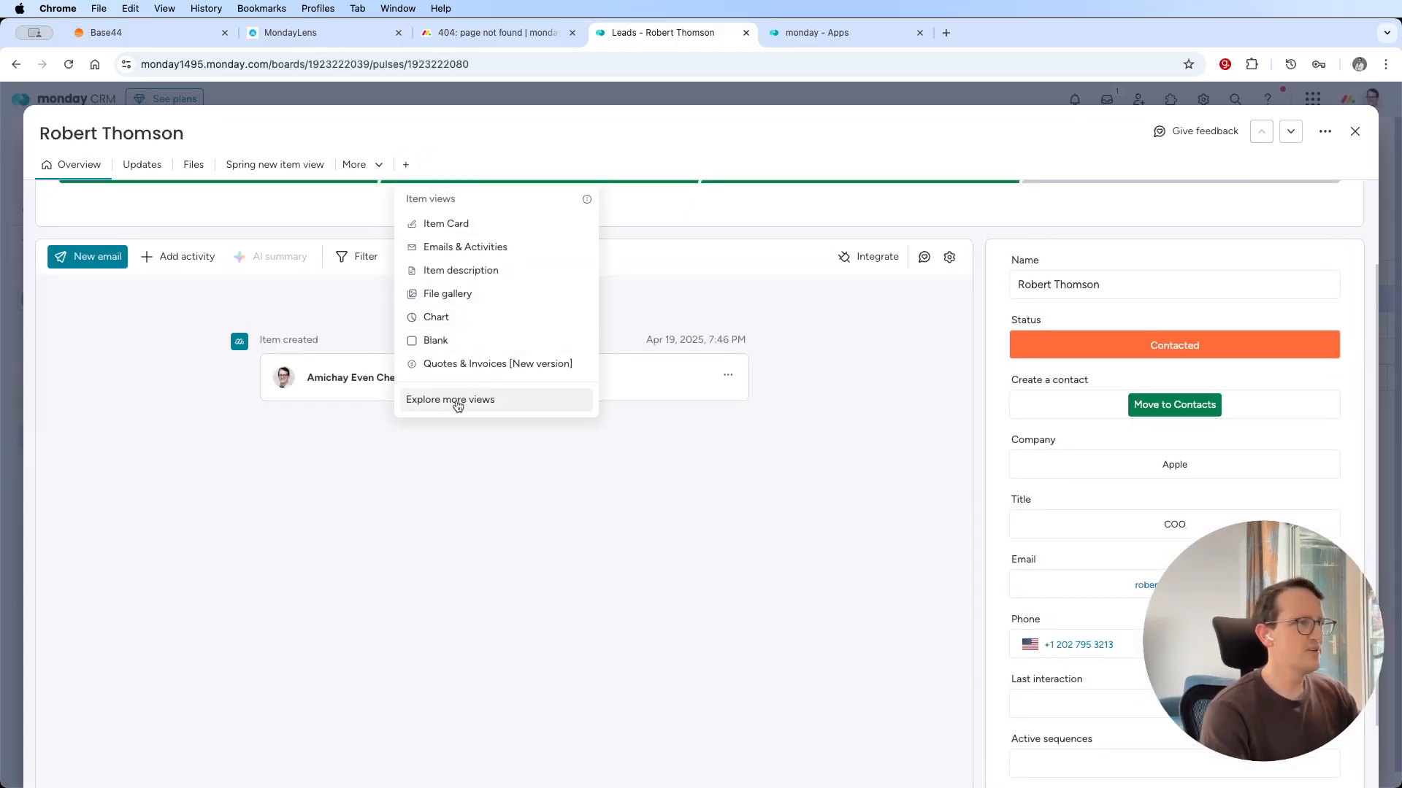
pyautogui.click(458, 406)
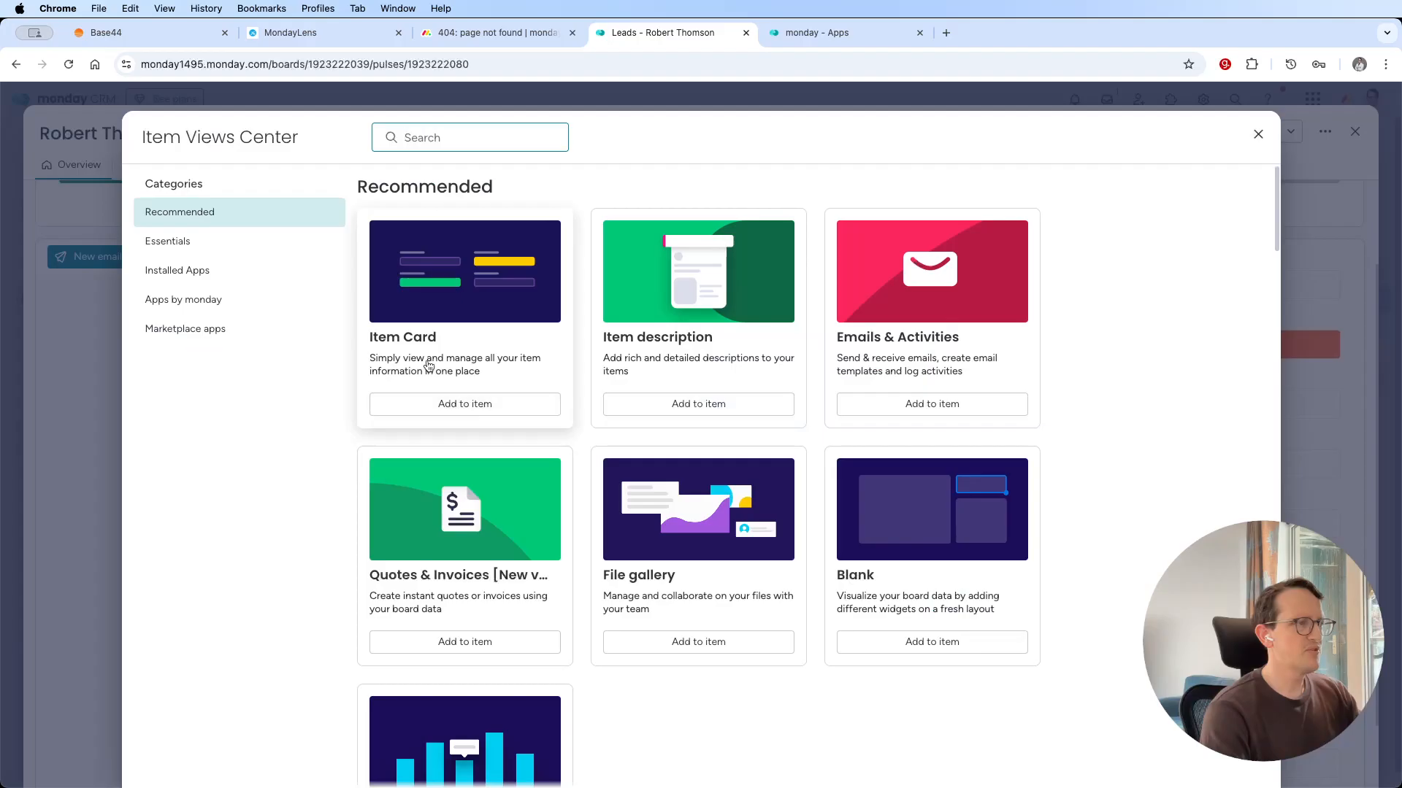
pyautogui.click(199, 271)
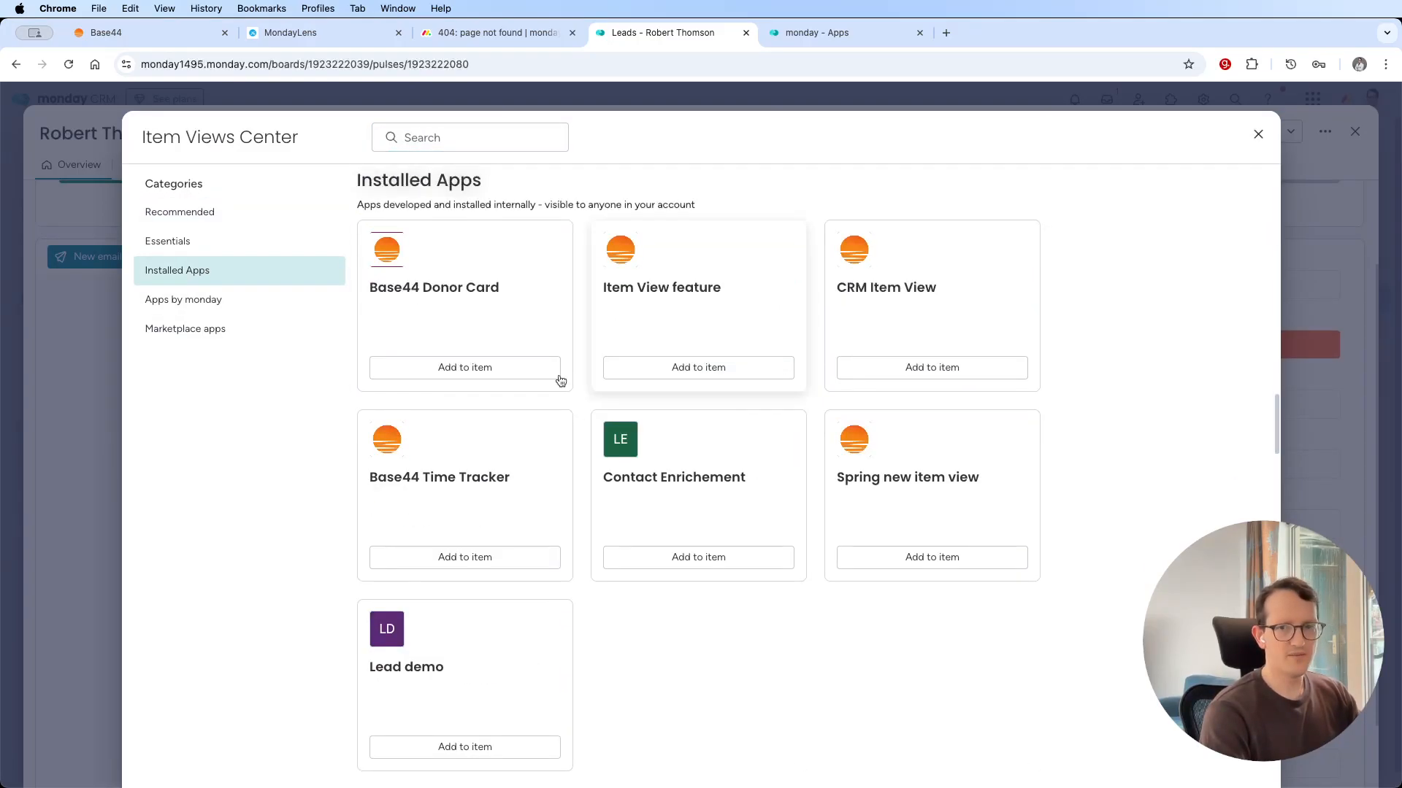
pyautogui.scroll(-5, 869, 522)
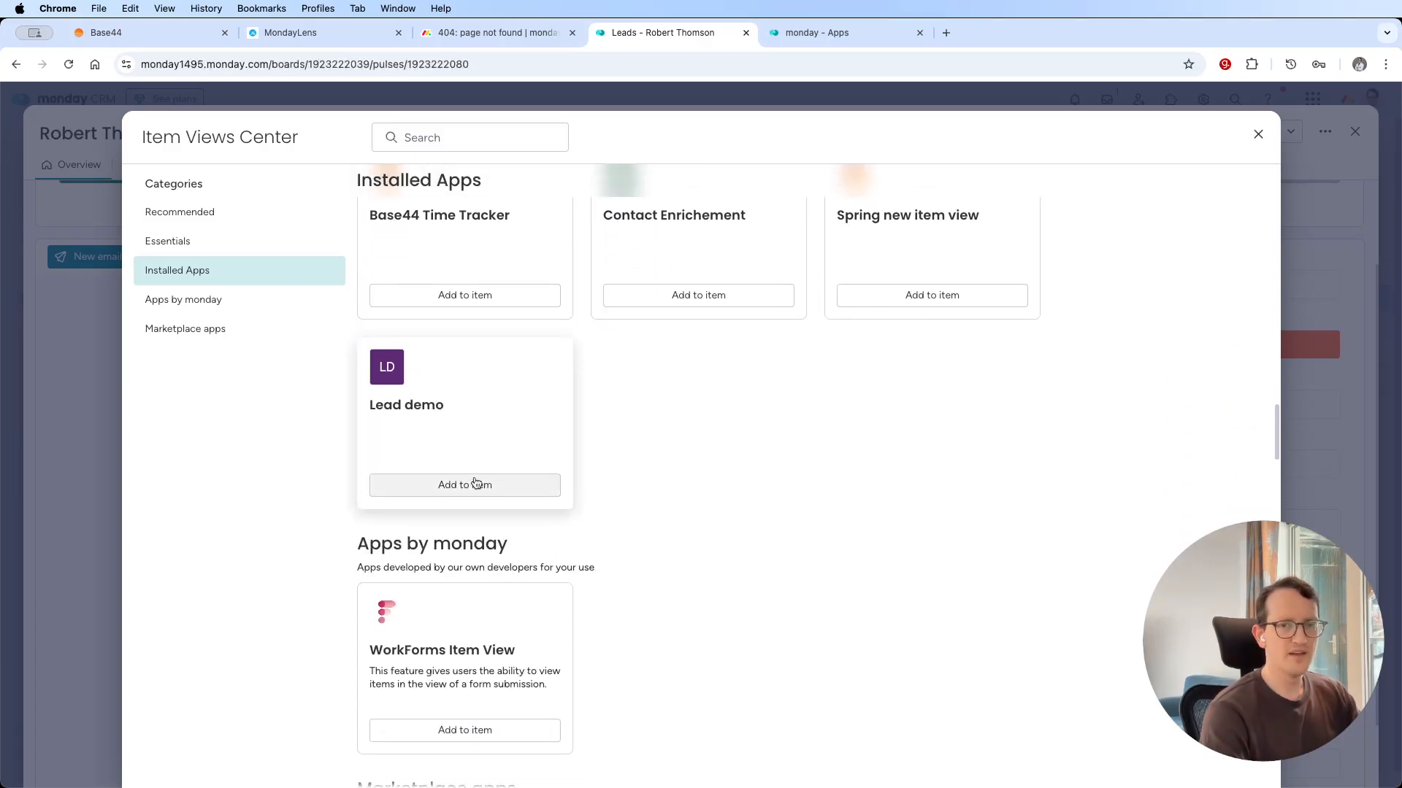
pyautogui.click(459, 492)
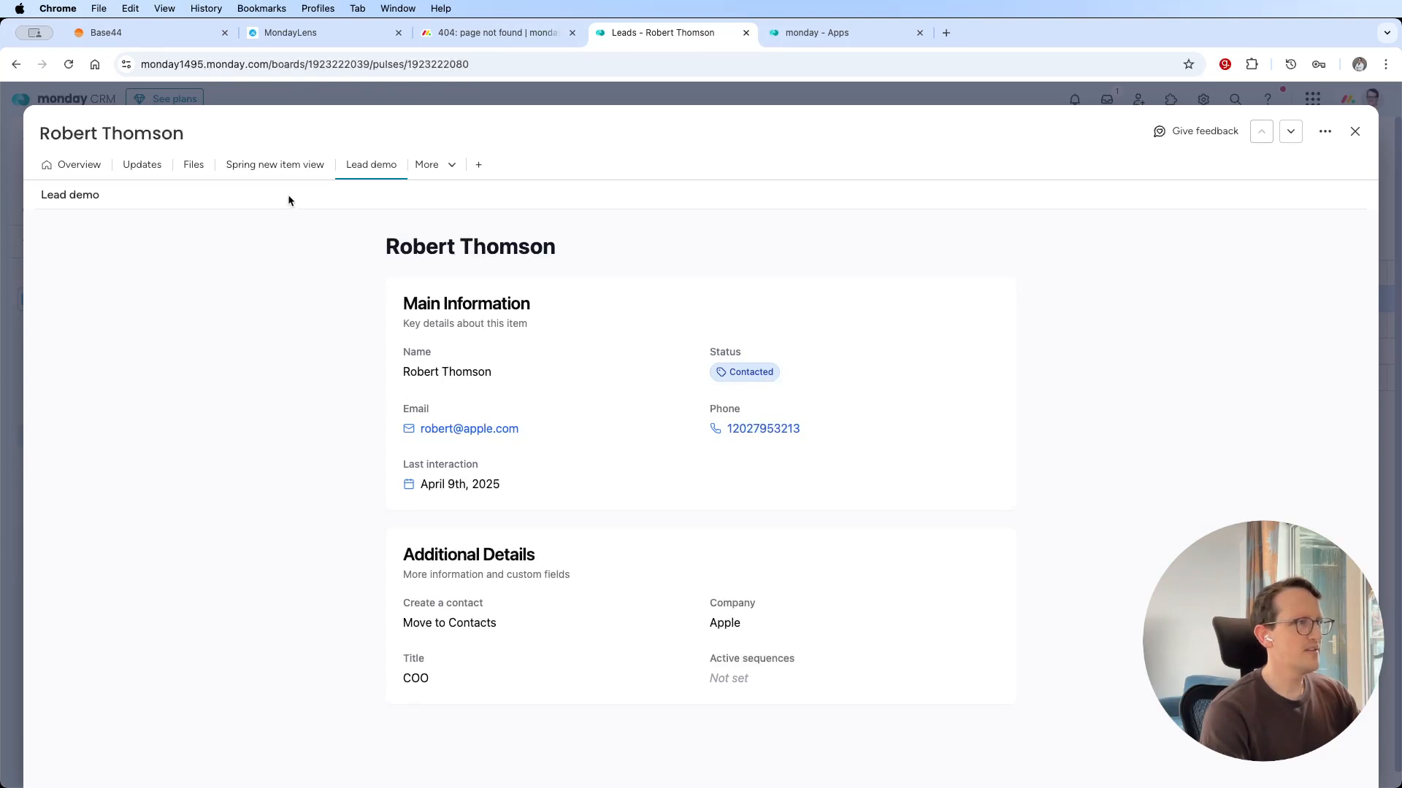
# Set the Lead demo view as the board default and go to the next lead to check it there.
pyautogui.click(395, 167)
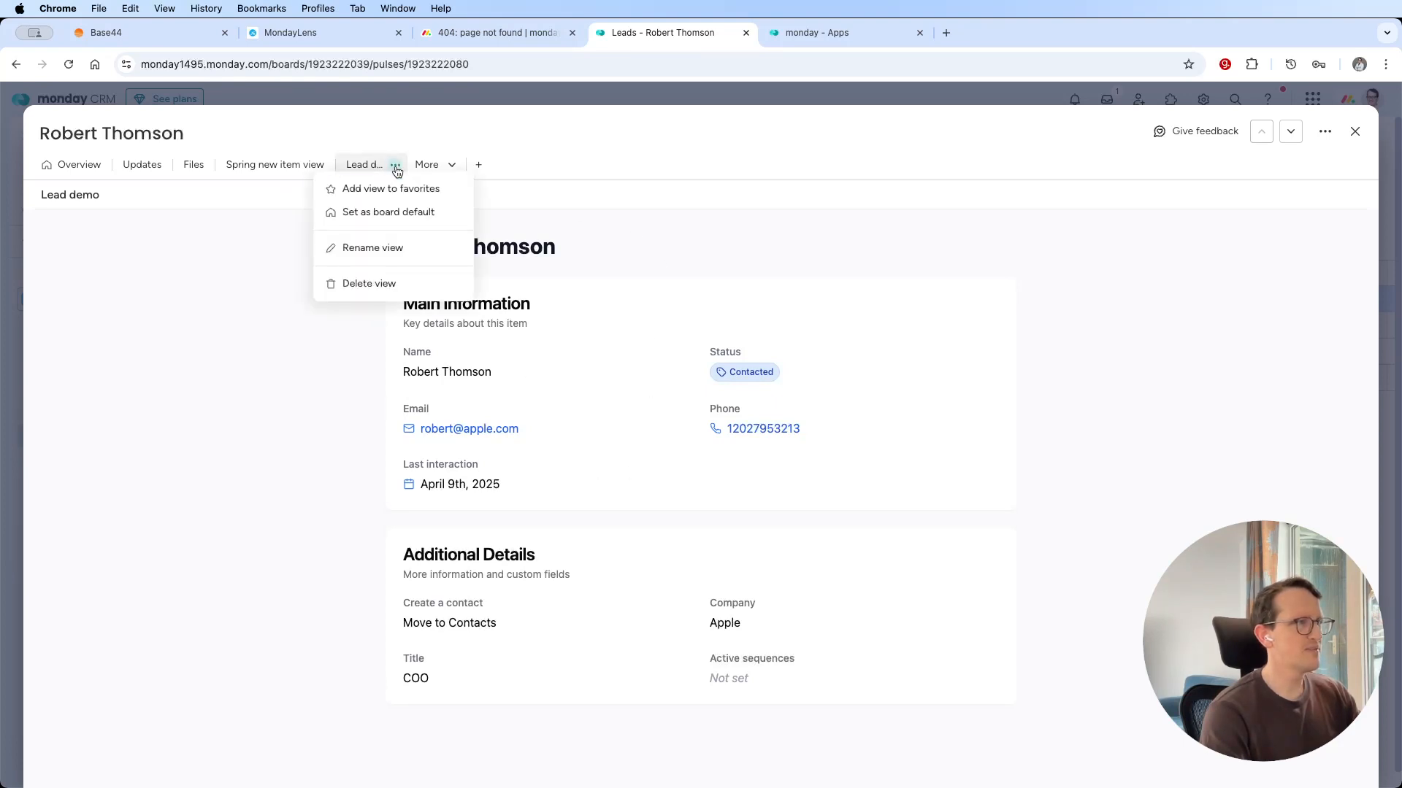
pyautogui.click(405, 216)
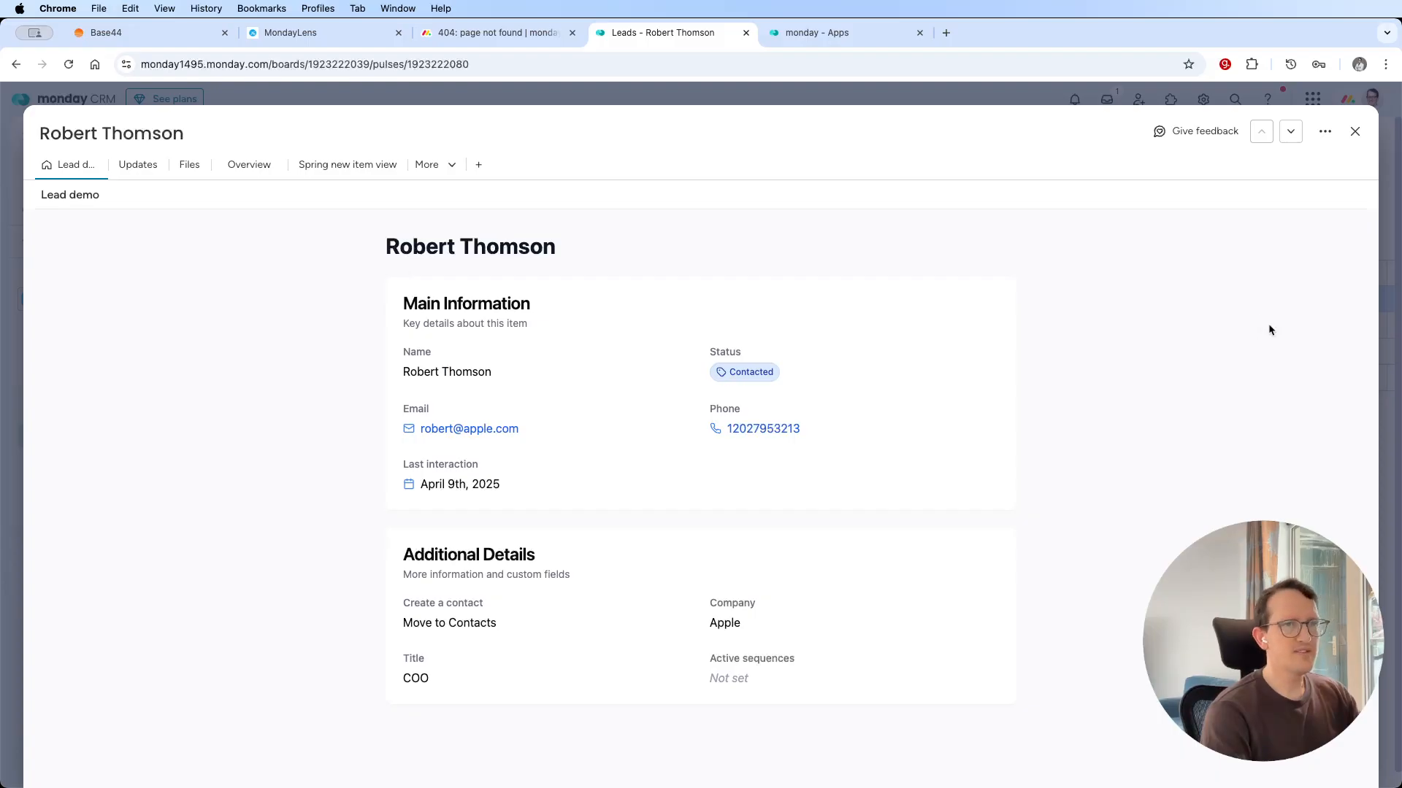
pyautogui.click(1291, 132)
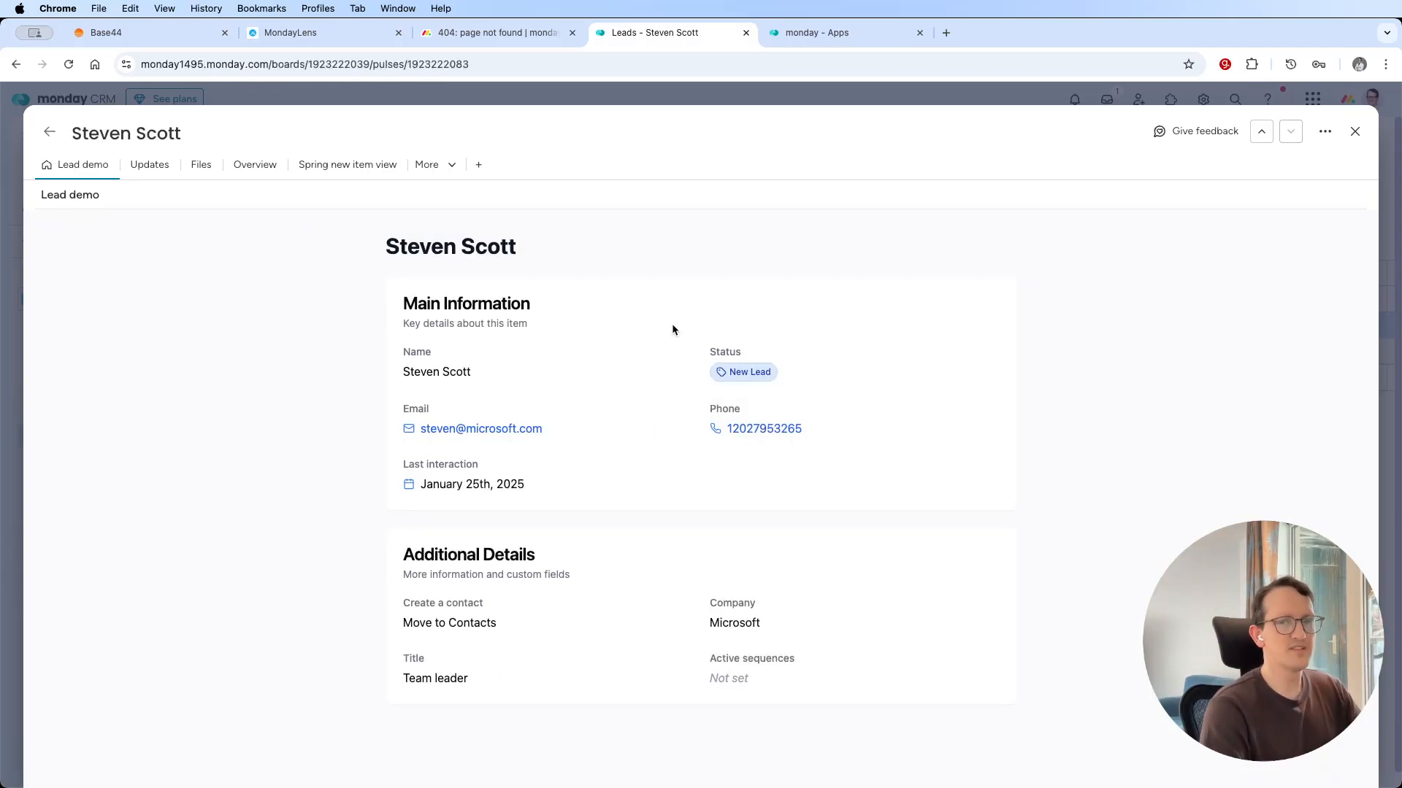
# Put the Base44 editor in its own window beside the lead, show the app preview in it, and enlarge that window to full width.
pyautogui.hotkey('ctrl', 'alt', 'Right')
pyautogui.moveTo(785, 32); pyautogui.dragTo(454, 137)
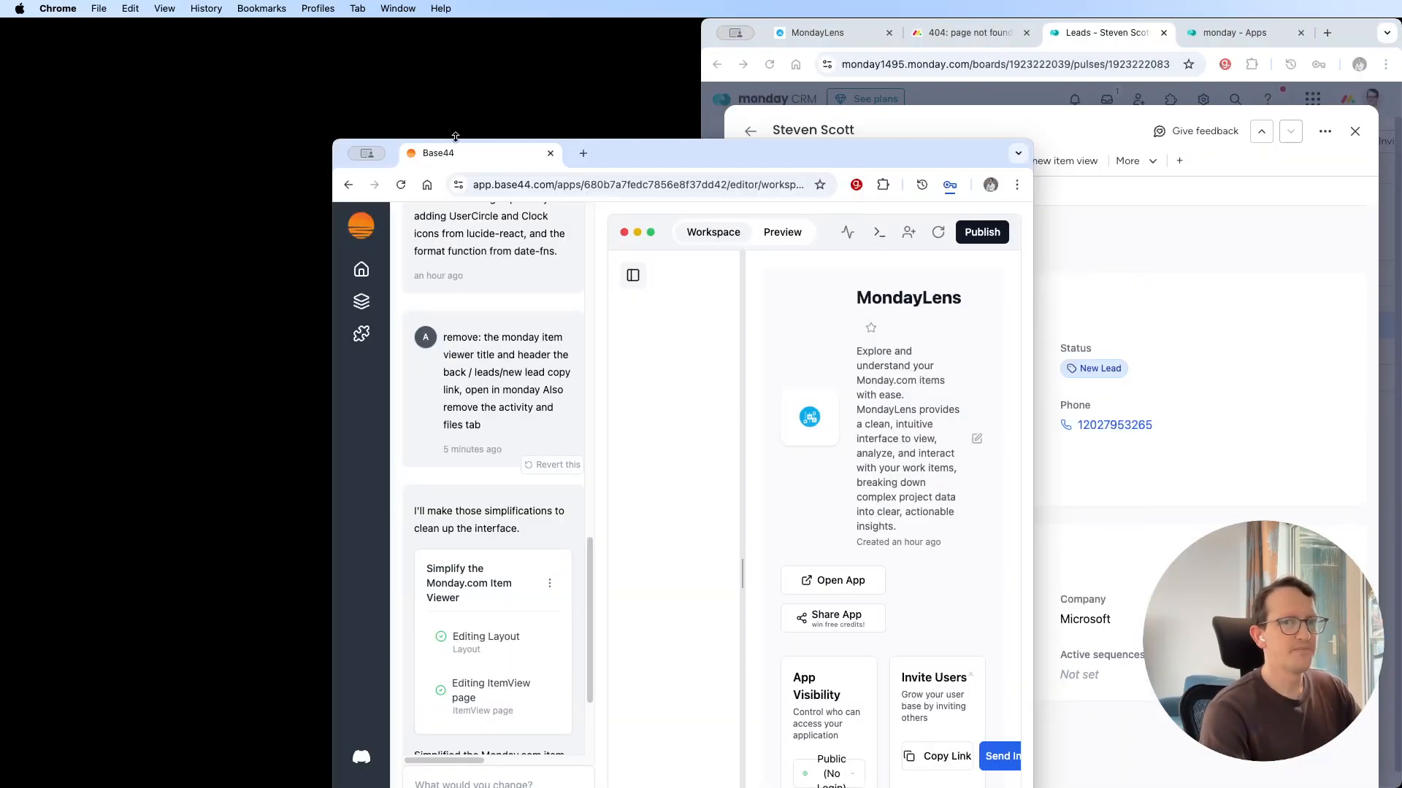
pyautogui.hotkey('ctrl', 'alt', 'Left')
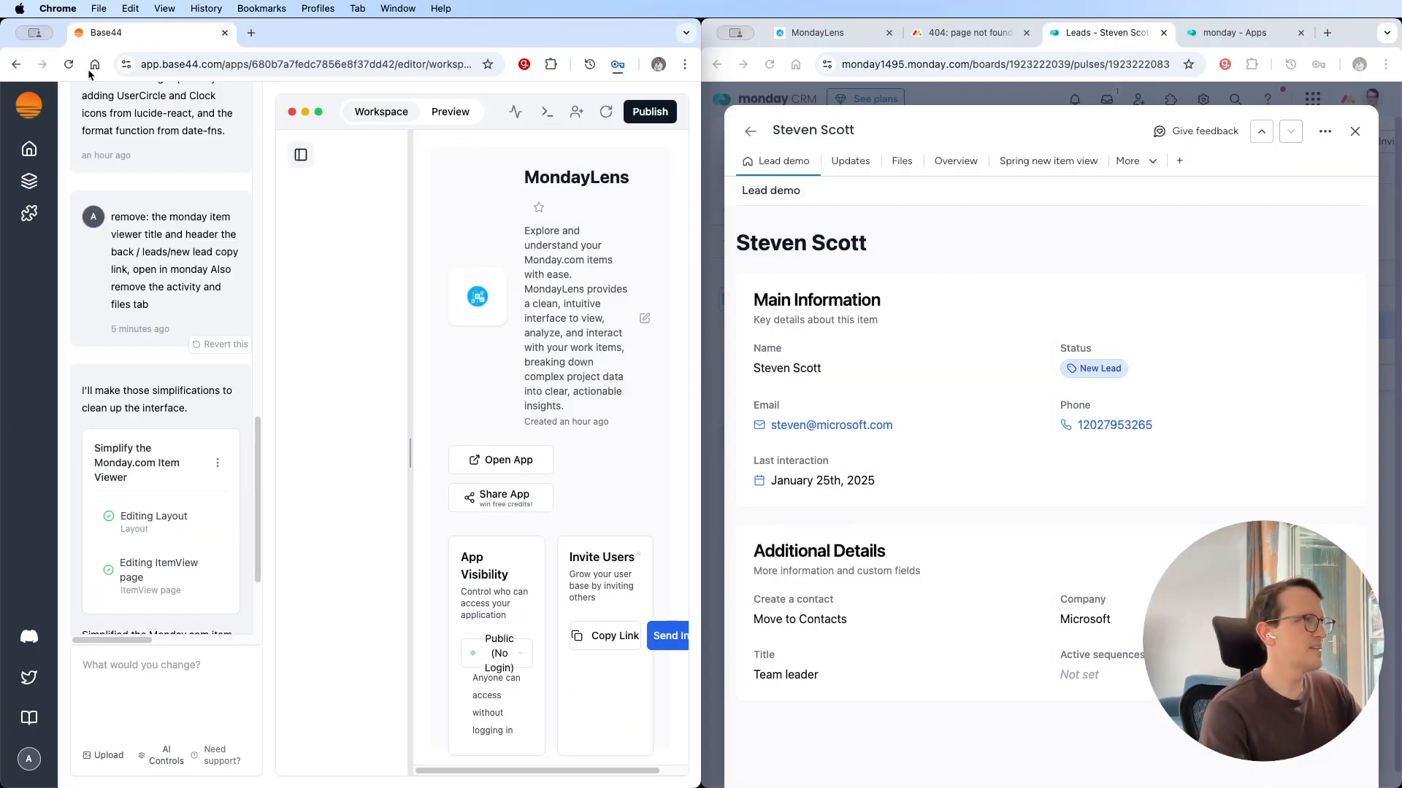
pyautogui.click(446, 114)
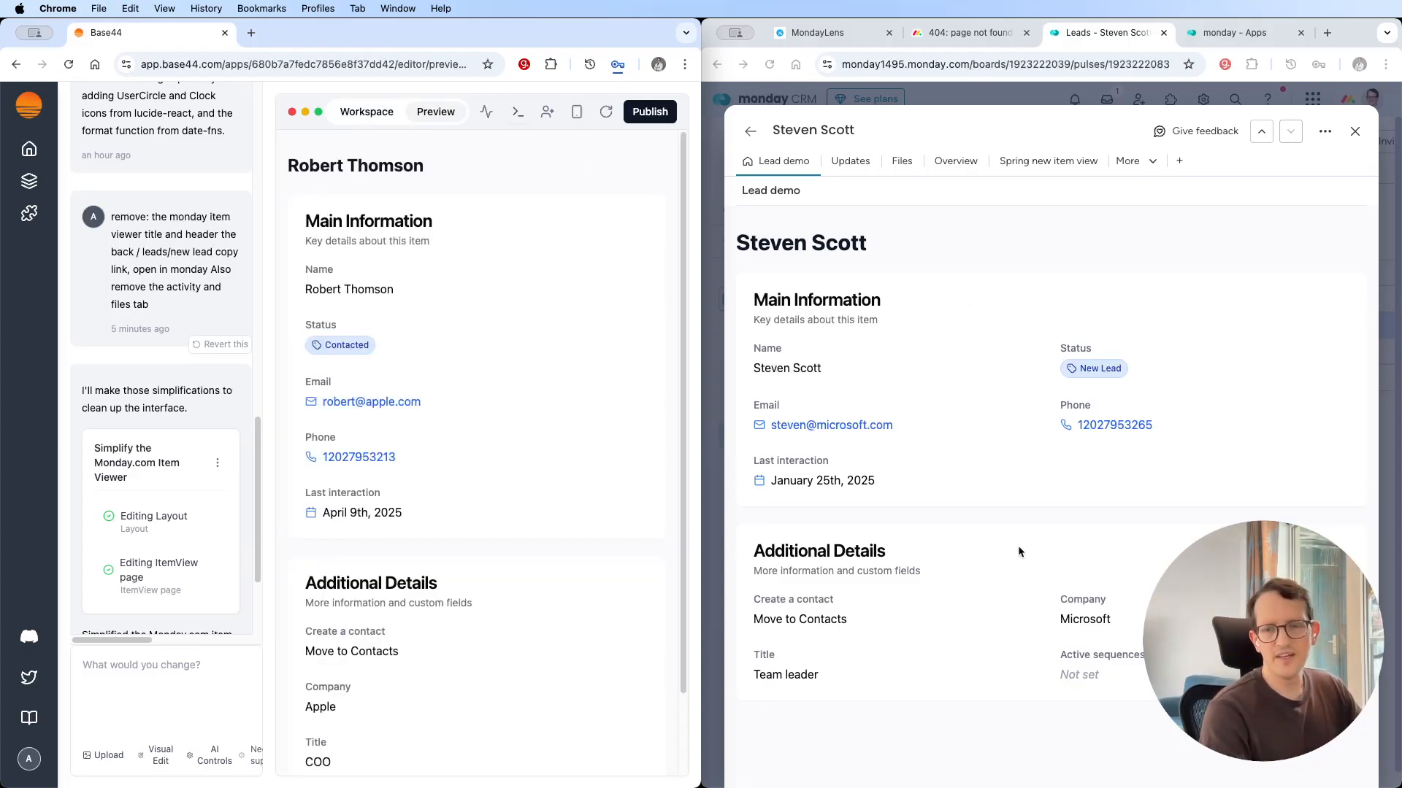
pyautogui.doubleClick(602, 40)
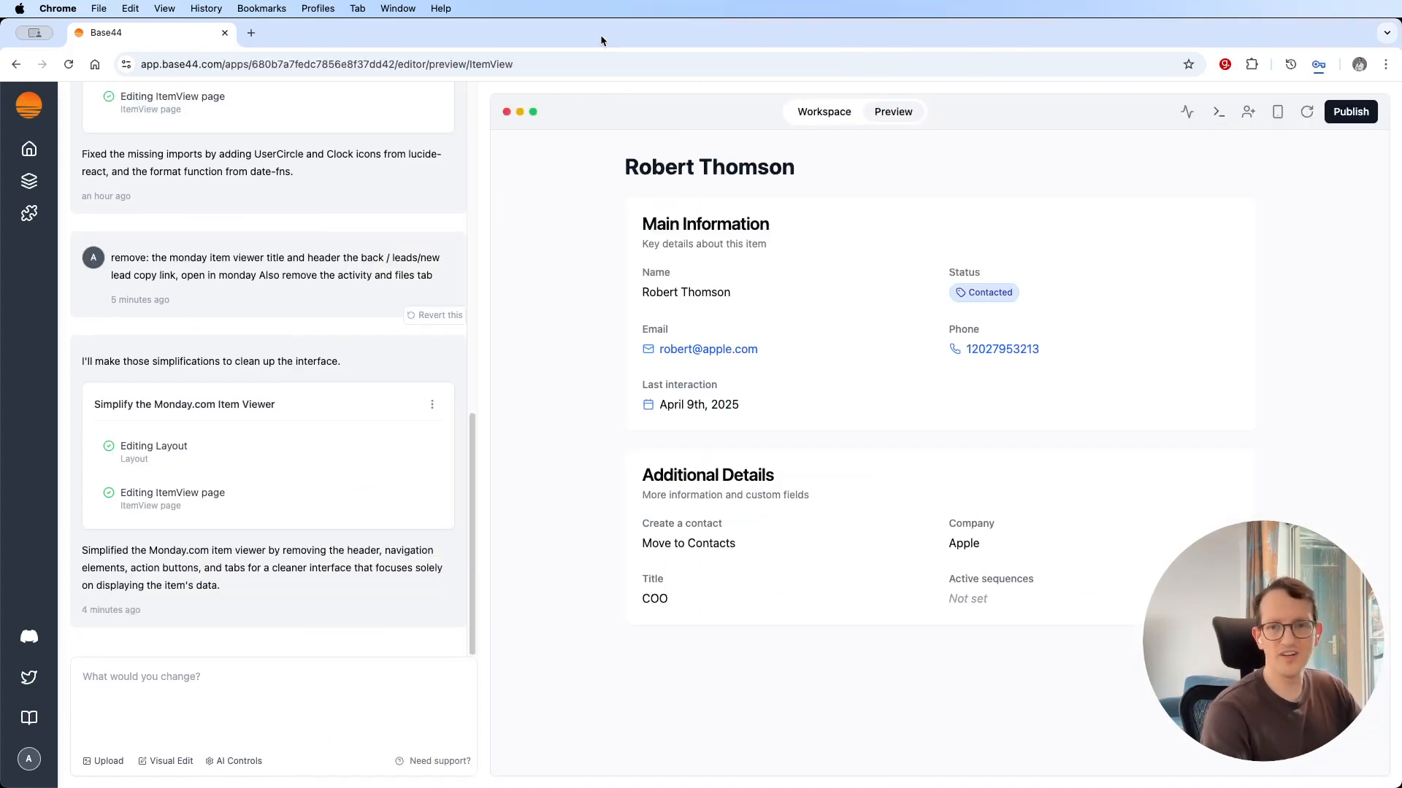